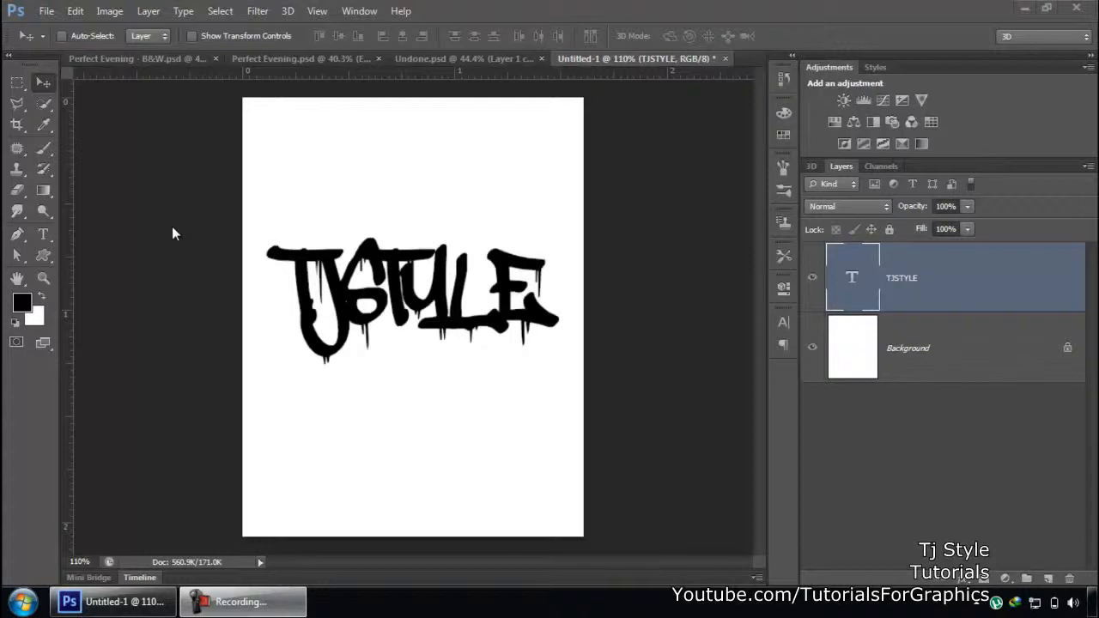
click(266, 605)
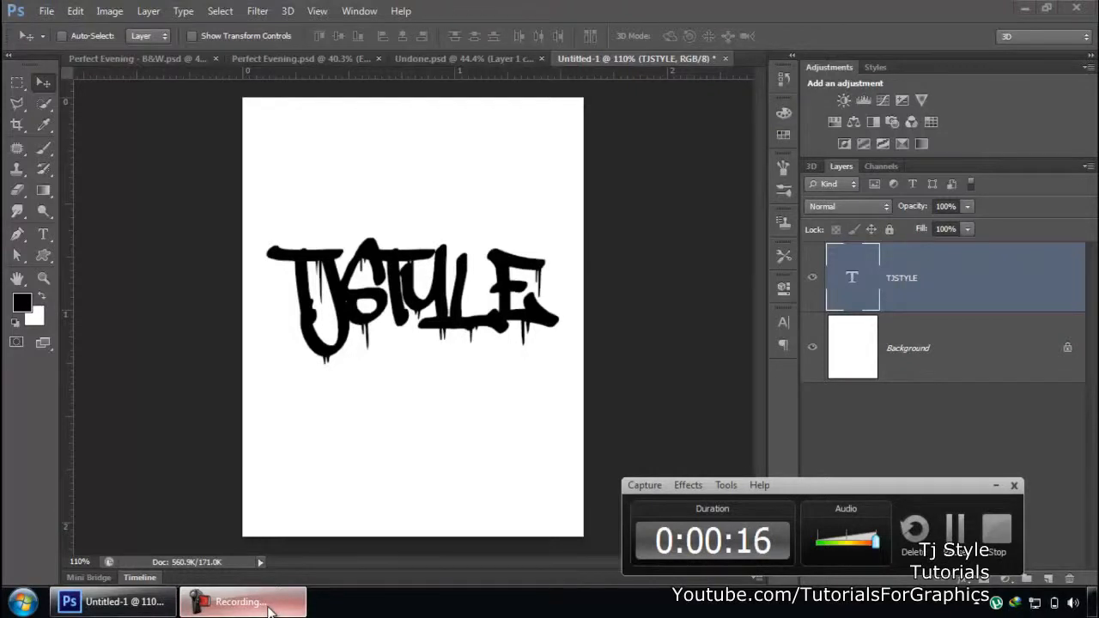
click(268, 605)
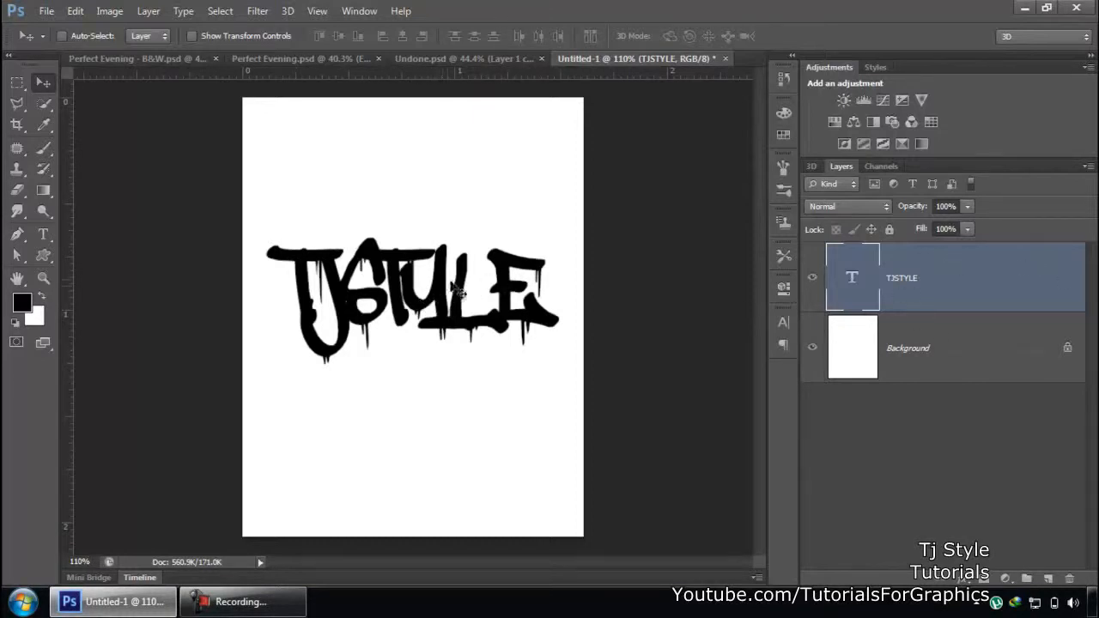
- Shift the TJSTYLE text down slightly, rasterize its layer and apply a Gaussian Blur with a radius of 8.4 pixels
drag(453, 288, 443, 319)
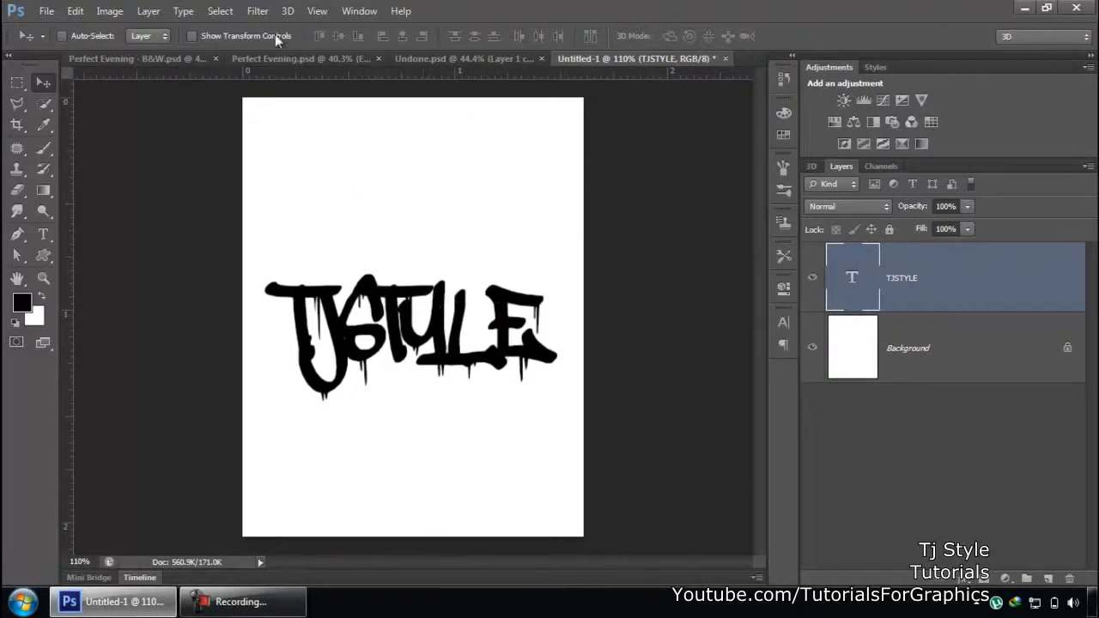
click(261, 14)
mouse_move(362, 175)
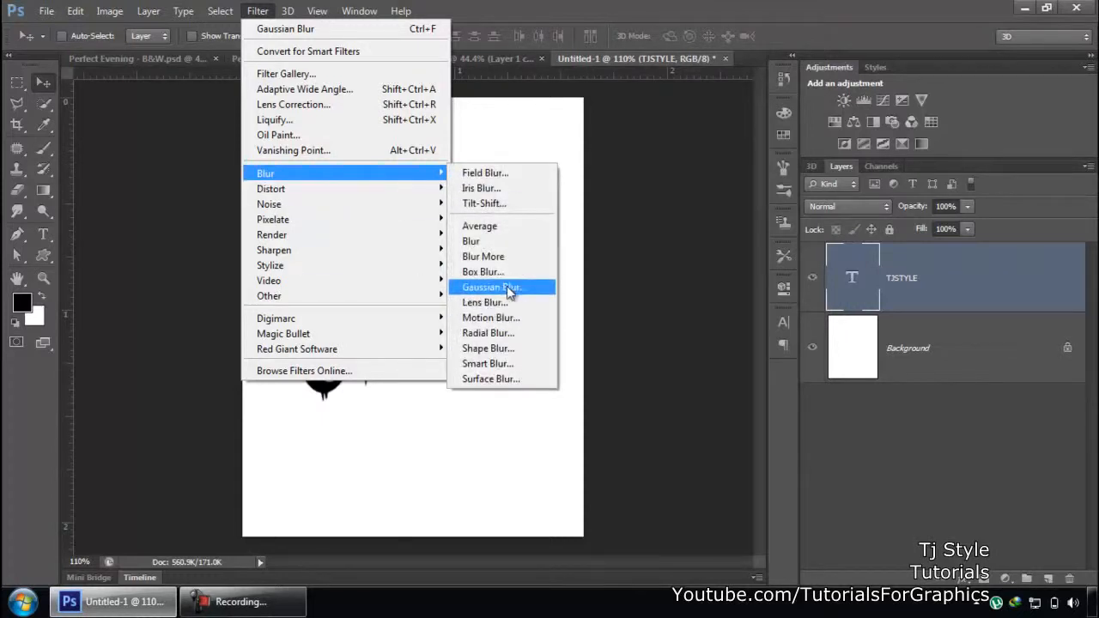
click(510, 292)
drag(645, 192, 369, 172)
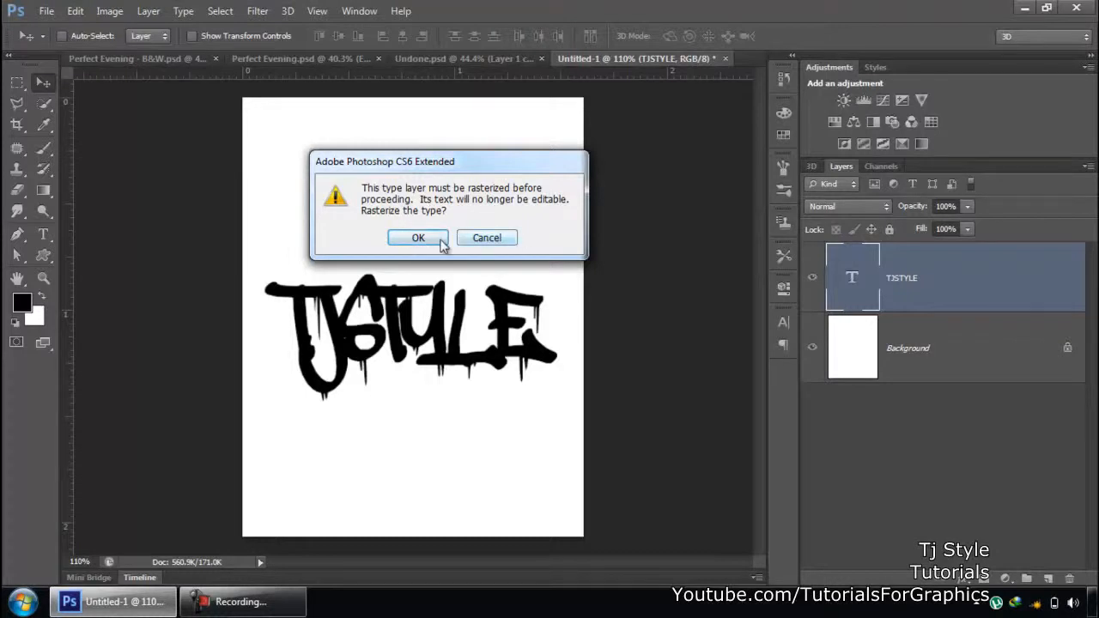
drag(480, 171, 562, 181)
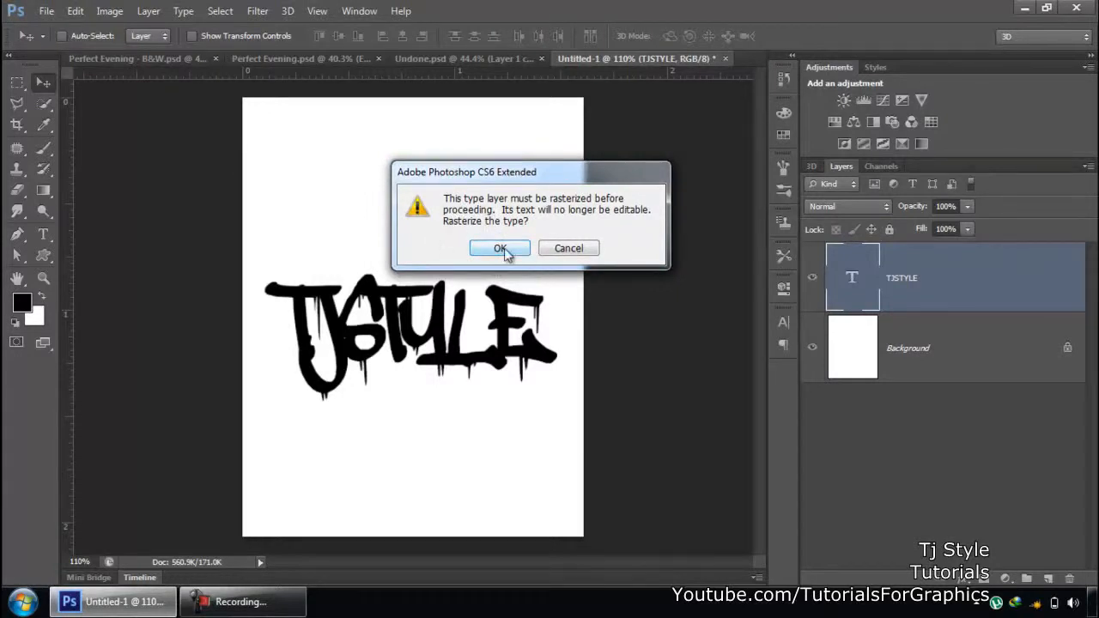
drag(554, 178, 652, 178)
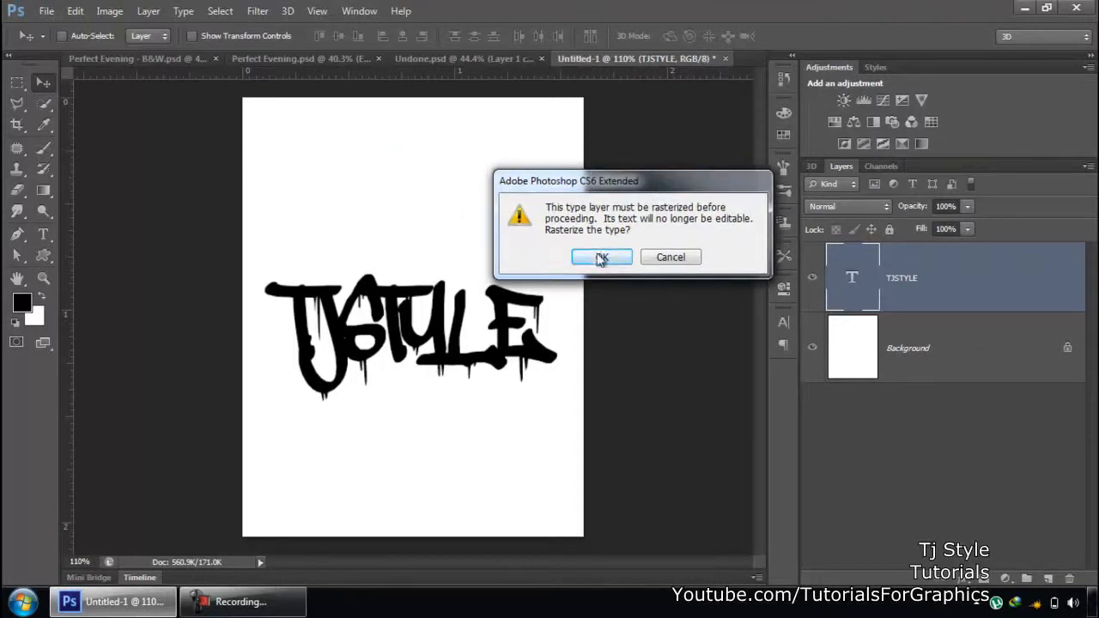
click(603, 257)
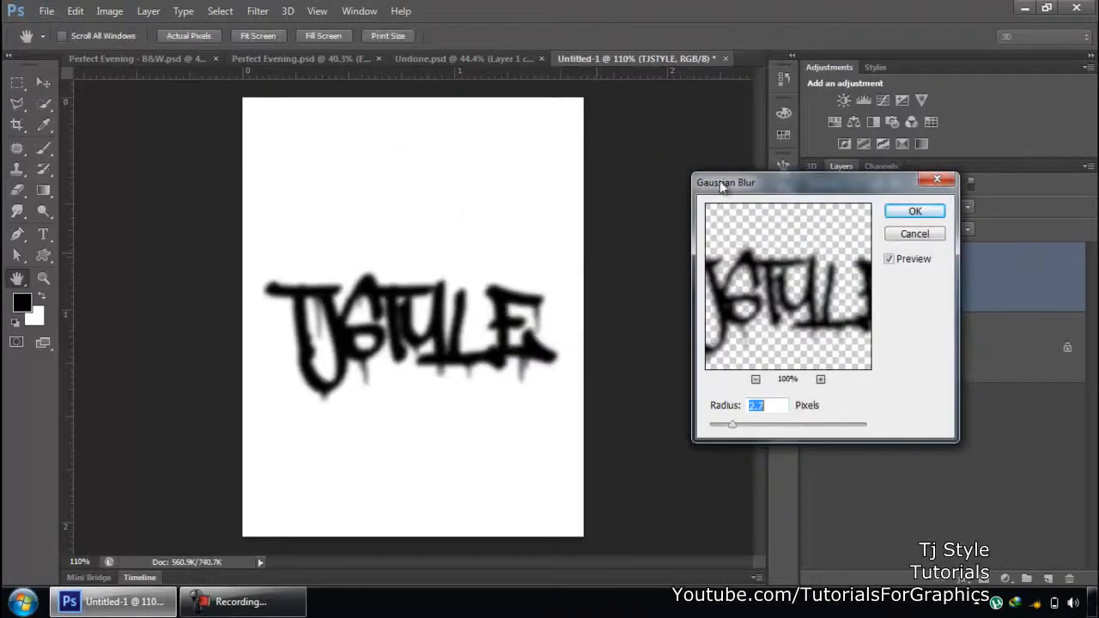
drag(725, 187, 653, 214)
drag(662, 457, 694, 452)
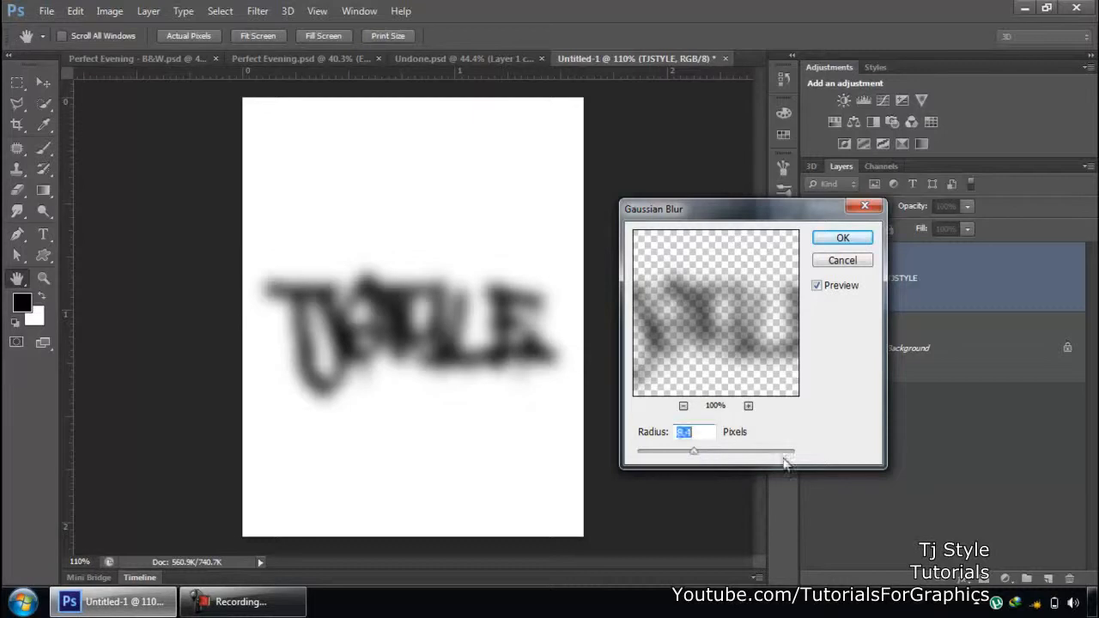
click(842, 239)
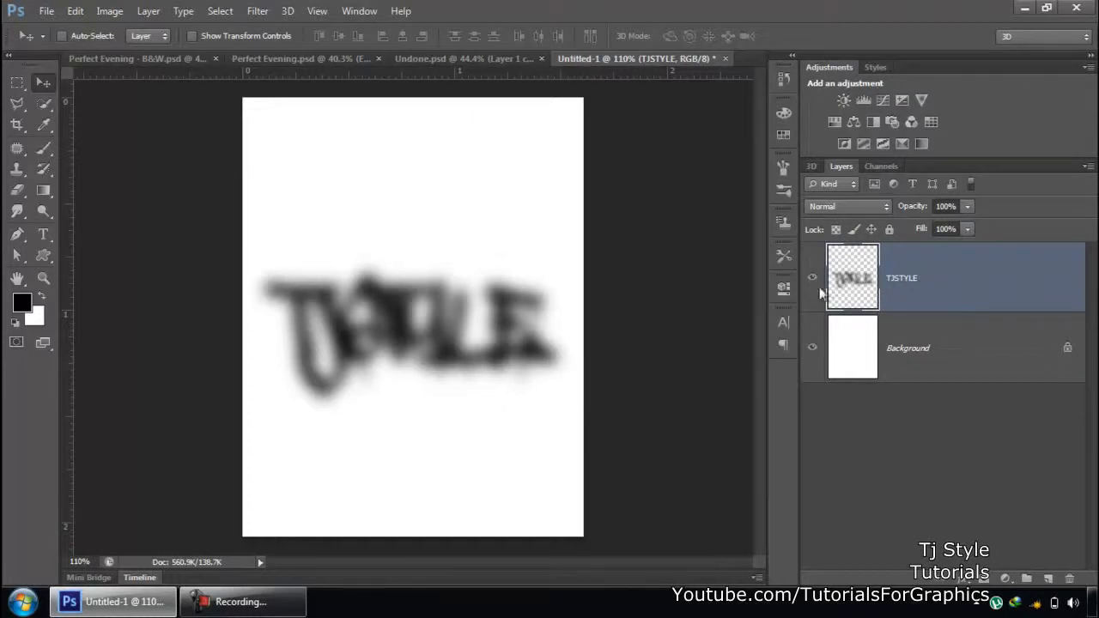
- Move the blurred TJSTYLE text up and rotate it clockwise by about 18.6° with Free Transform
drag(432, 305, 437, 241)
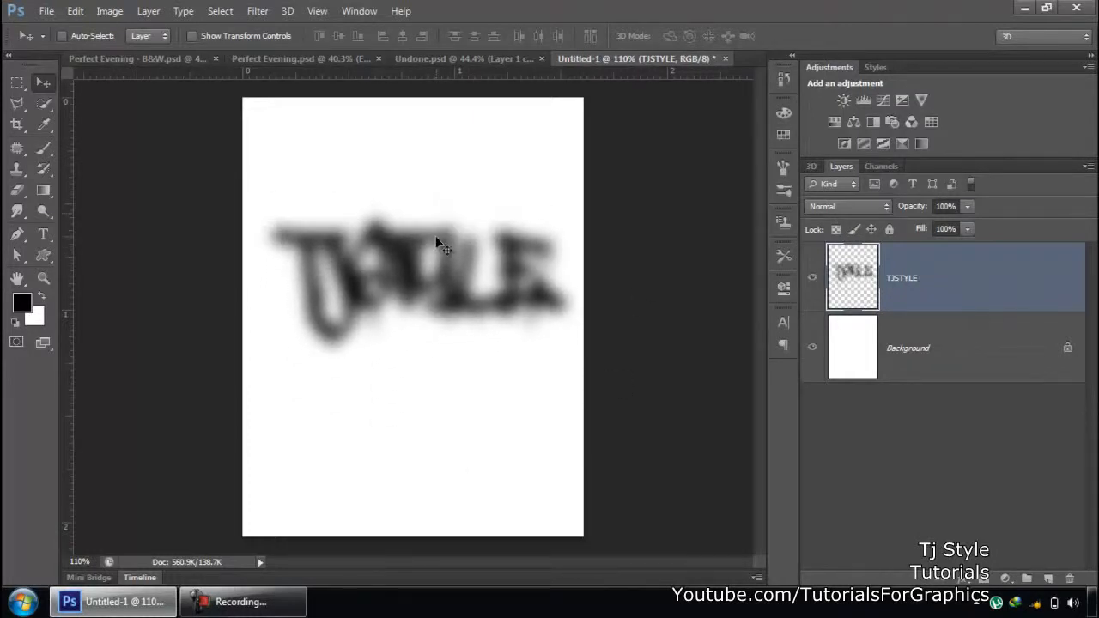
key(ctrl+t)
drag(637, 211, 646, 273)
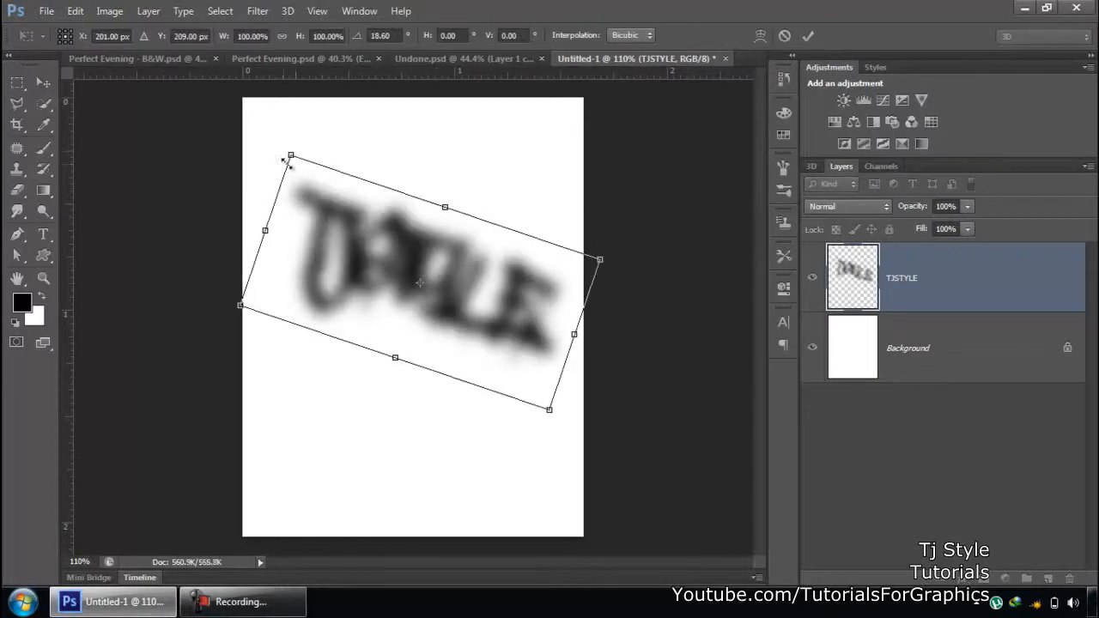
drag(328, 180, 404, 273)
key(ctrl+z)
key(Return)
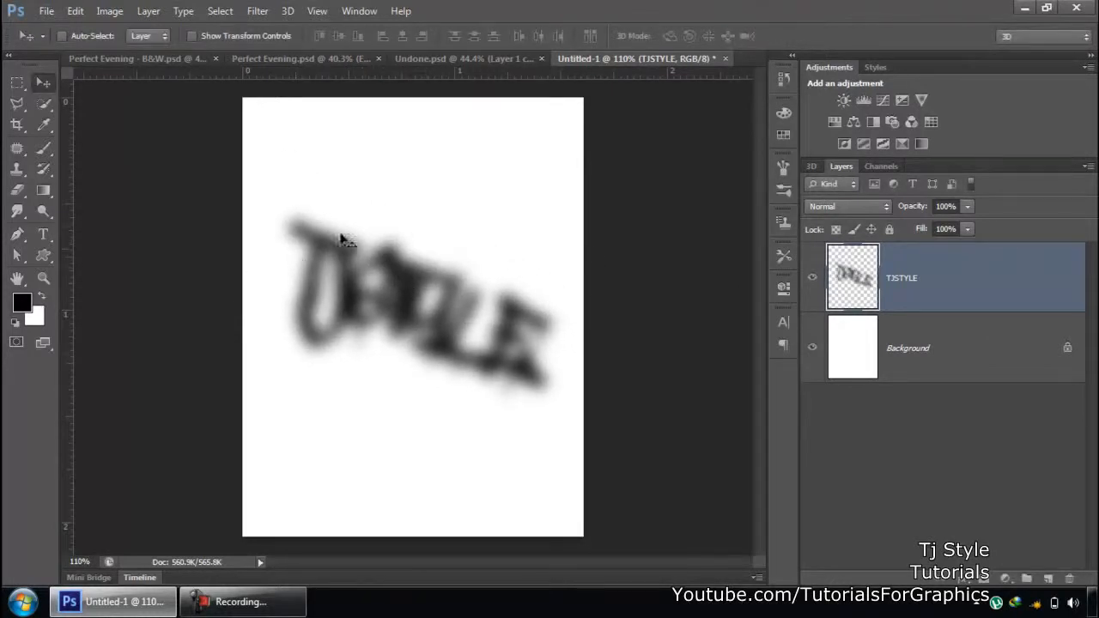
- Undo the transform, the move, the Gaussian Blur and the rasterization to return to the editable TJSTYLE type layer
click(275, 611)
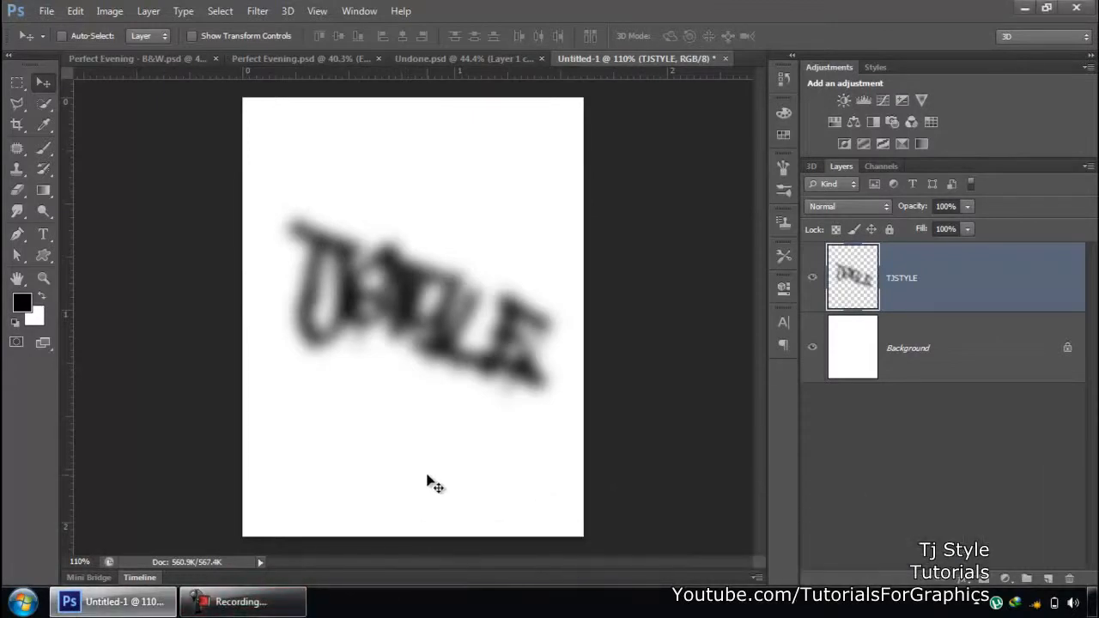
key(ctrl+alt+z)
key(ctrl+alt+z)
key(ctrl+alt+z)
key(ctrl+alt+z)
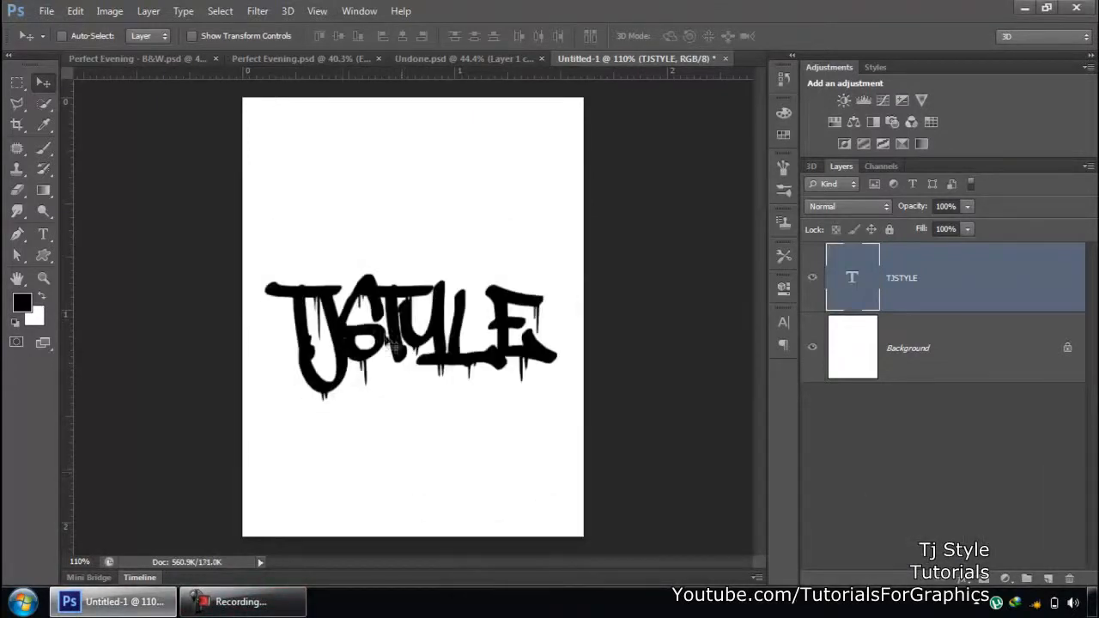
- Move the TJSTYLE text up slightly and convert its layer to a Smart Object
drag(443, 317, 440, 283)
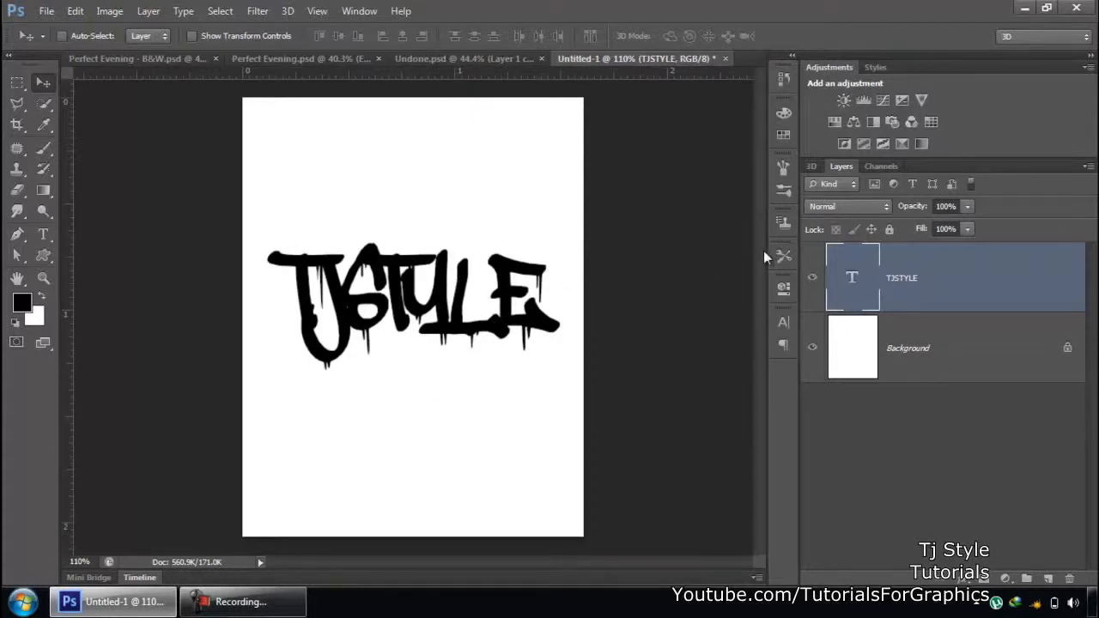
right_click(909, 286)
right_click(919, 279)
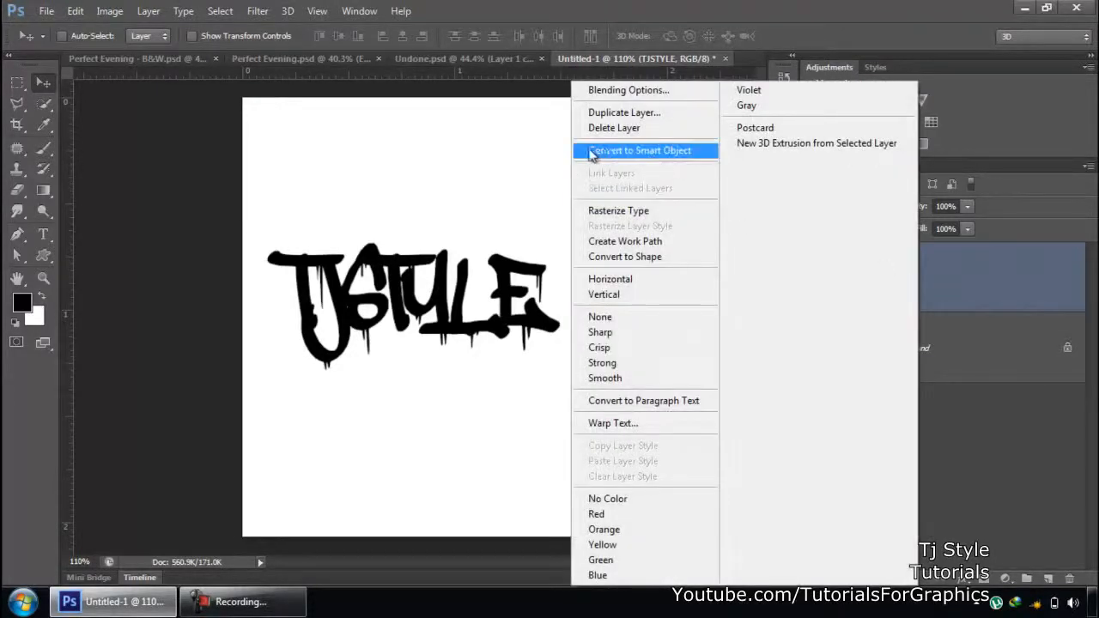
click(639, 151)
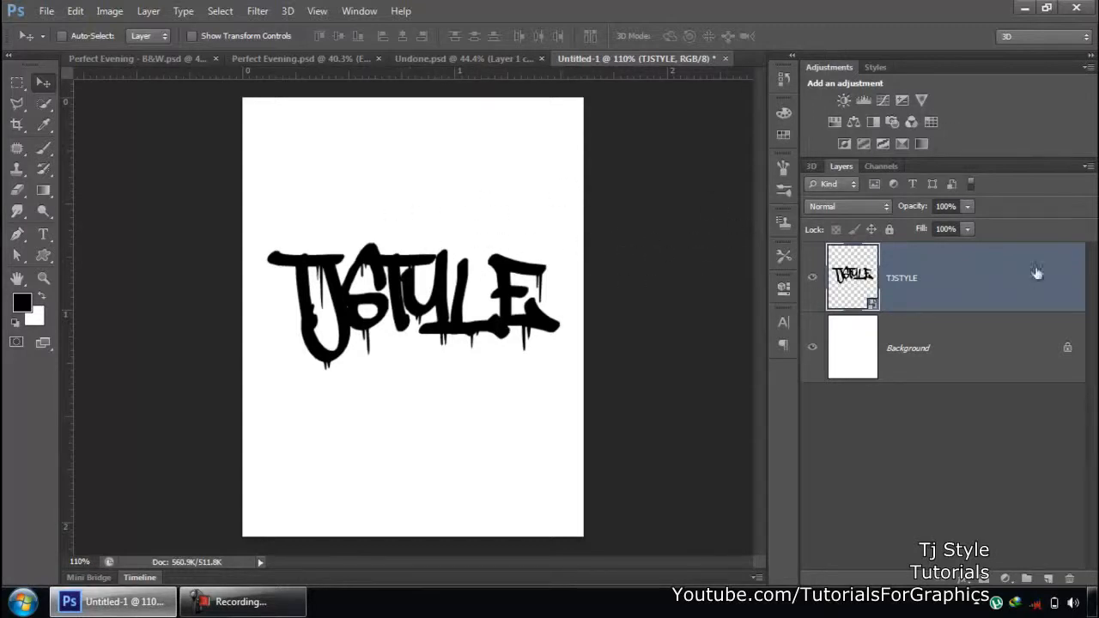
click(243, 602)
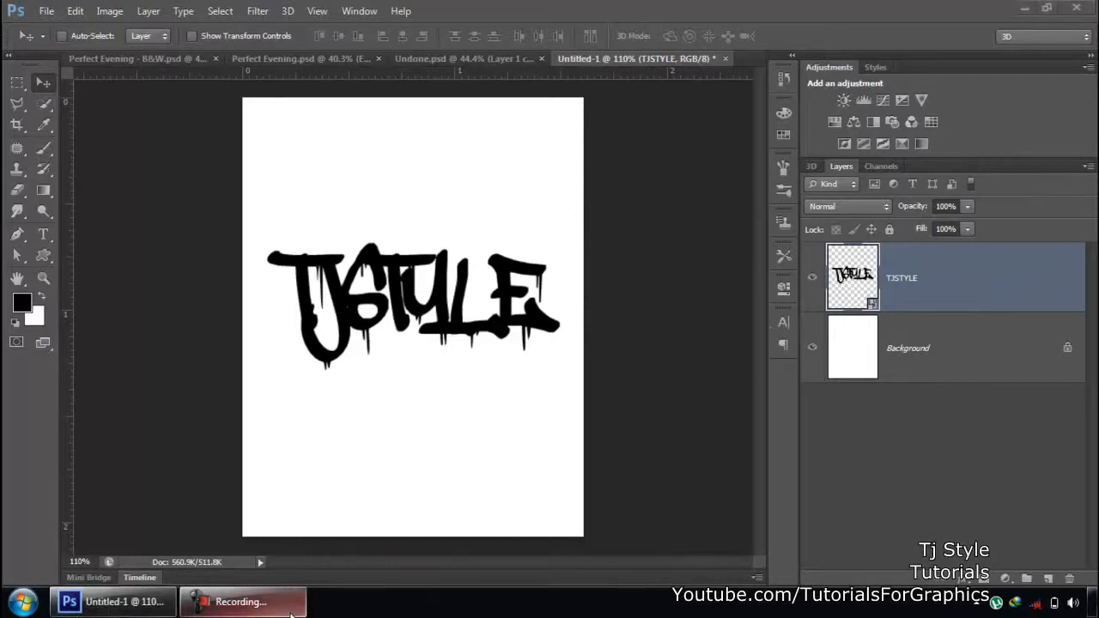
click(955, 532)
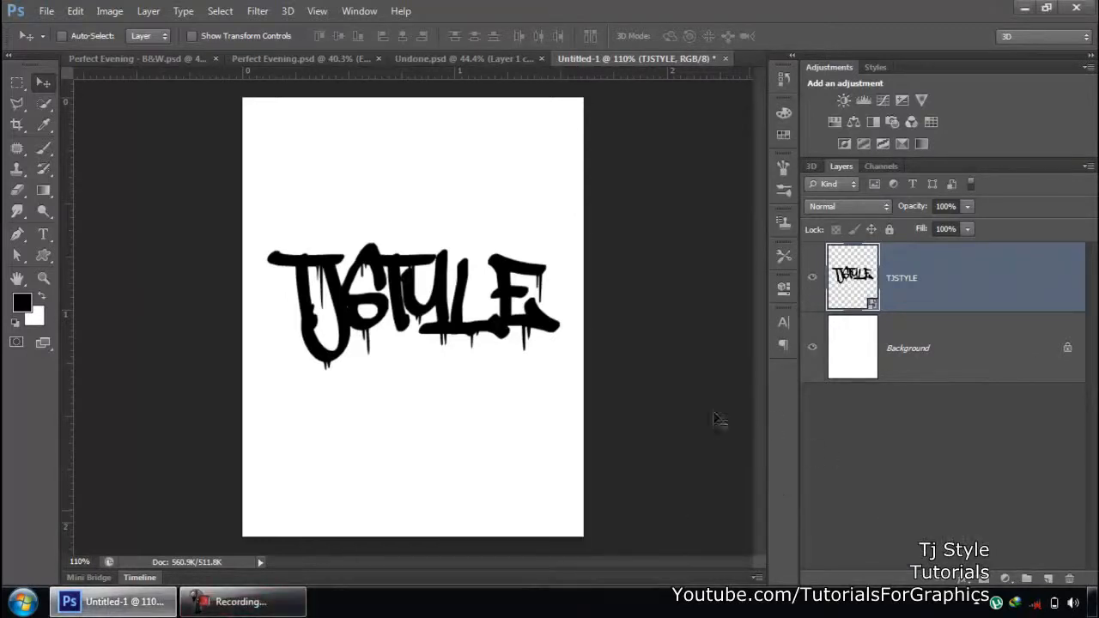
- Apply a Gaussian Blur with a radius of 8.4 pixels to the TJSTYLE Smart Object
click(268, 14)
mouse_move(430, 176)
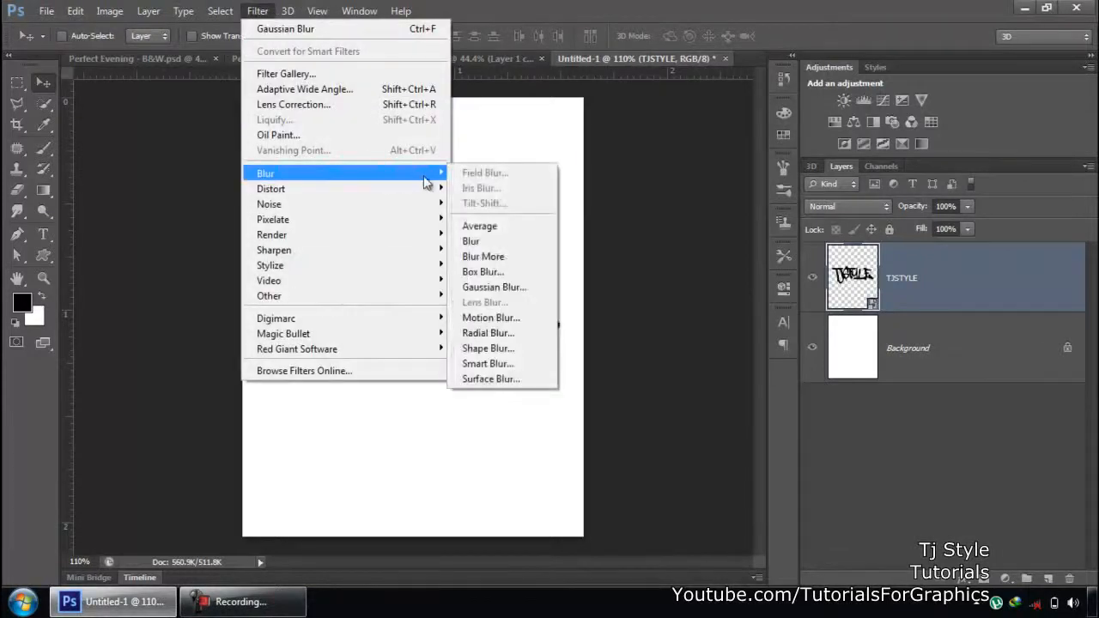
click(492, 292)
drag(680, 218, 747, 223)
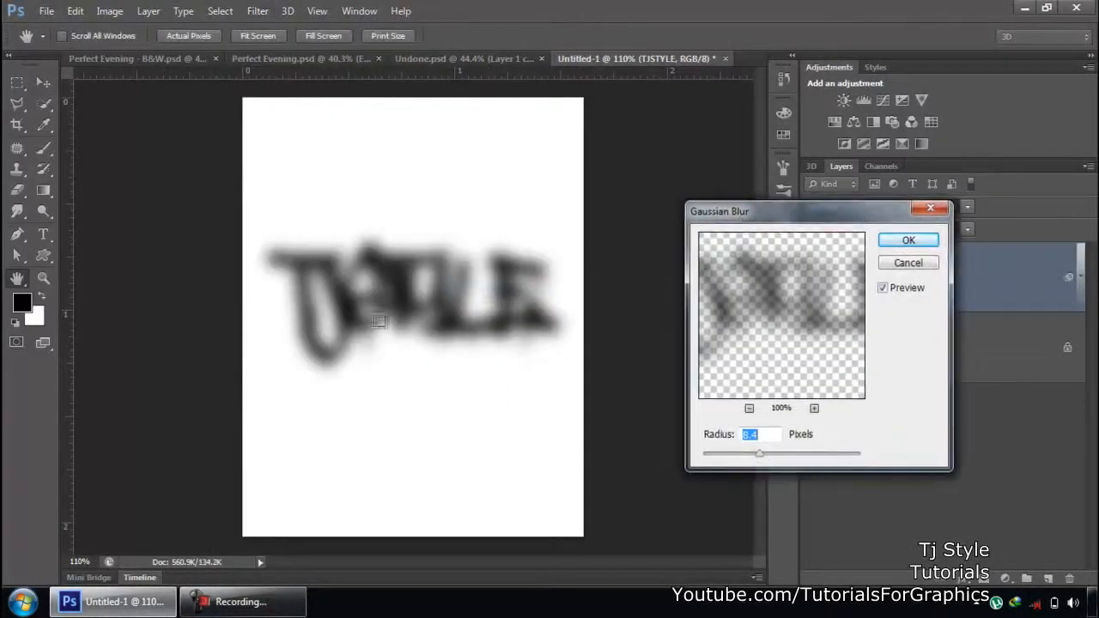
drag(759, 455, 762, 455)
click(763, 436)
text(4)
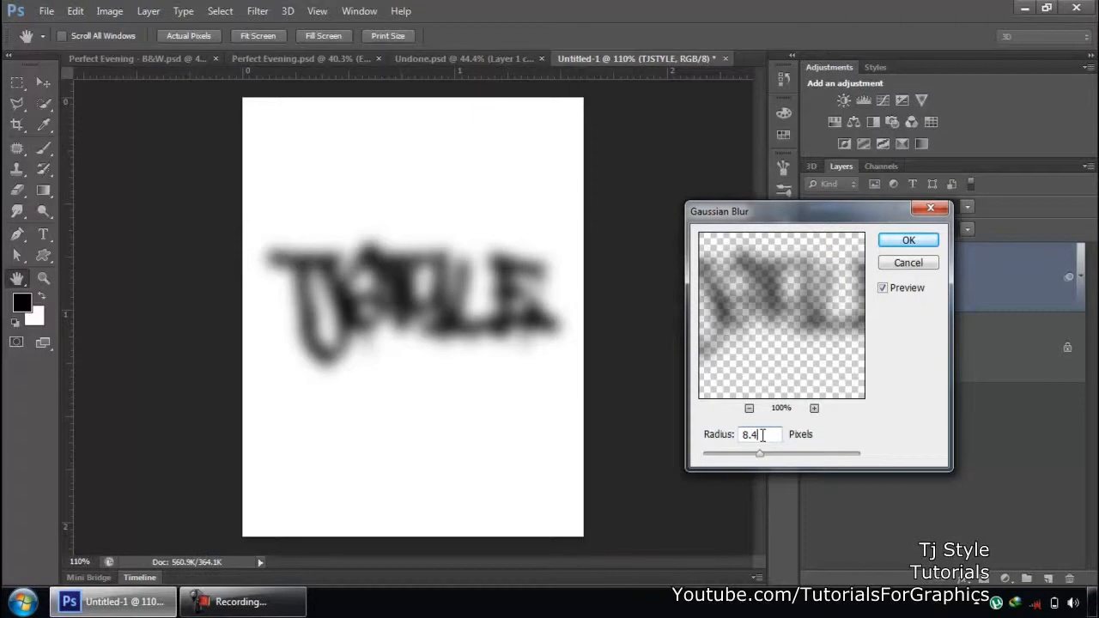
click(910, 240)
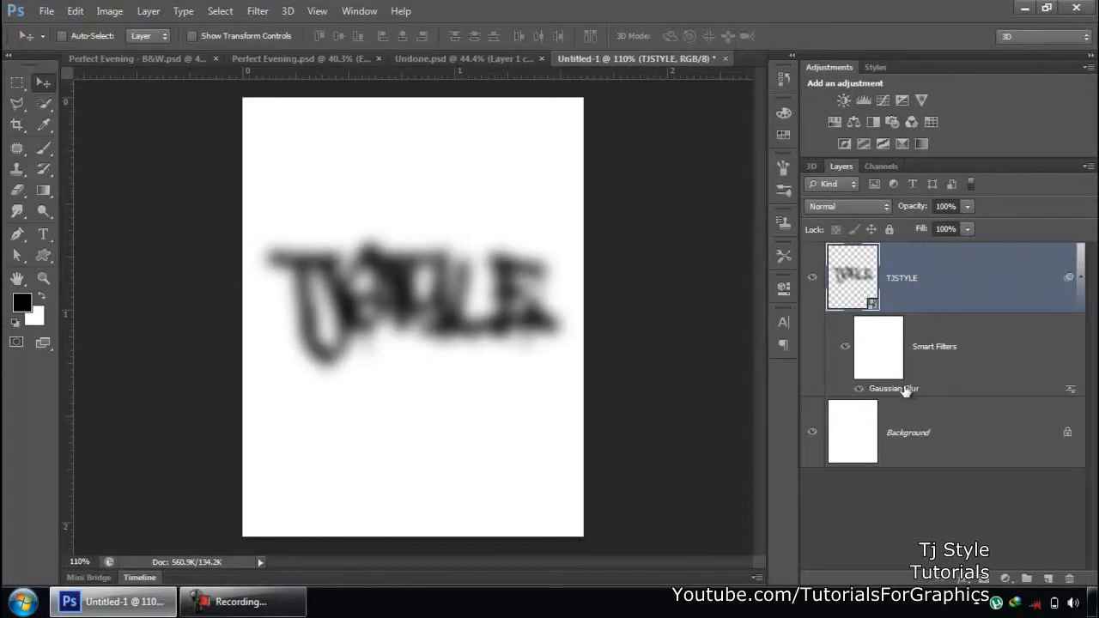
- Hide and show the Gaussian Blur smart filter once, and set its radius to 3.3 pixels
click(859, 391)
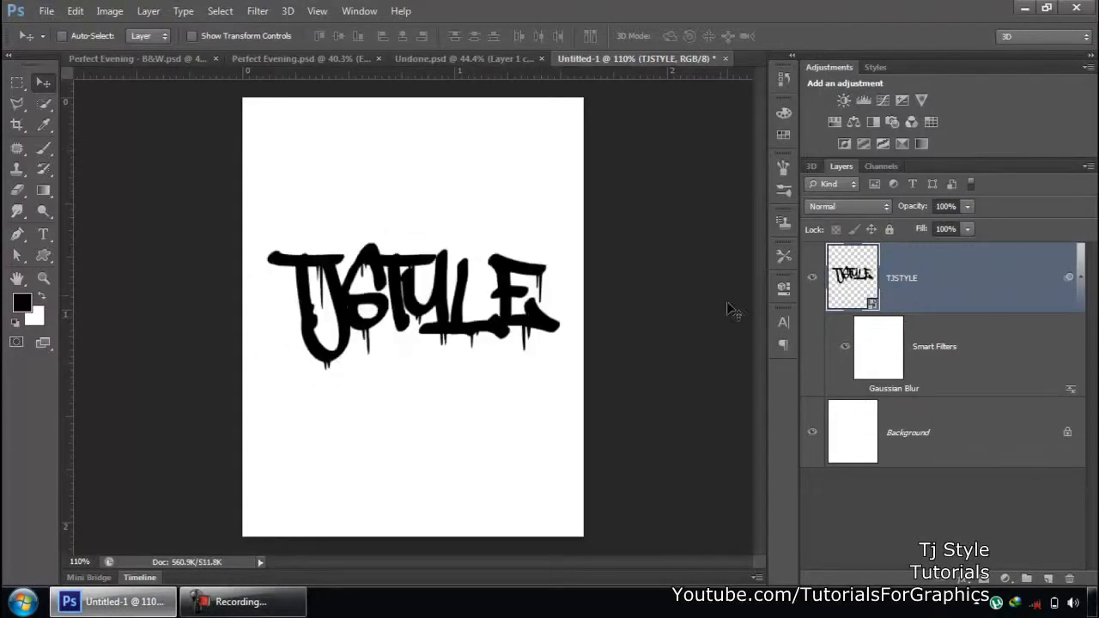
click(860, 389)
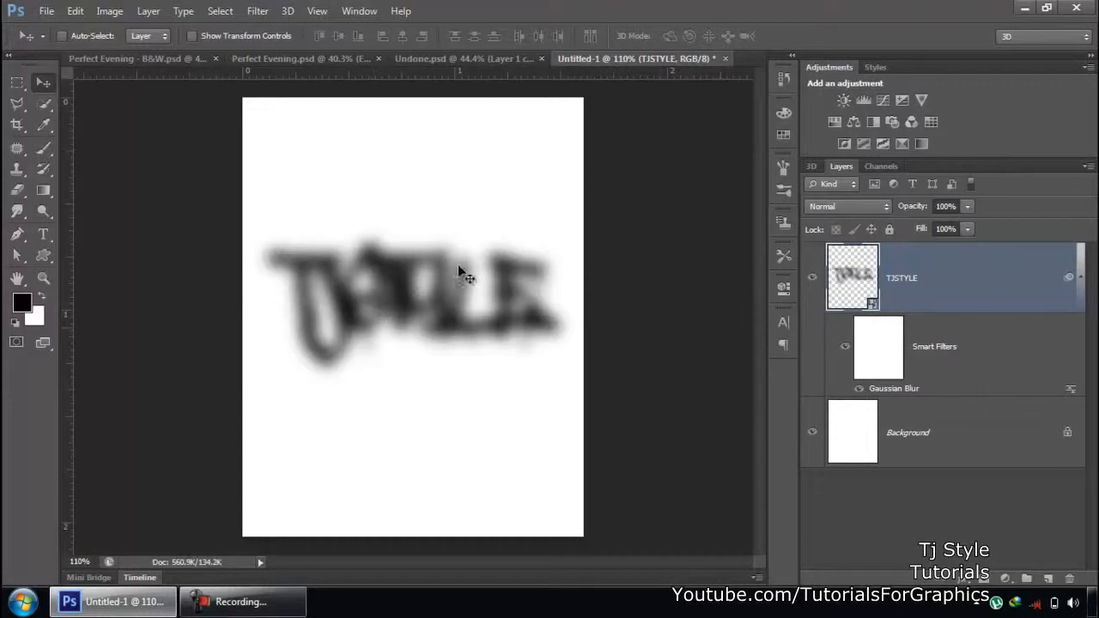
double_click(897, 393)
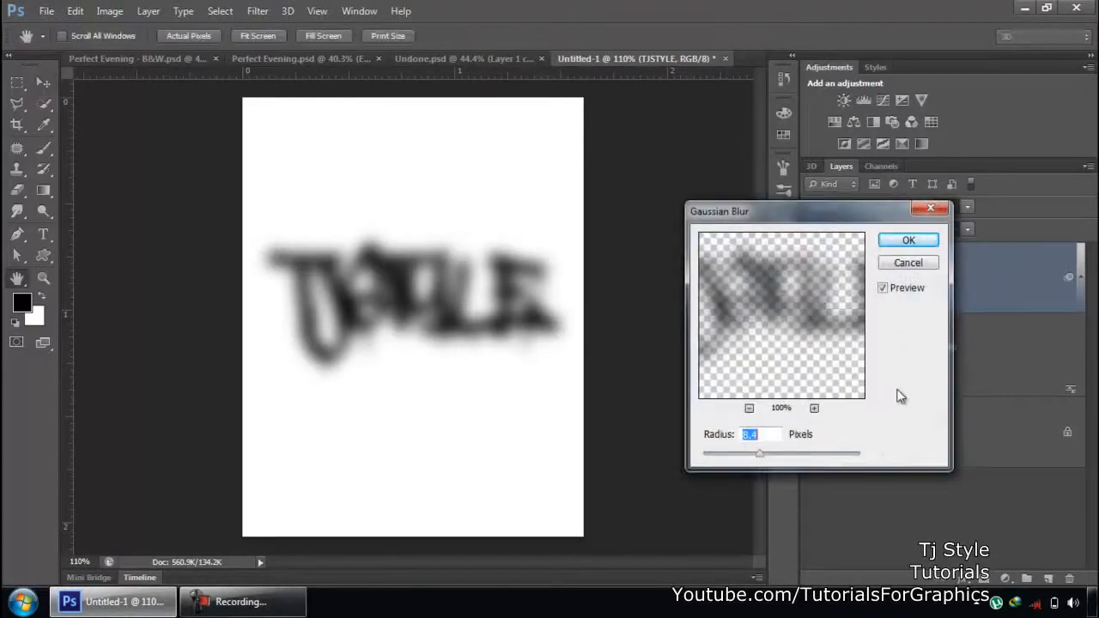
drag(790, 216, 753, 215)
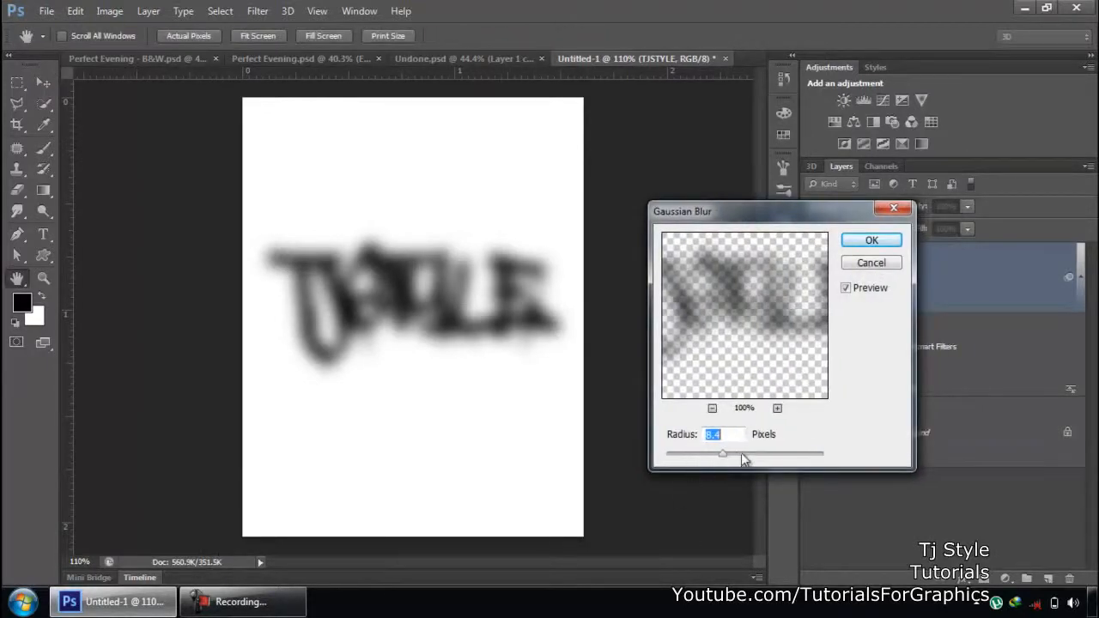
drag(723, 459, 695, 460)
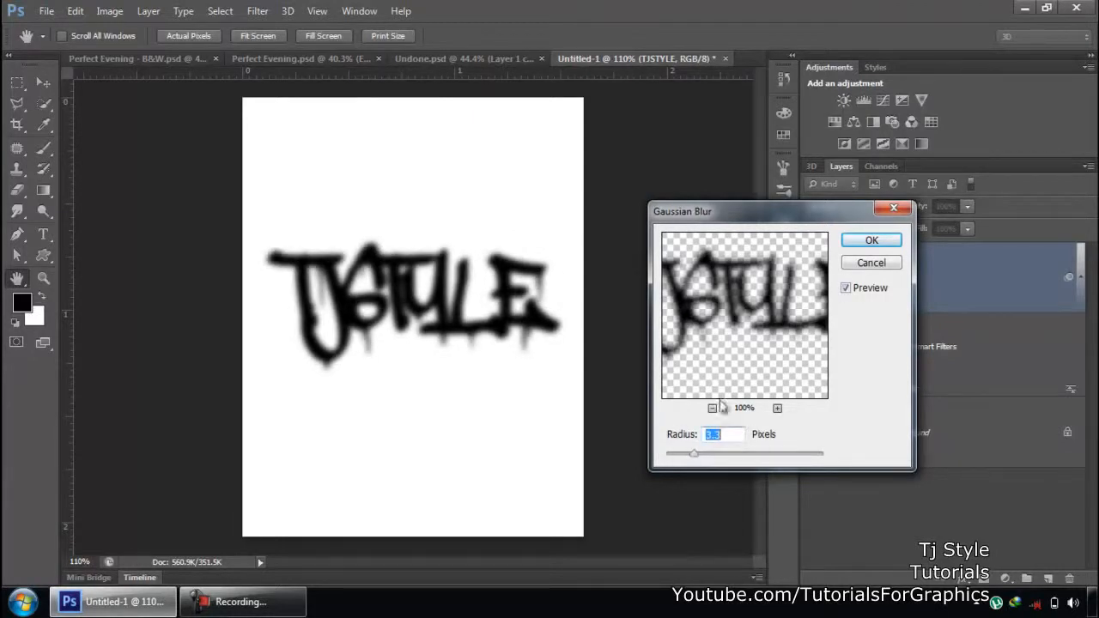
click(856, 244)
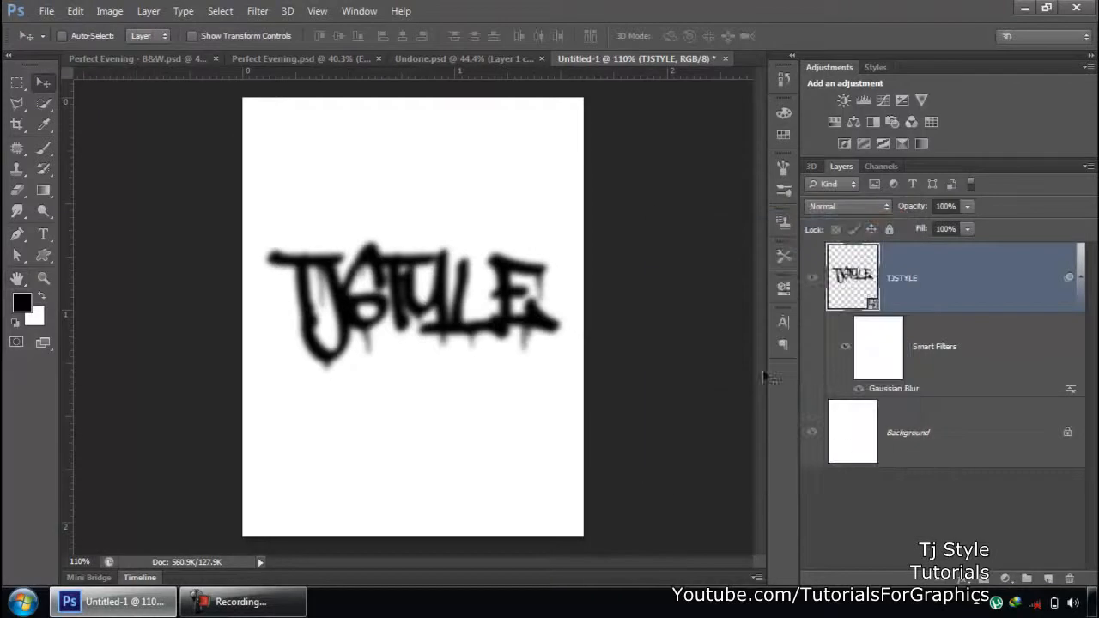
- Select the filter mask of the TJSTYLE layer's Smart Filters
click(287, 601)
click(956, 530)
click(885, 362)
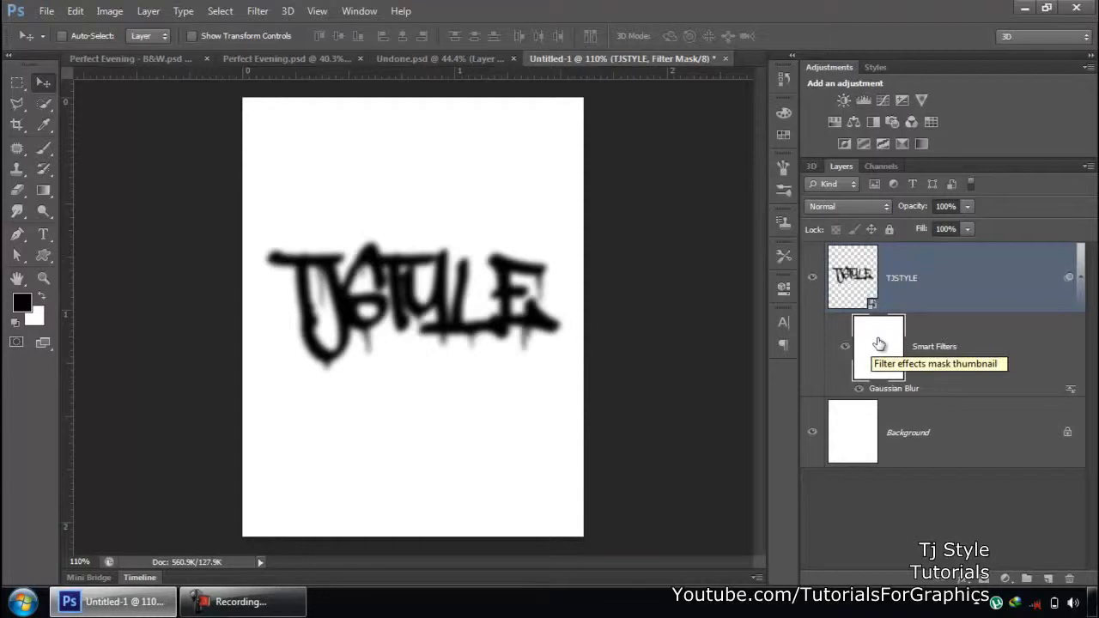
- Delete the Smart Filters mask and undo the deletion
right_click(879, 343)
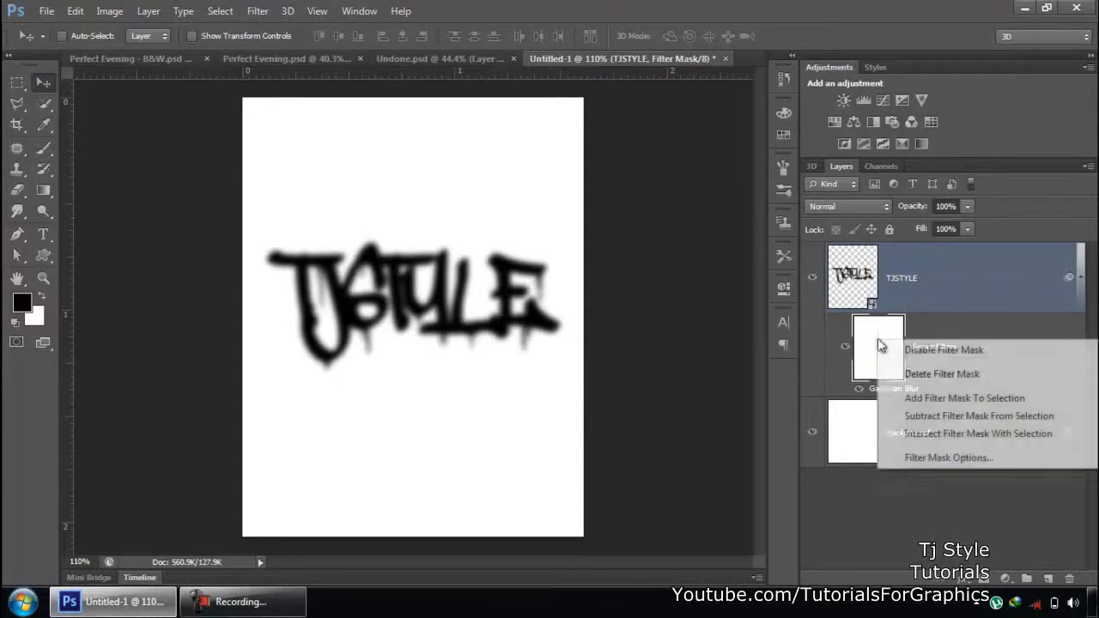
click(933, 375)
key(ctrl+z)
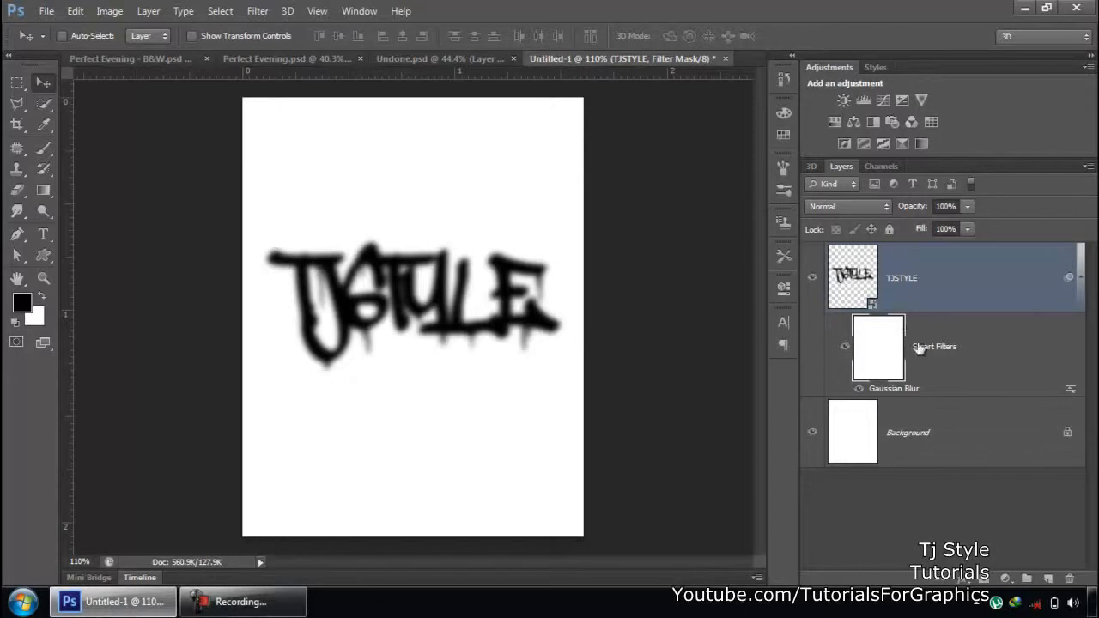
- Paint black strokes across the middle of the lettering on the Smart Filters mask with the 30-pixel Brush tool
key(b)
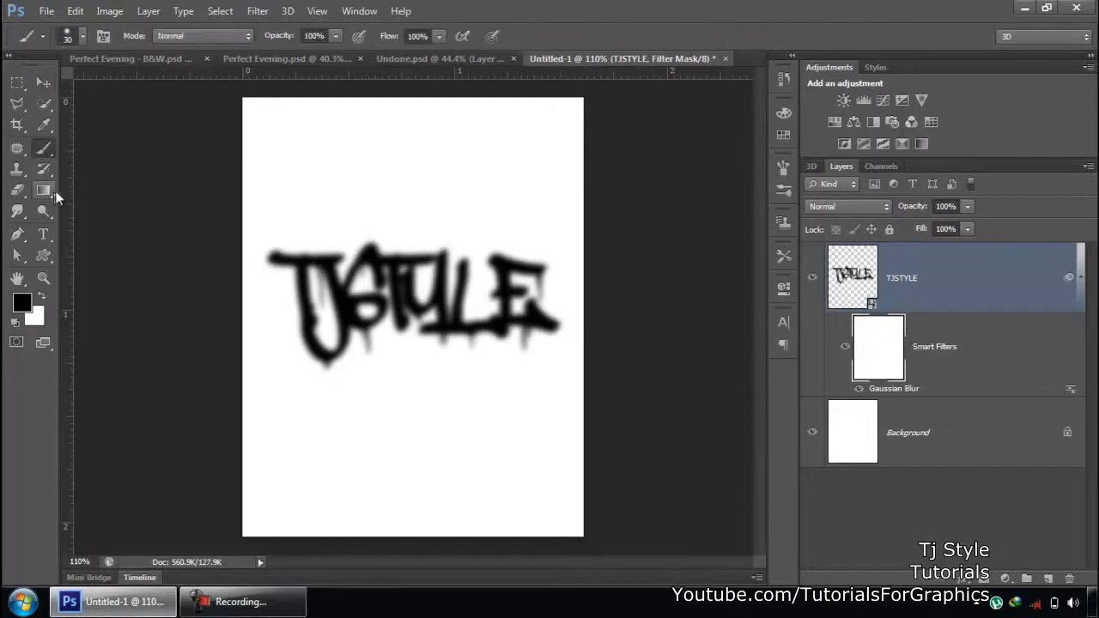
right_click(41, 151)
click(102, 151)
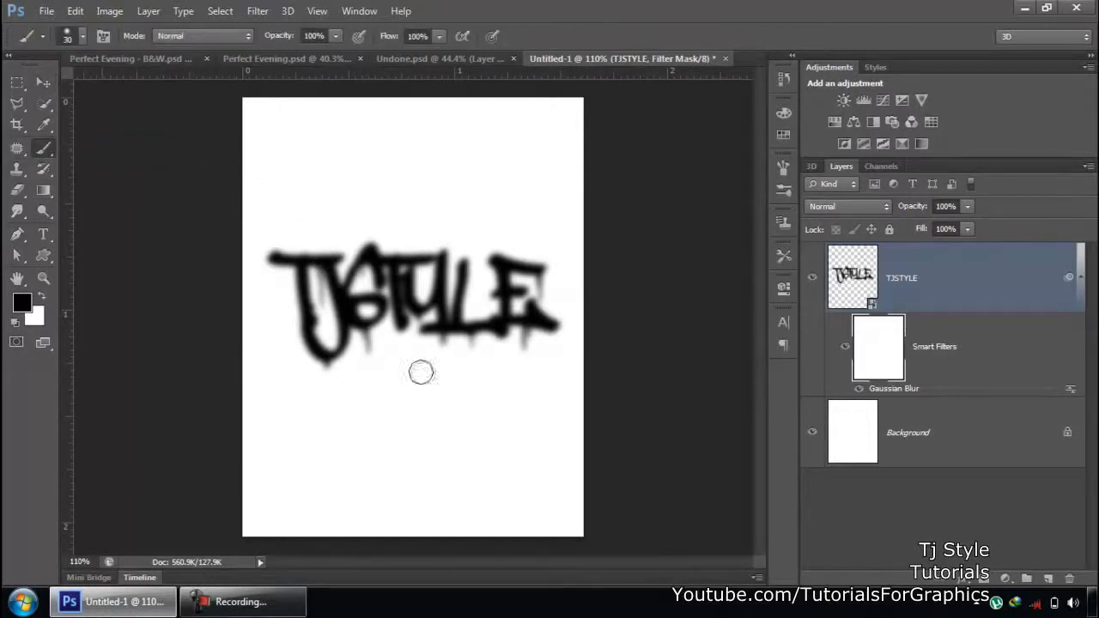
drag(309, 298, 570, 297)
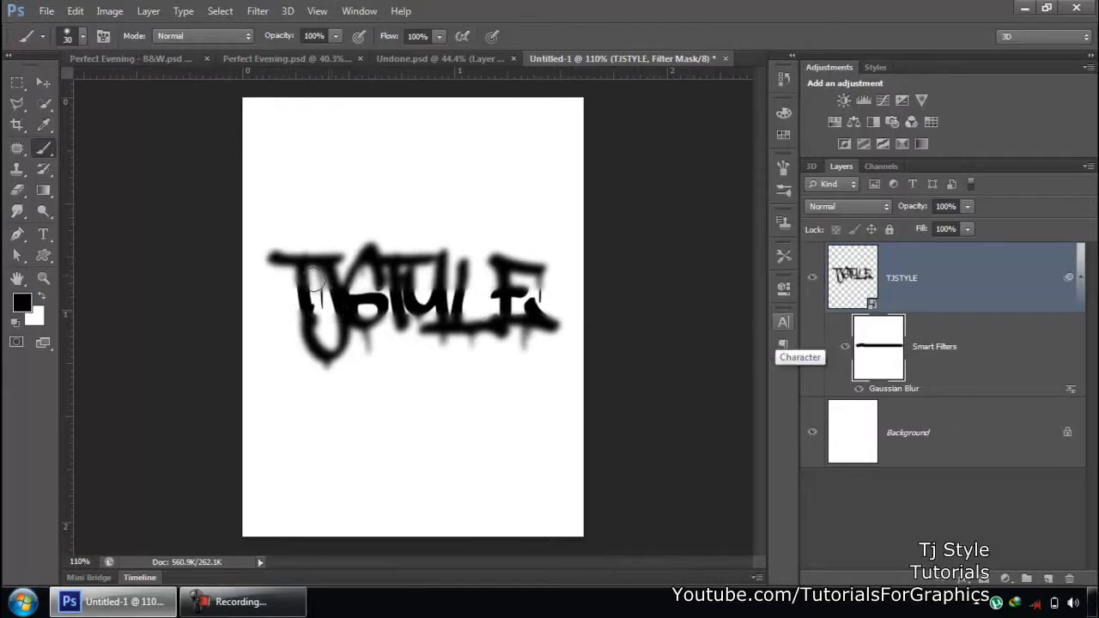
mouse_move(340, 306)
mouse_down()
mouse_move(300, 287)
mouse_move(557, 287)
mouse_up()
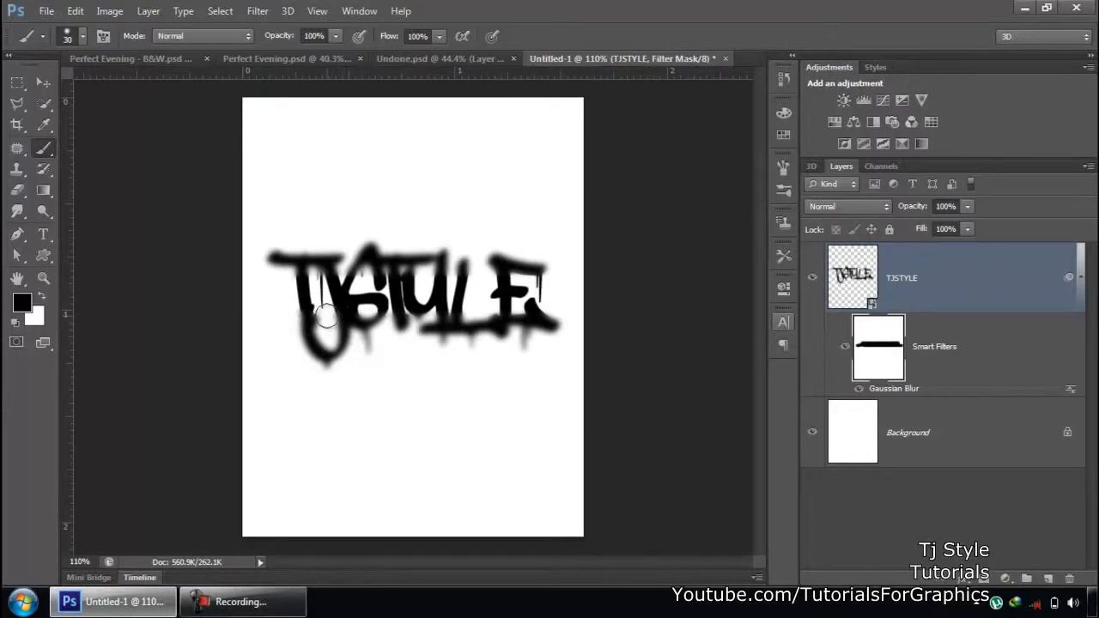
click(243, 601)
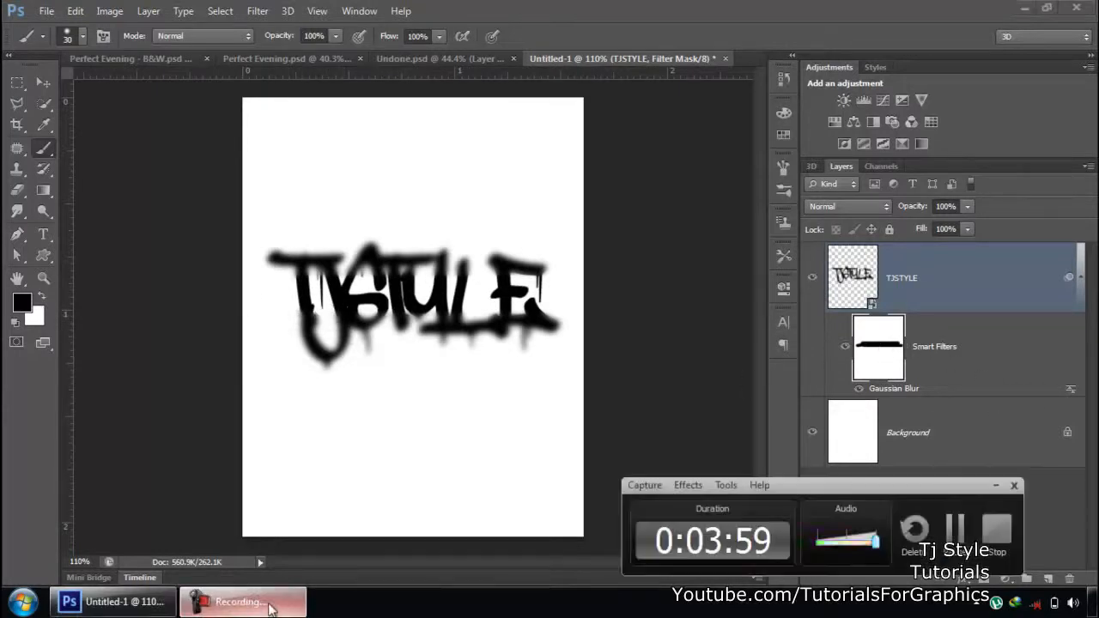
click(996, 486)
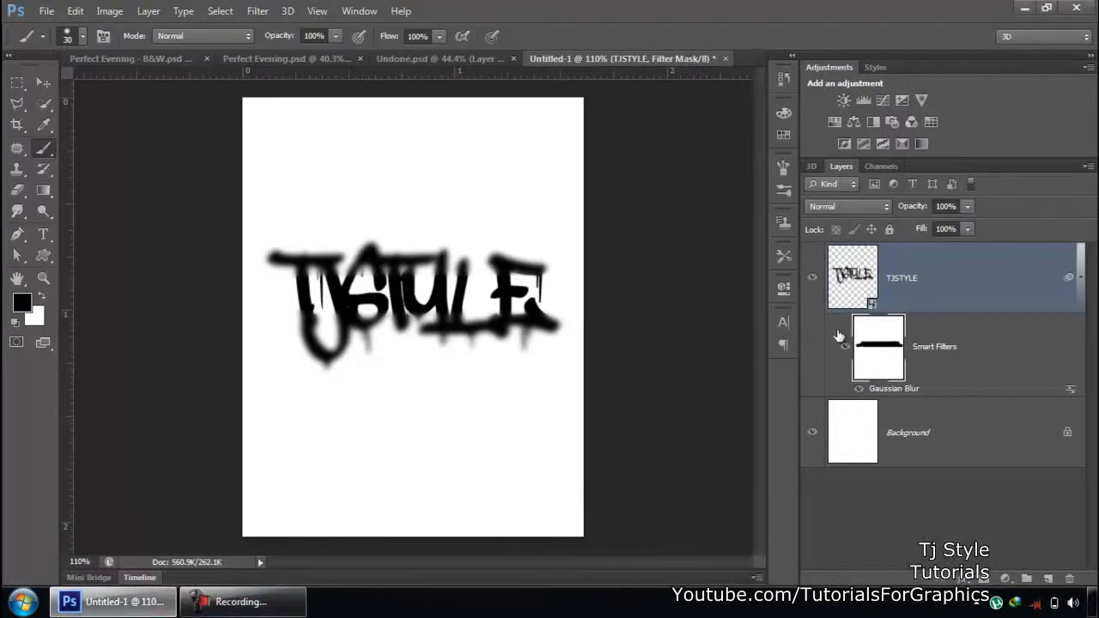
- Collapse the TJSTYLE layer's Smart Filters and open the Smart Object's contents as TJSTYLE.psb
click(1079, 287)
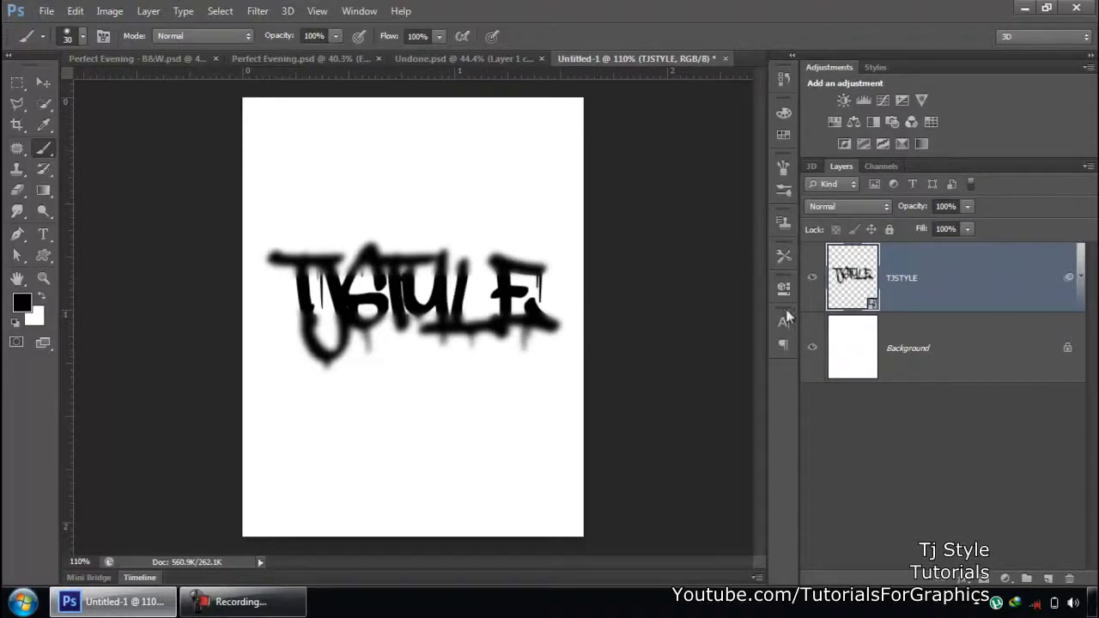
double_click(854, 270)
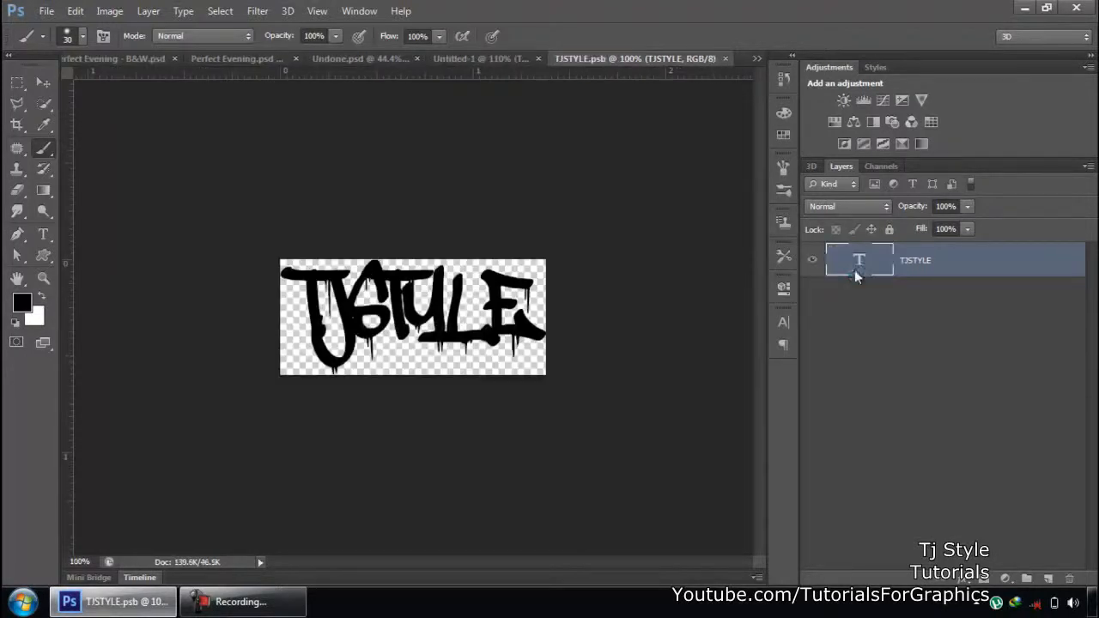
click(488, 59)
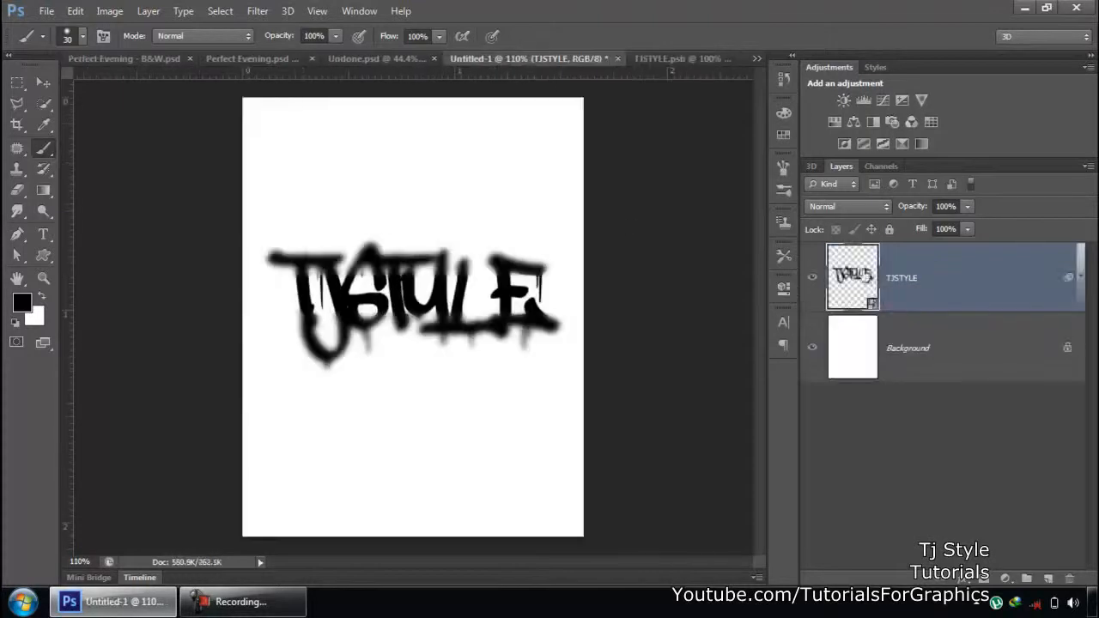
click(674, 59)
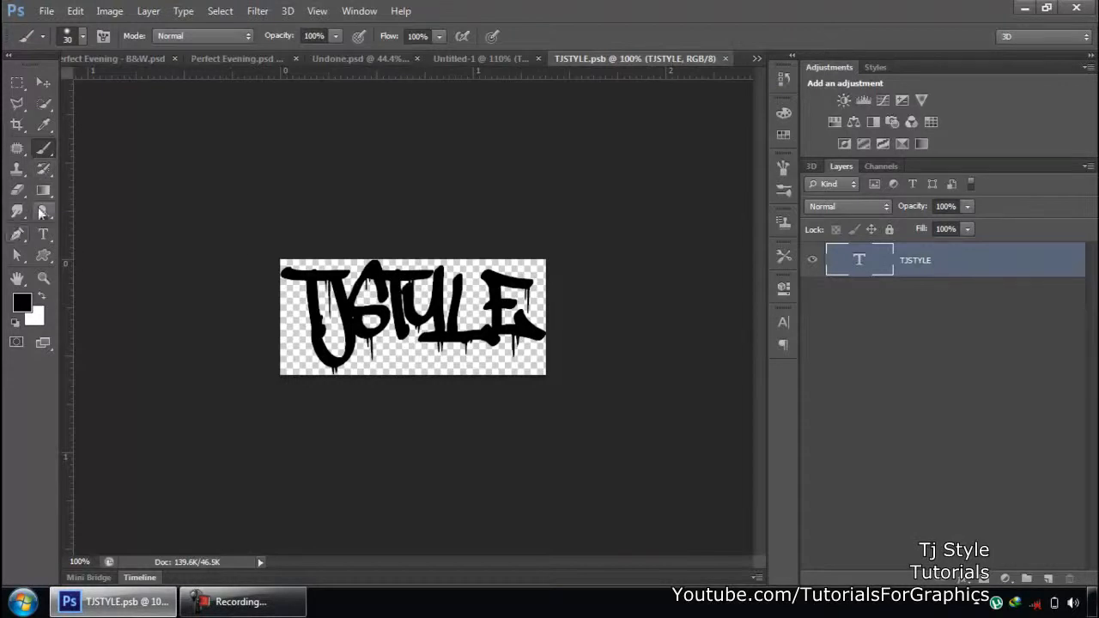
- Replace the text in TJSTYLE.psb with "Tutorials", and save and close the Smart Object's contents
click(43, 233)
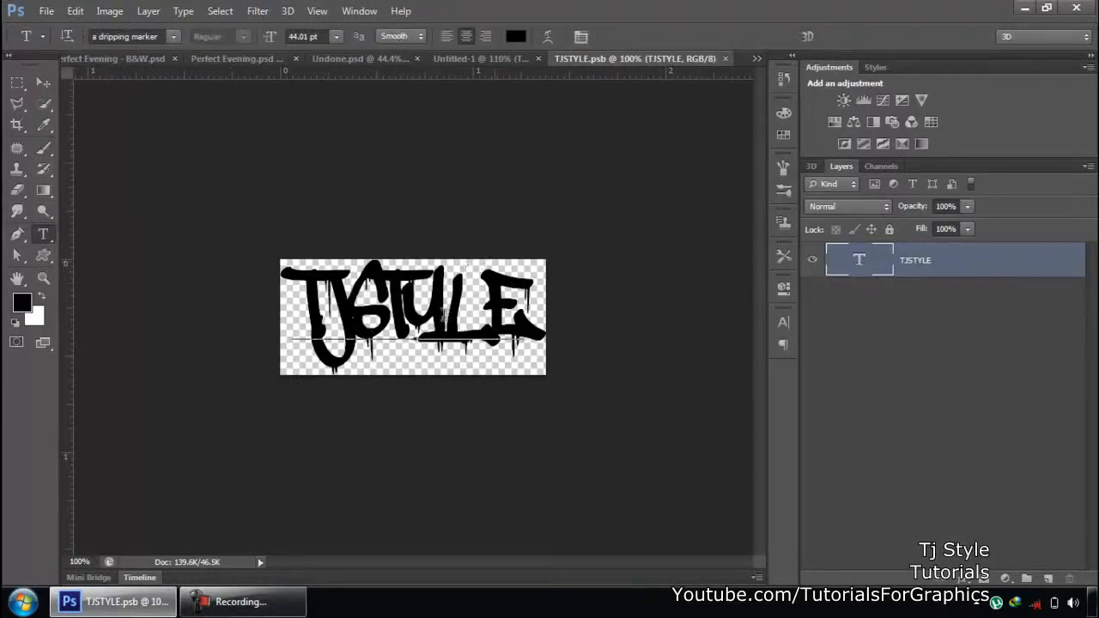
double_click(372, 316)
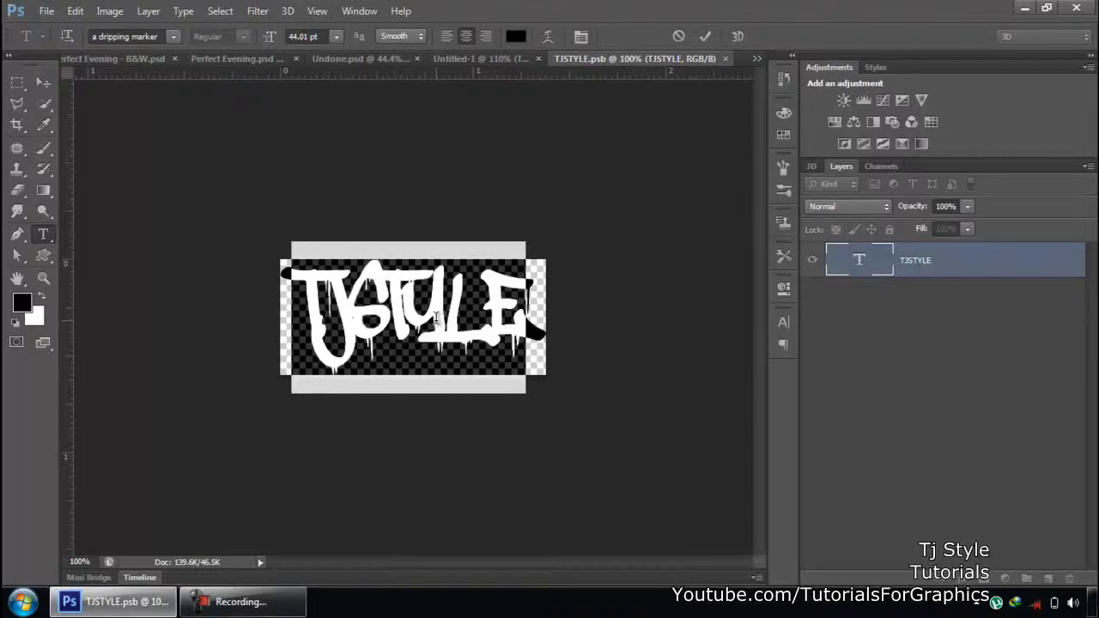
text(Tutorial)
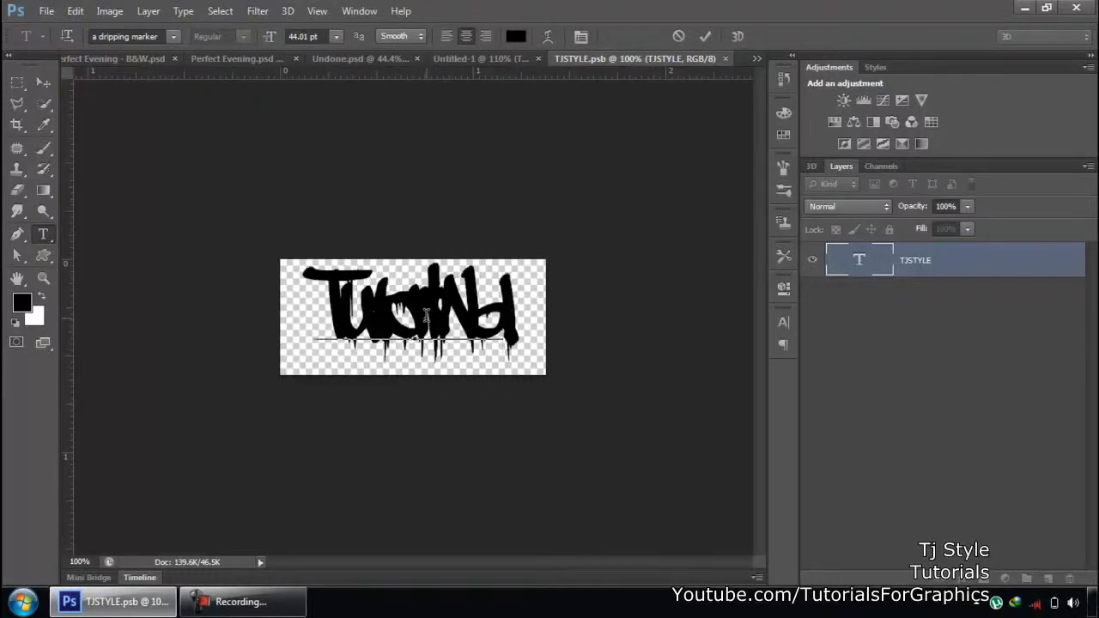
key(BackSpace)
key(BackSpace)
key(BackSpace)
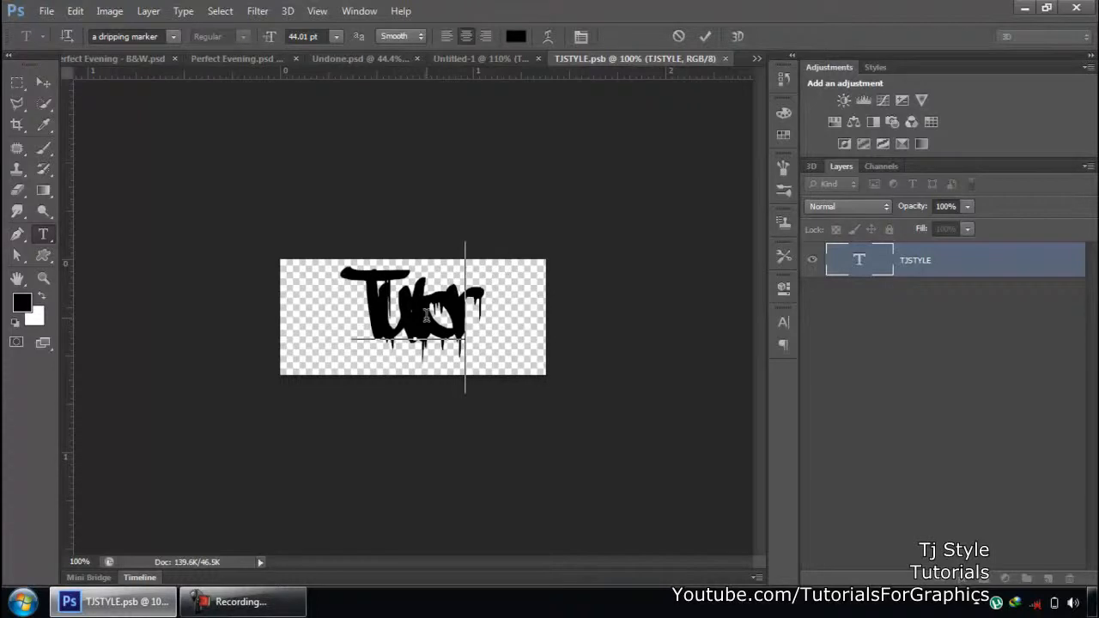
text(ials)
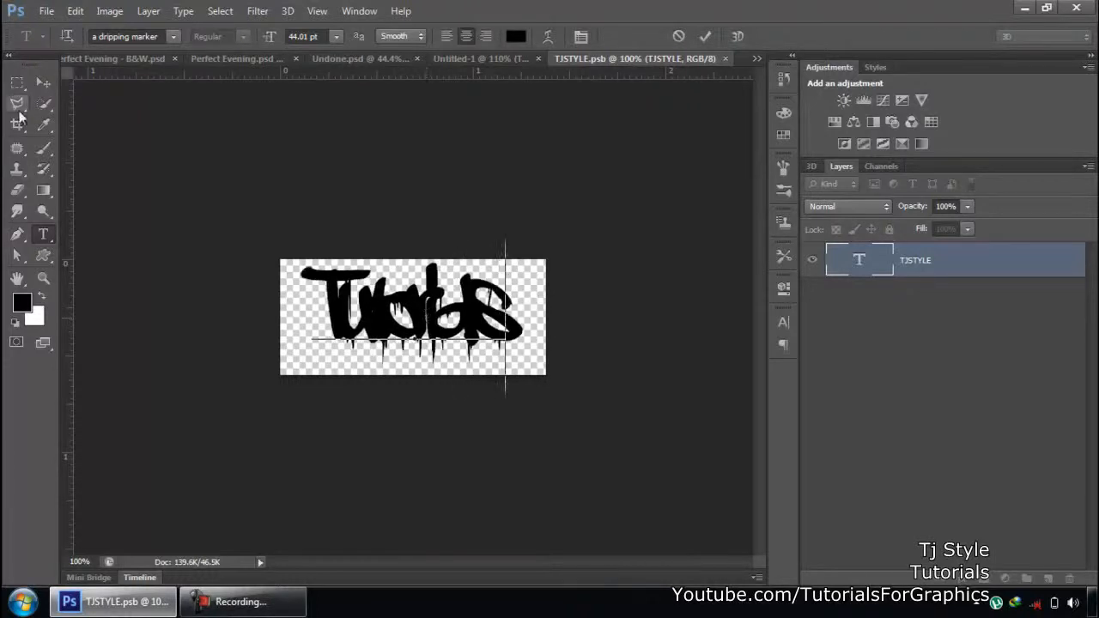
click(43, 82)
click(727, 58)
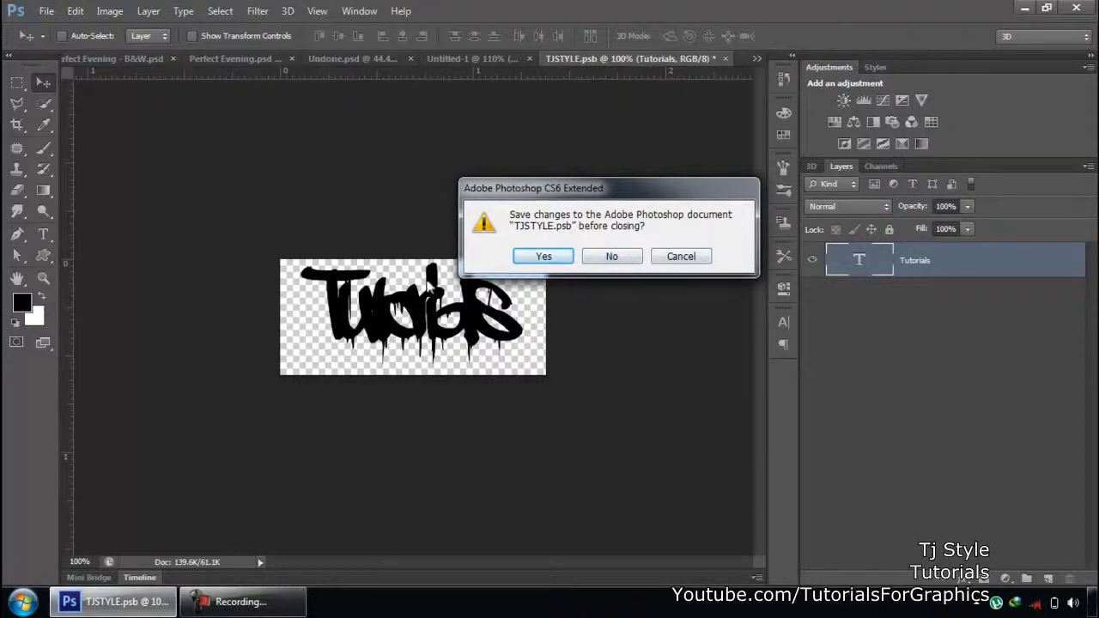
click(544, 256)
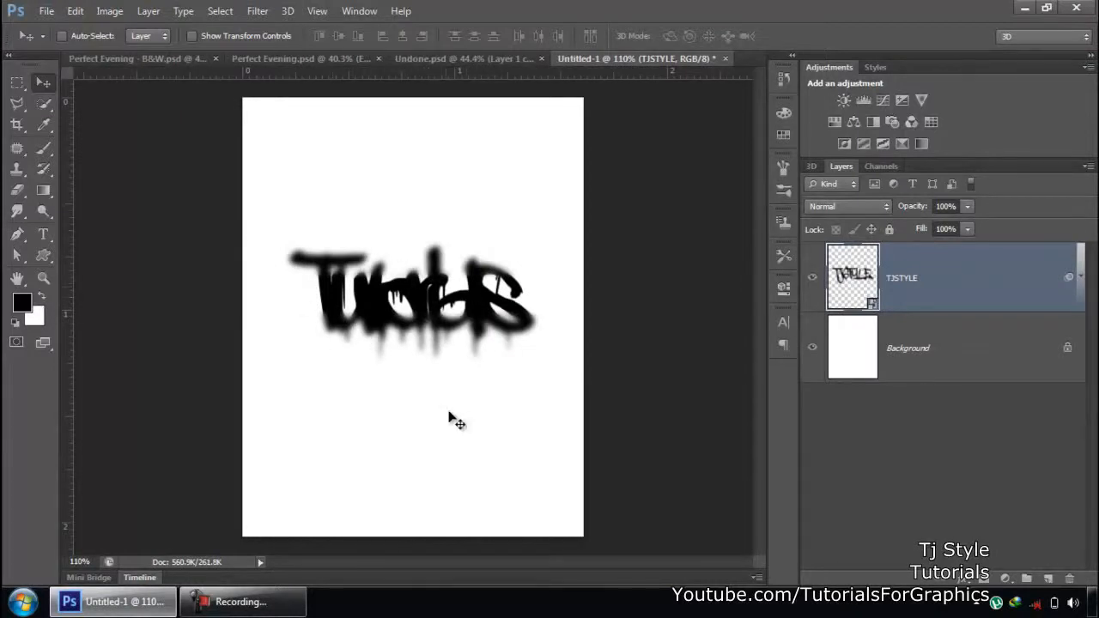
click(240, 601)
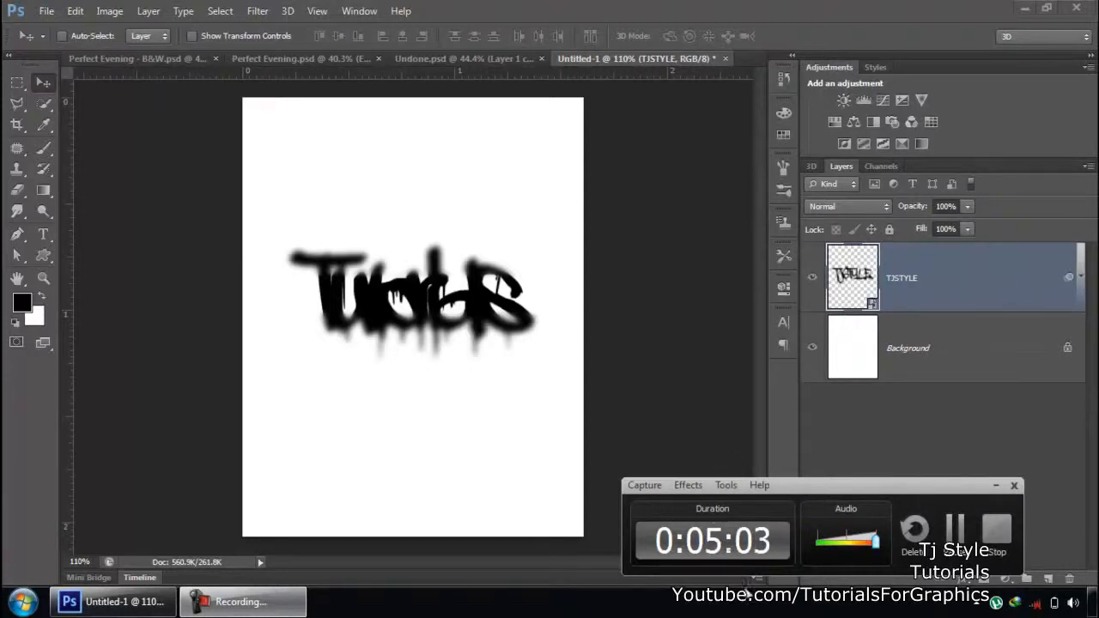
drag(939, 489, 964, 490)
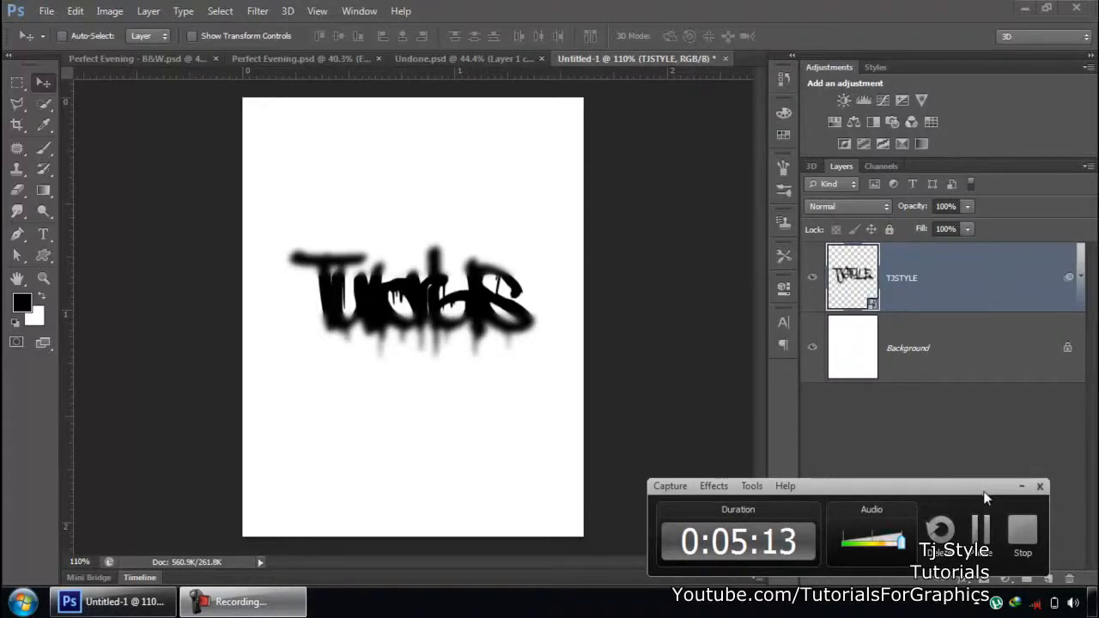
click(1022, 486)
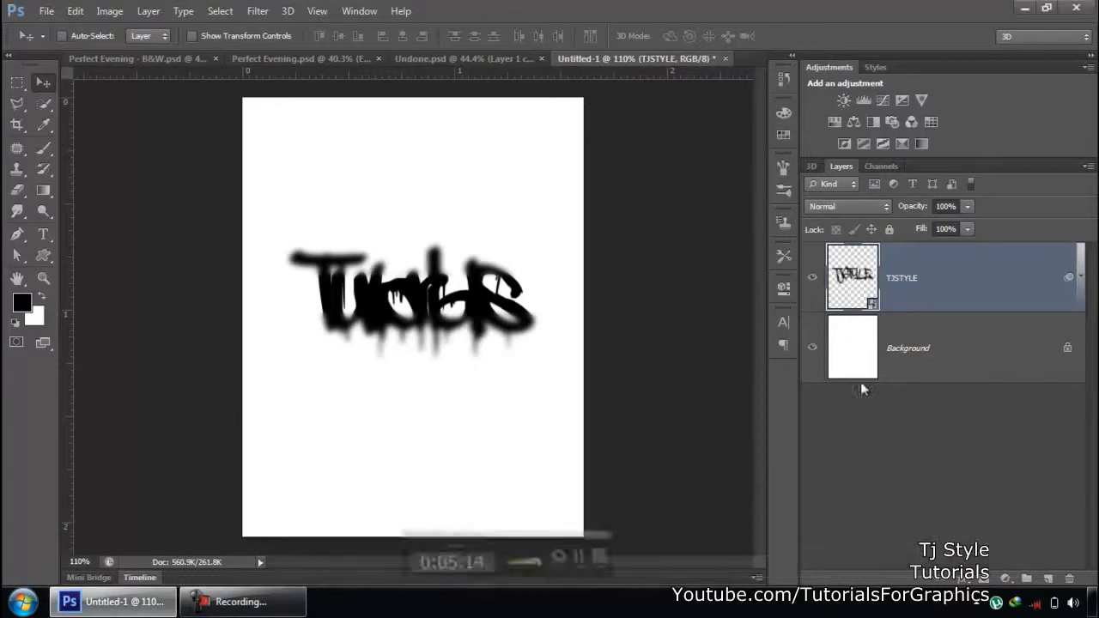
- Close the Untitled-1 document without saving and switch to Undone.psd
click(725, 59)
click(626, 261)
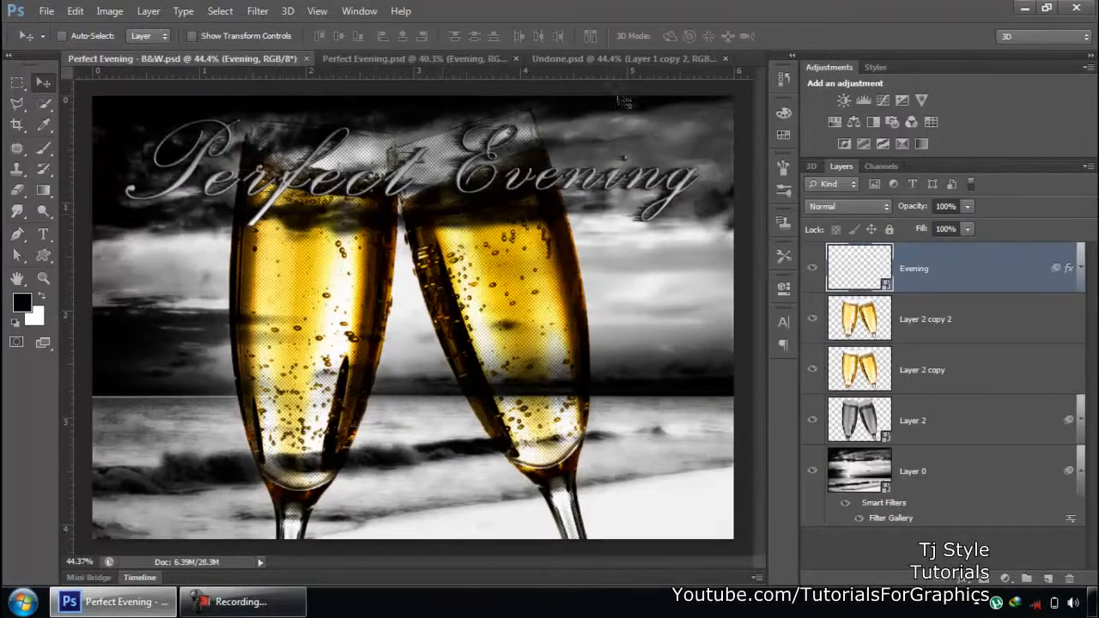
mouse_move(292, 609)
click(580, 59)
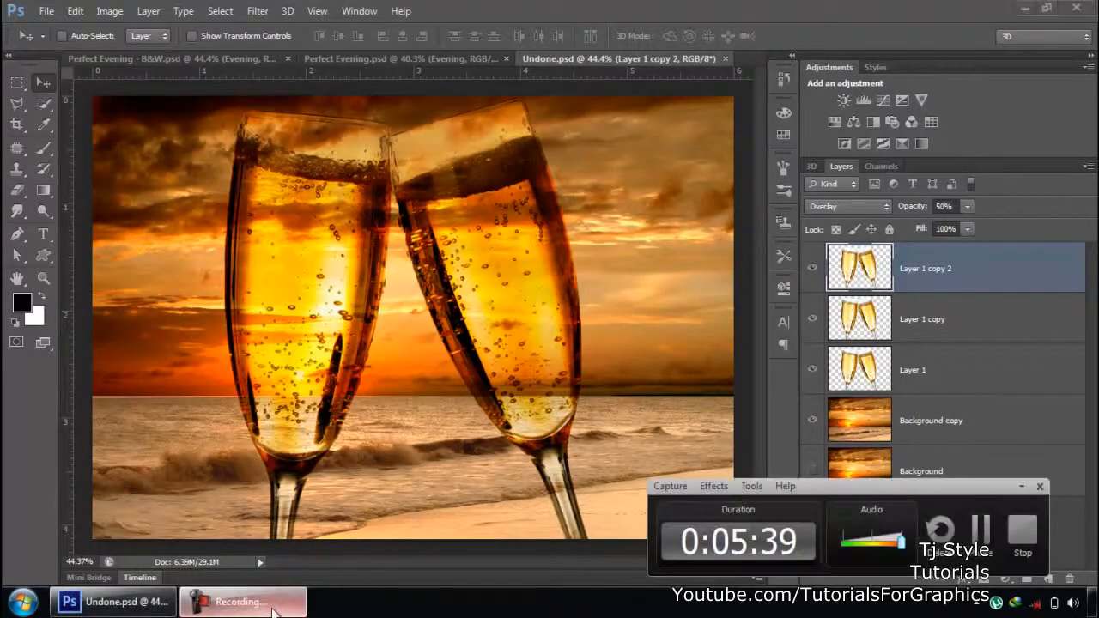
- Convert the Background copy layer in Undone.psd to a Smart Object
click(938, 432)
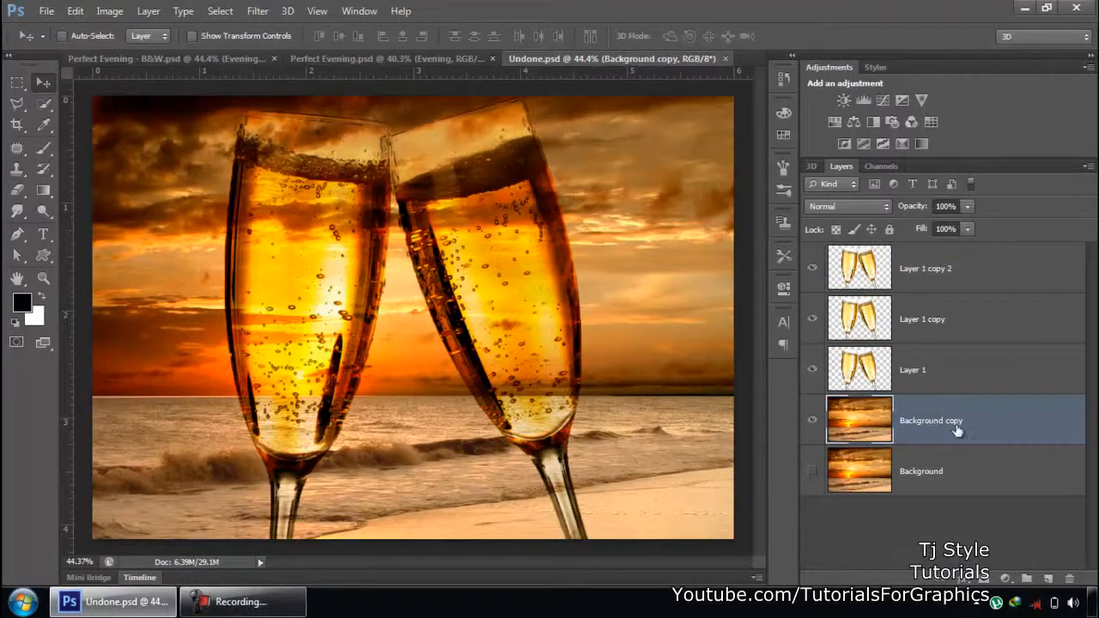
right_click(955, 428)
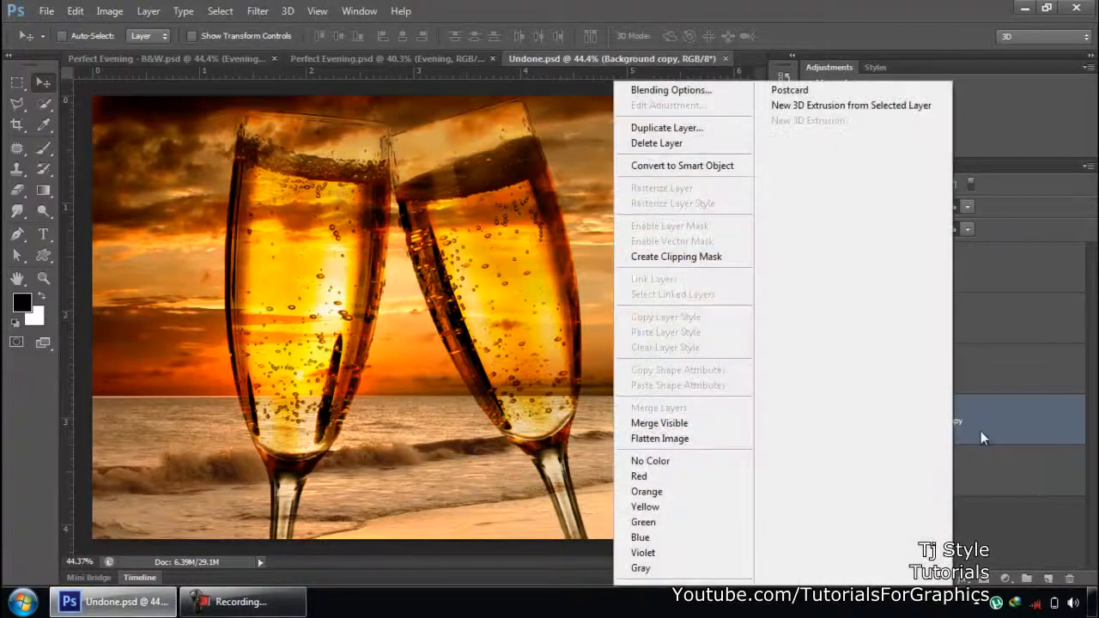
click(707, 166)
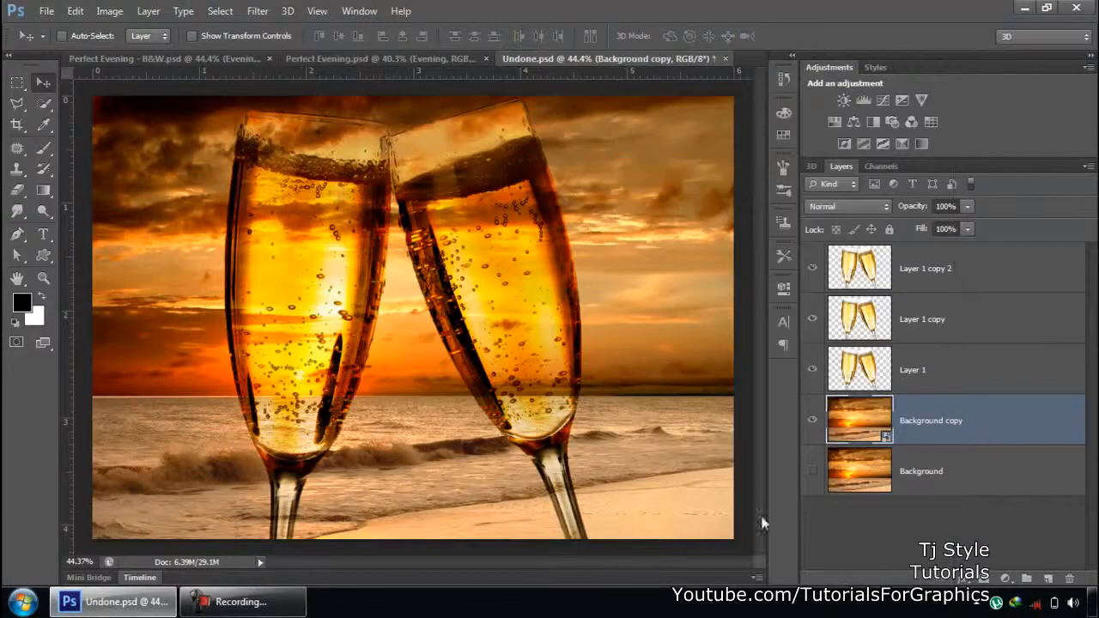
- Open the Filter Gallery for the Background copy Smart Object and preview the whole image at 50%
click(257, 10)
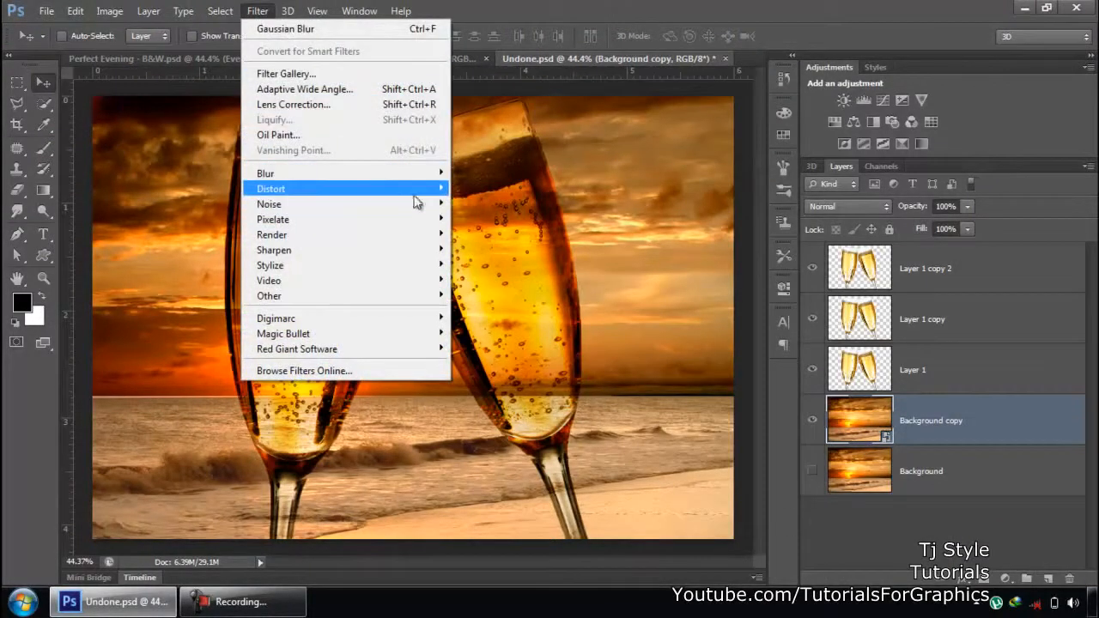
mouse_move(401, 204)
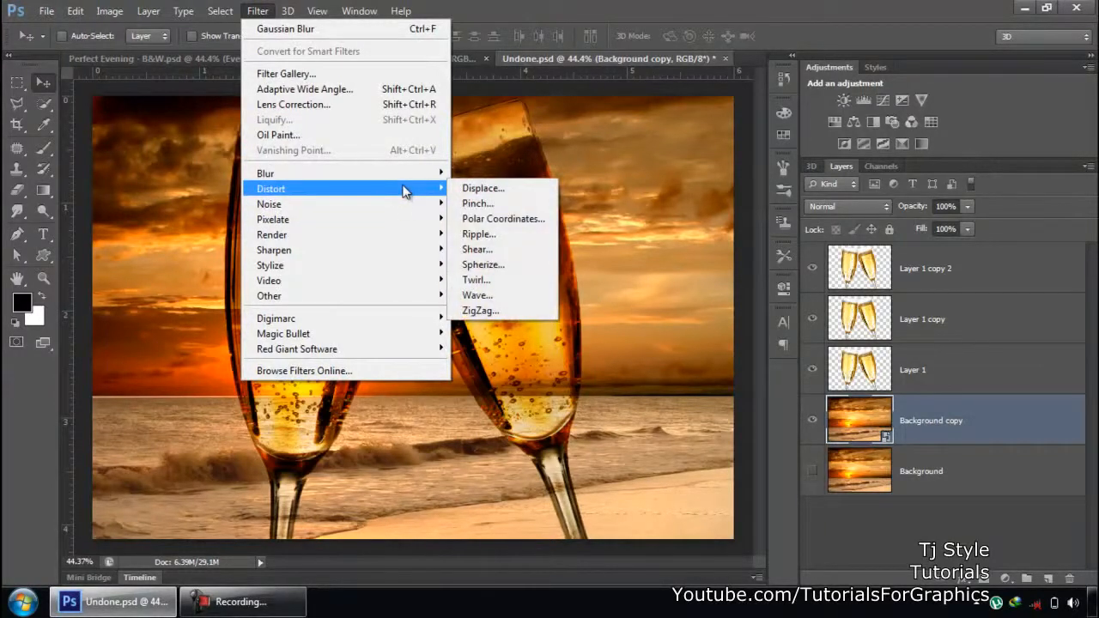
click(319, 76)
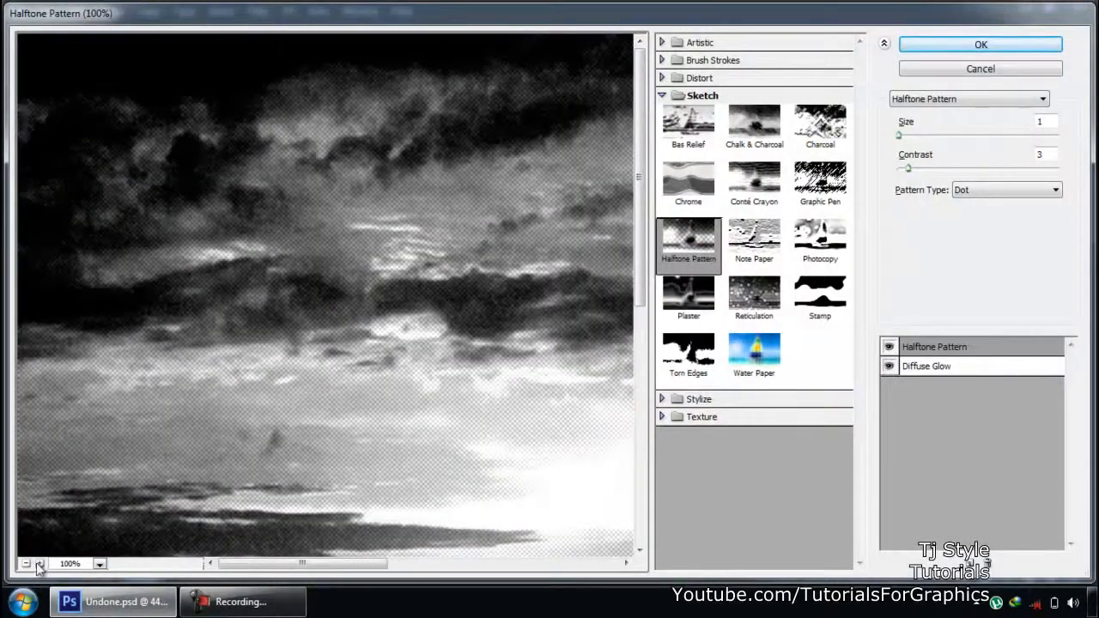
click(27, 564)
click(27, 564)
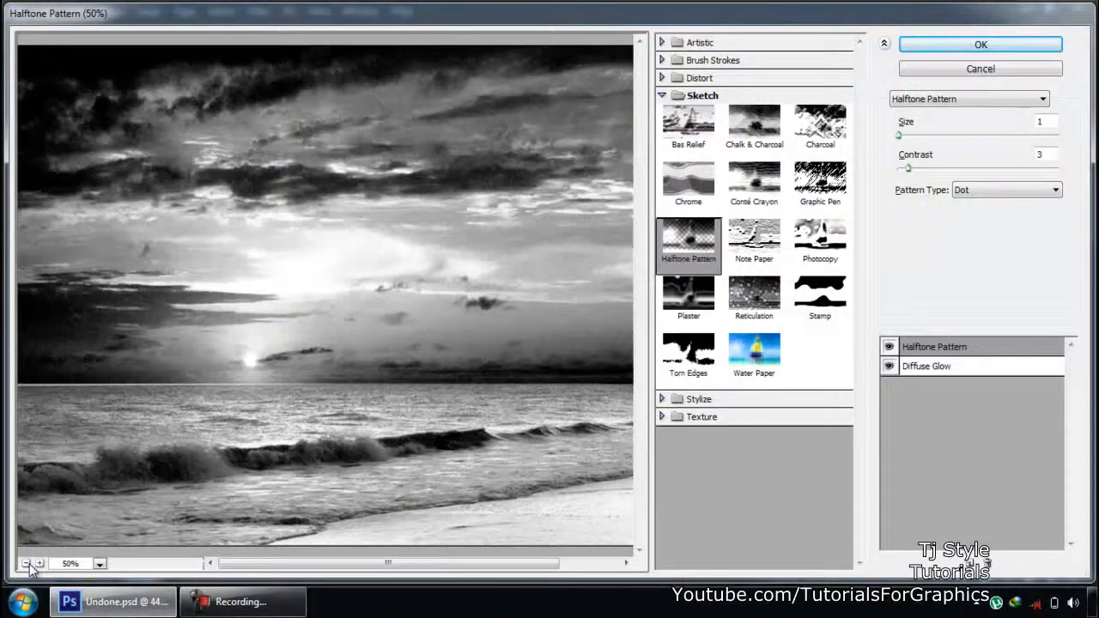
click(27, 564)
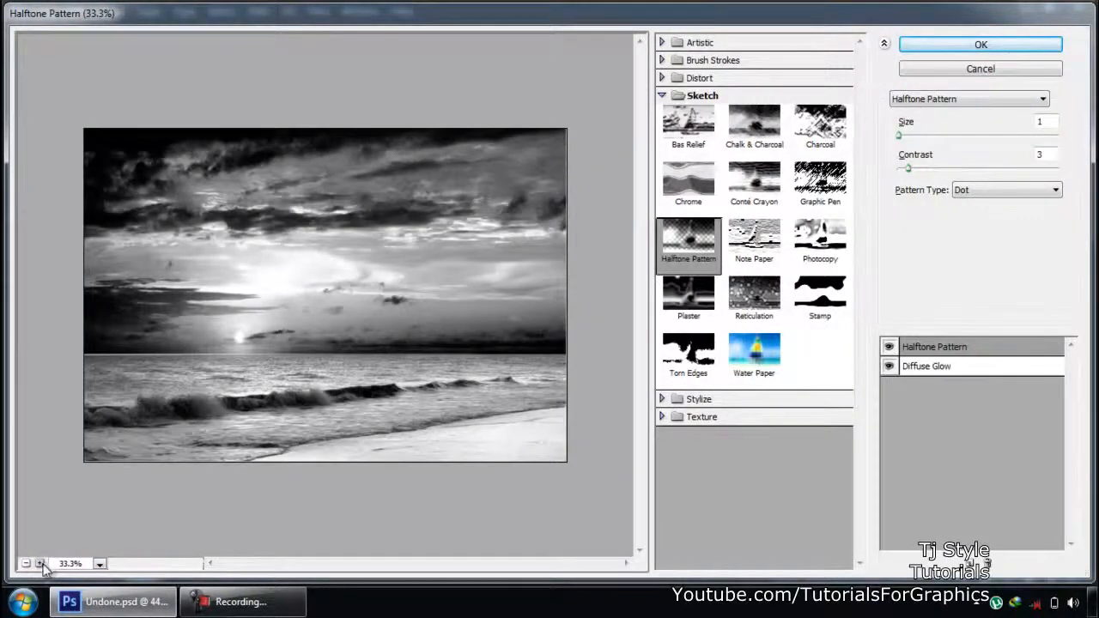
click(39, 564)
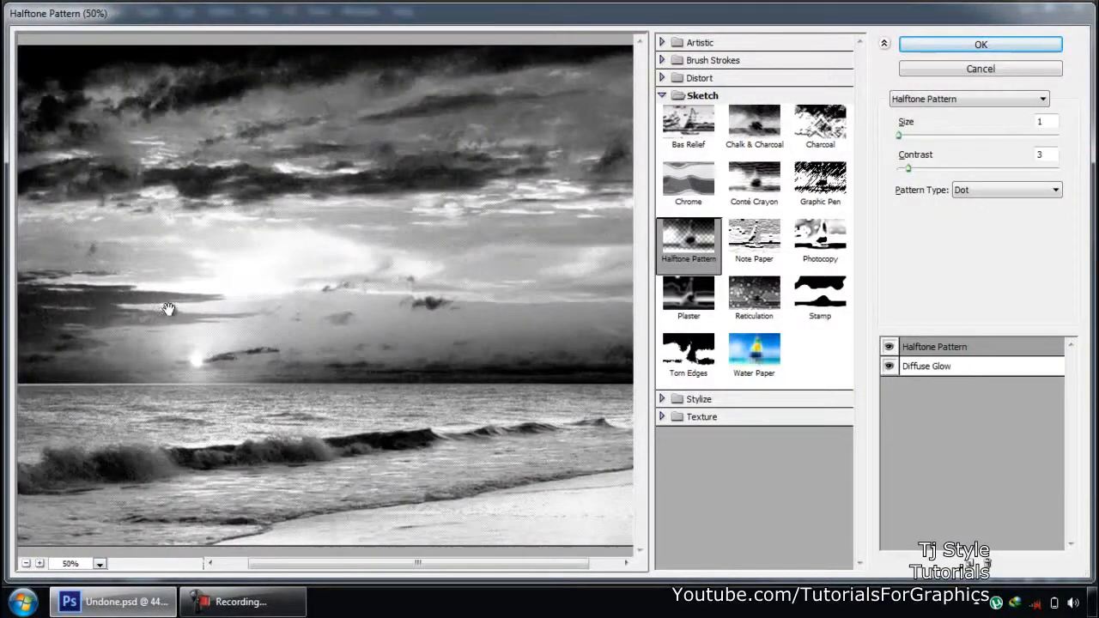
- Delete the Halftone Pattern effect from the Filter Gallery, keeping only Diffuse Glow
click(666, 97)
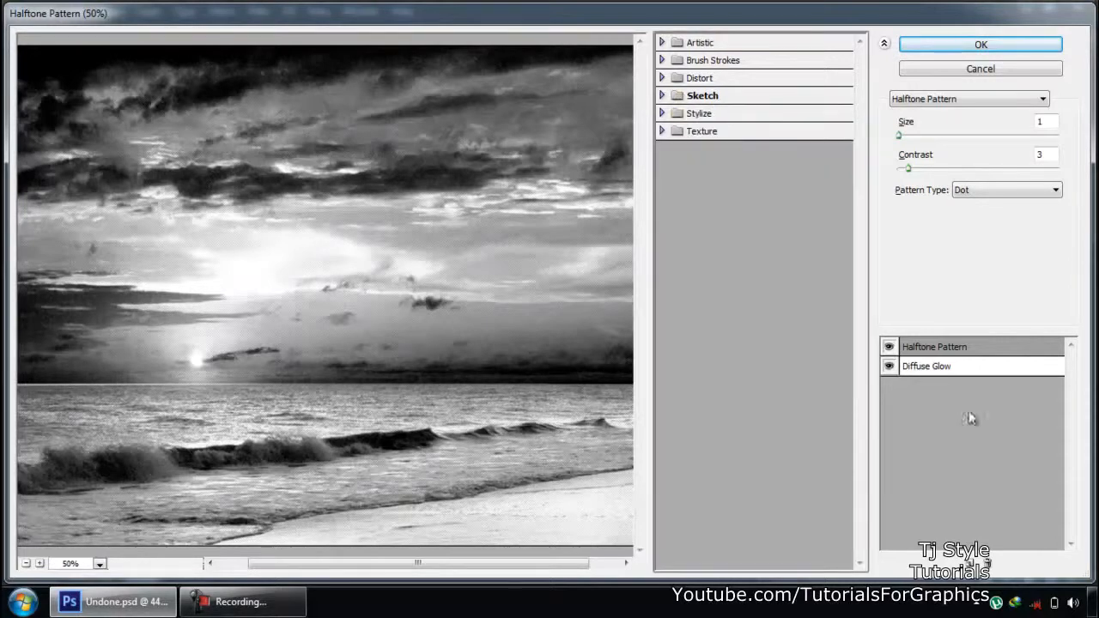
click(992, 567)
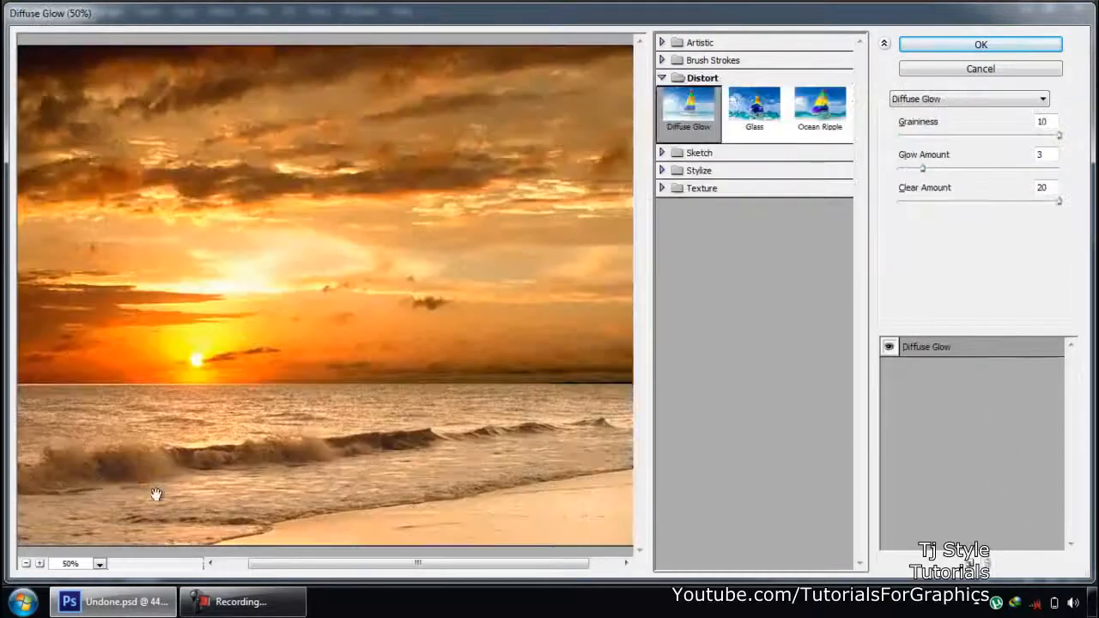
click(26, 564)
mouse_move(776, 7)
mouse_down()
mouse_move(774, 491)
mouse_move(764, 488)
mouse_move(782, 11)
mouse_up()
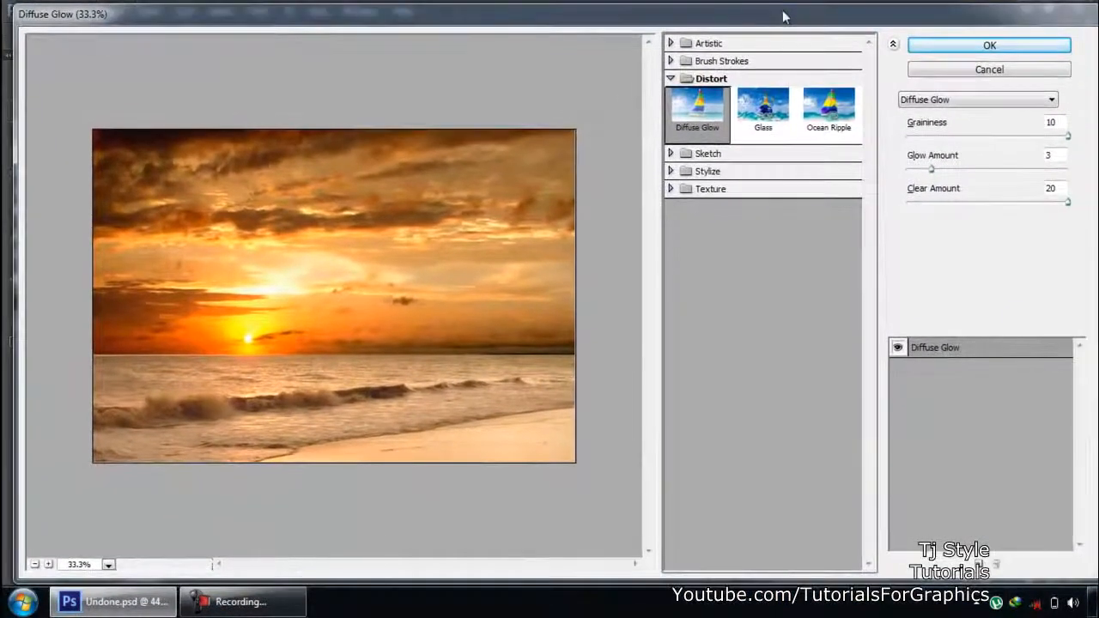
click(296, 602)
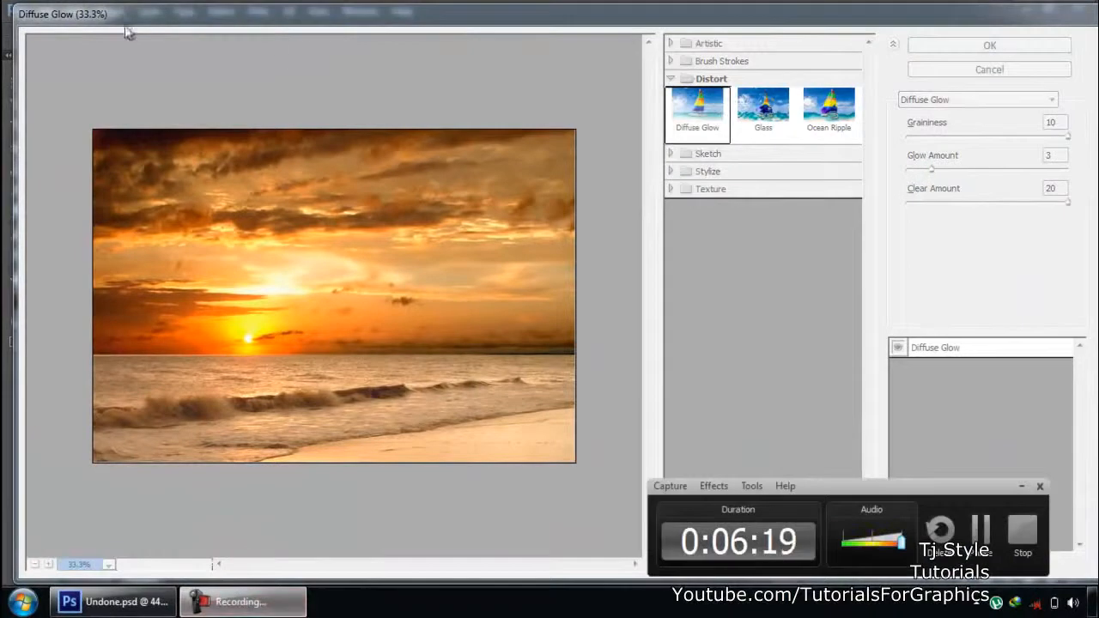
- Cancel the open Filter Gallery and reopen it for the Background copy Smart Object
click(1021, 486)
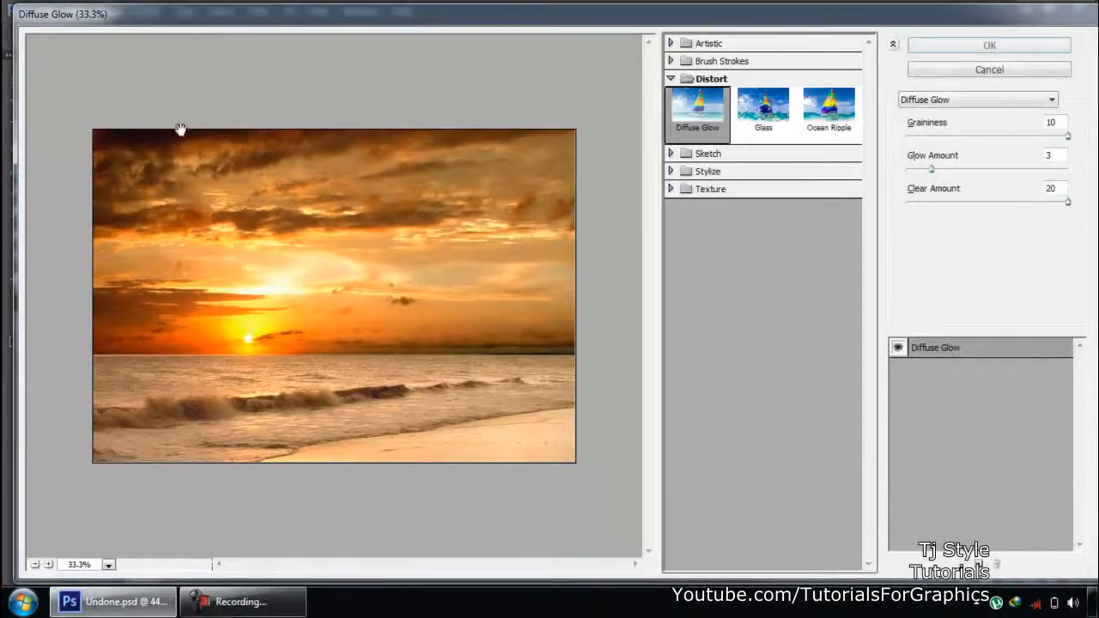
click(991, 69)
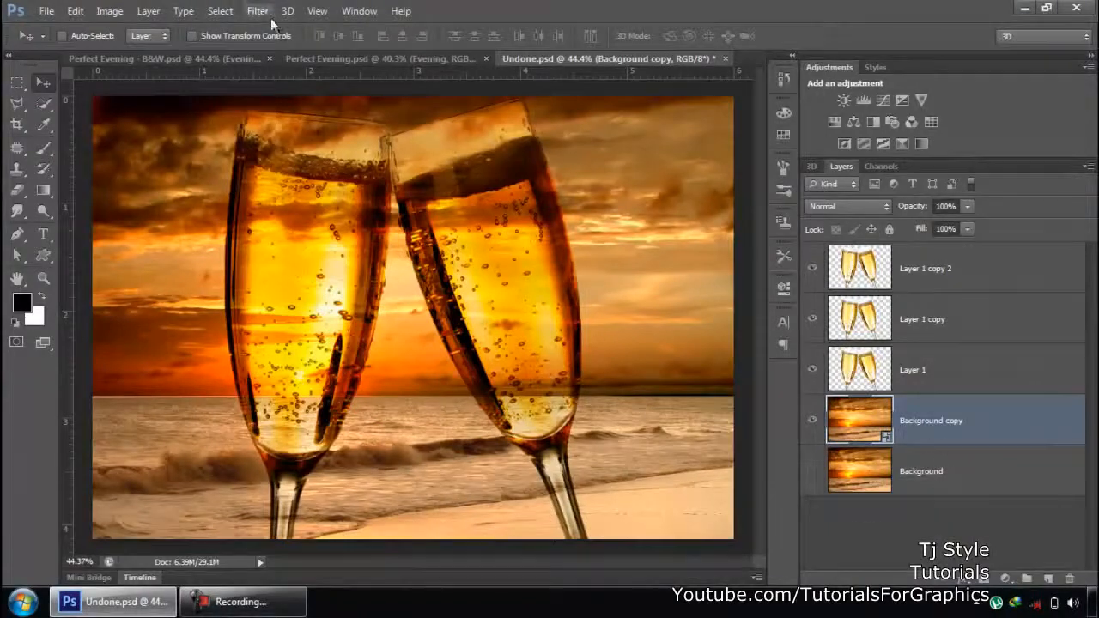
click(257, 10)
click(292, 79)
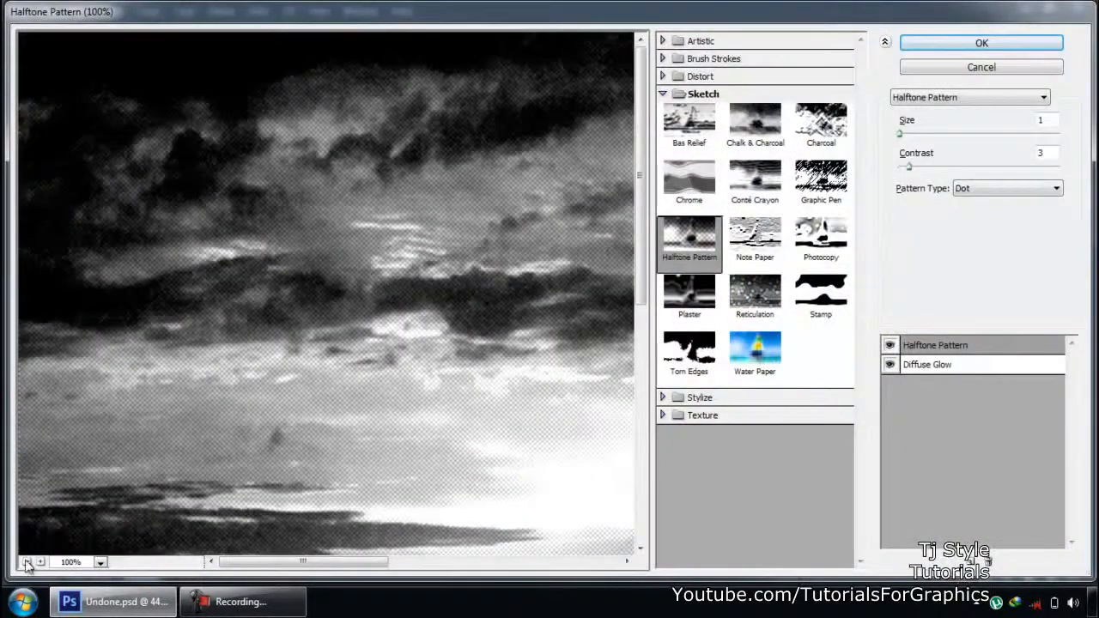
- Fit the whole image in the preview at 33.3% and delete the Halftone Pattern effect, keeping only Diffuse Glow
click(26, 562)
click(27, 563)
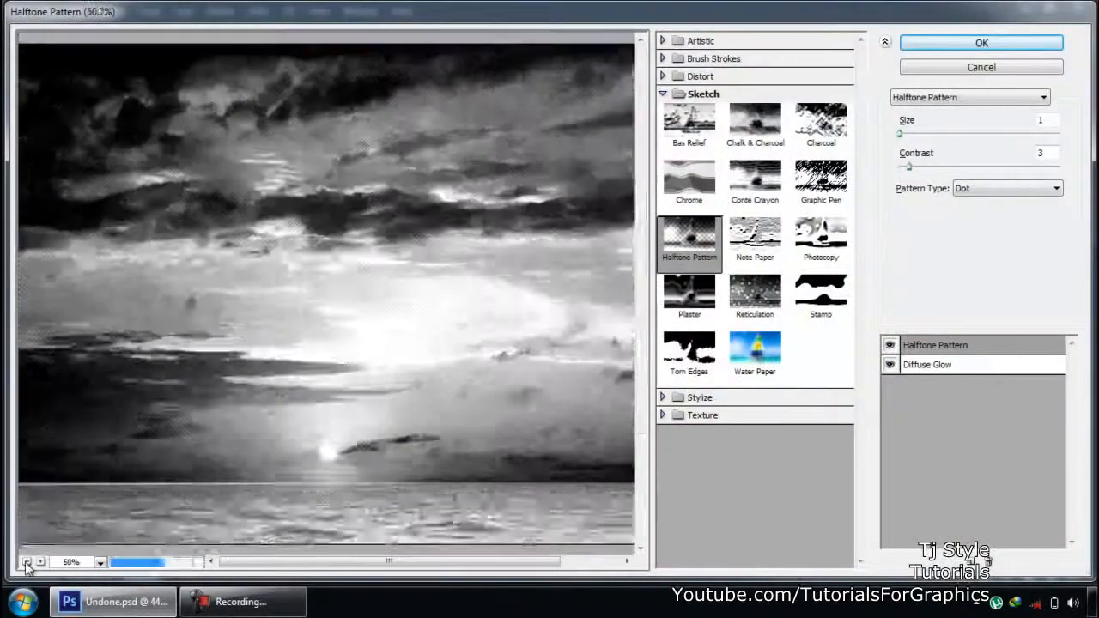
click(27, 563)
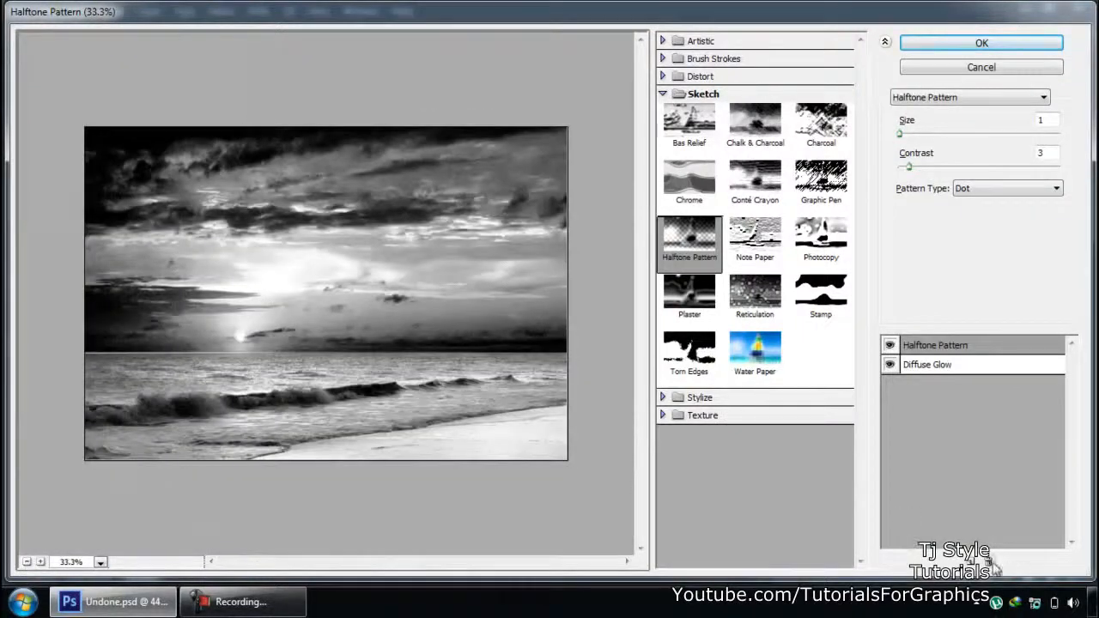
click(996, 564)
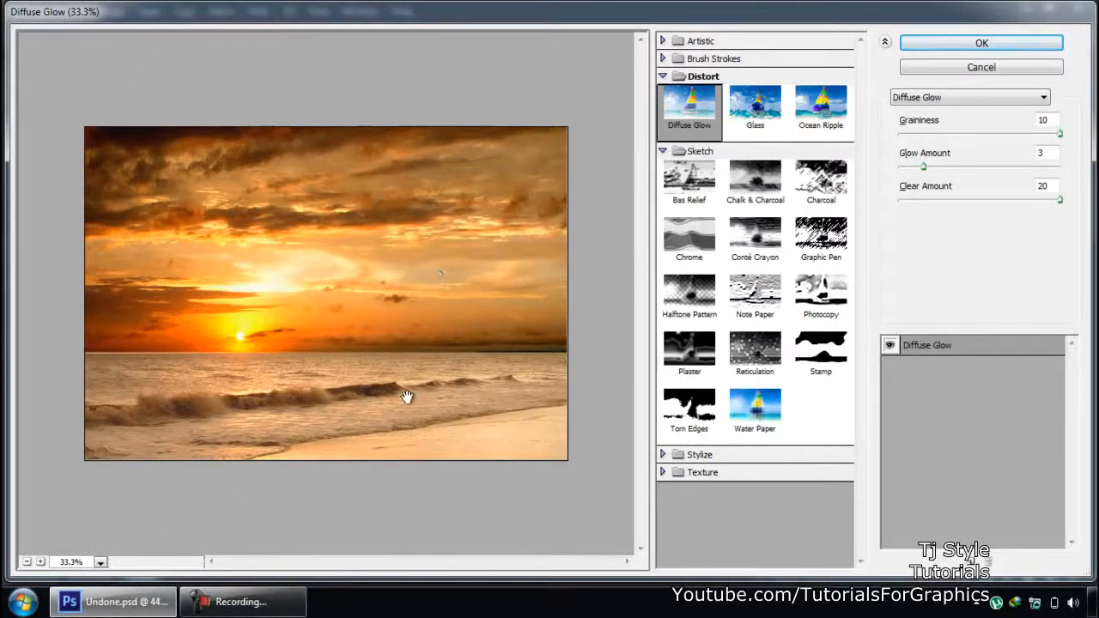
- Switch the Filter Gallery preview back and forth between 33.3% and 50% magnification, ending at 50%
click(40, 562)
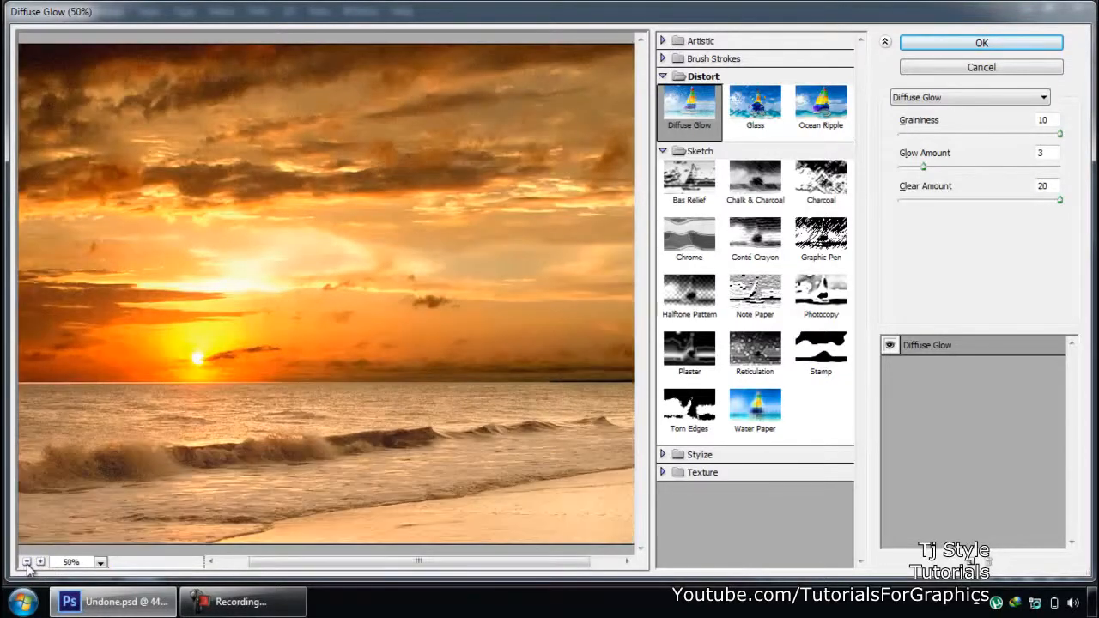
click(27, 562)
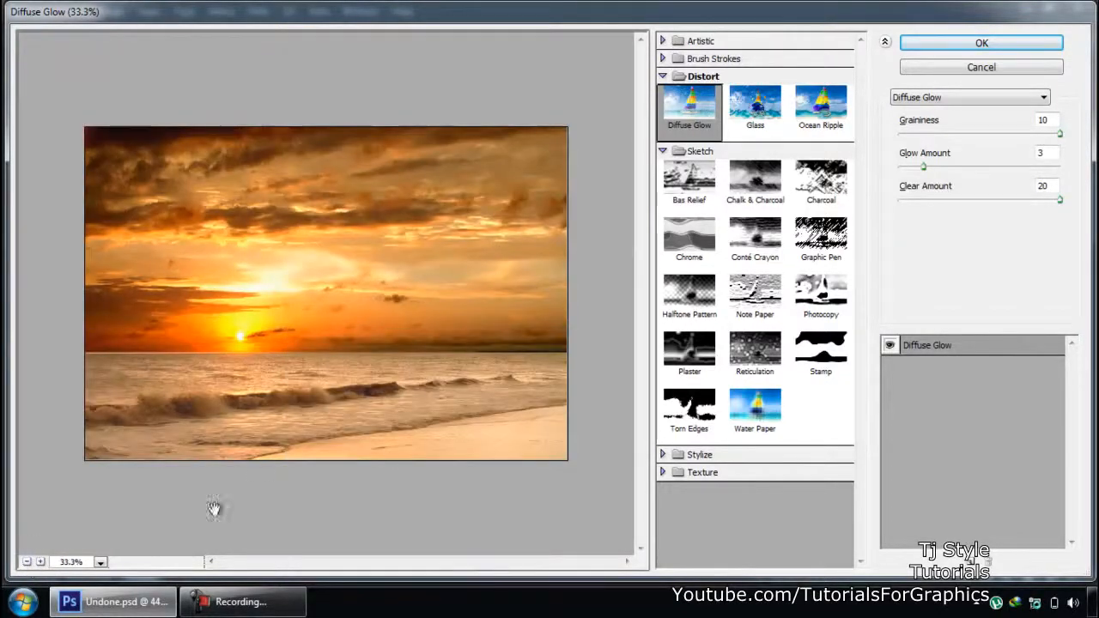
ctrl+click(301, 411)
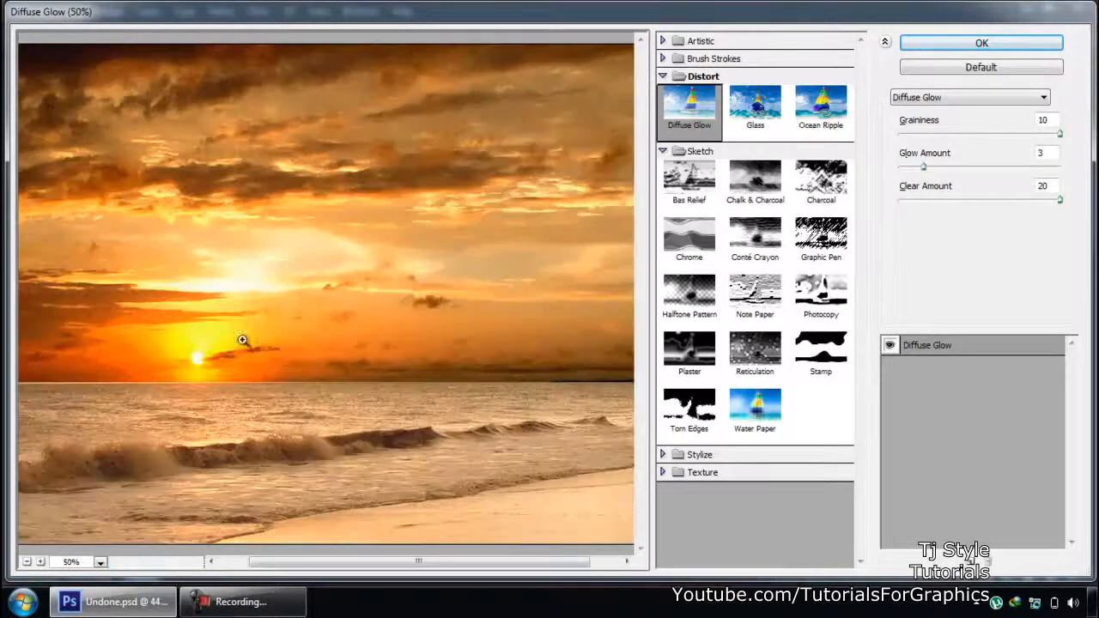
alt+click(185, 294)
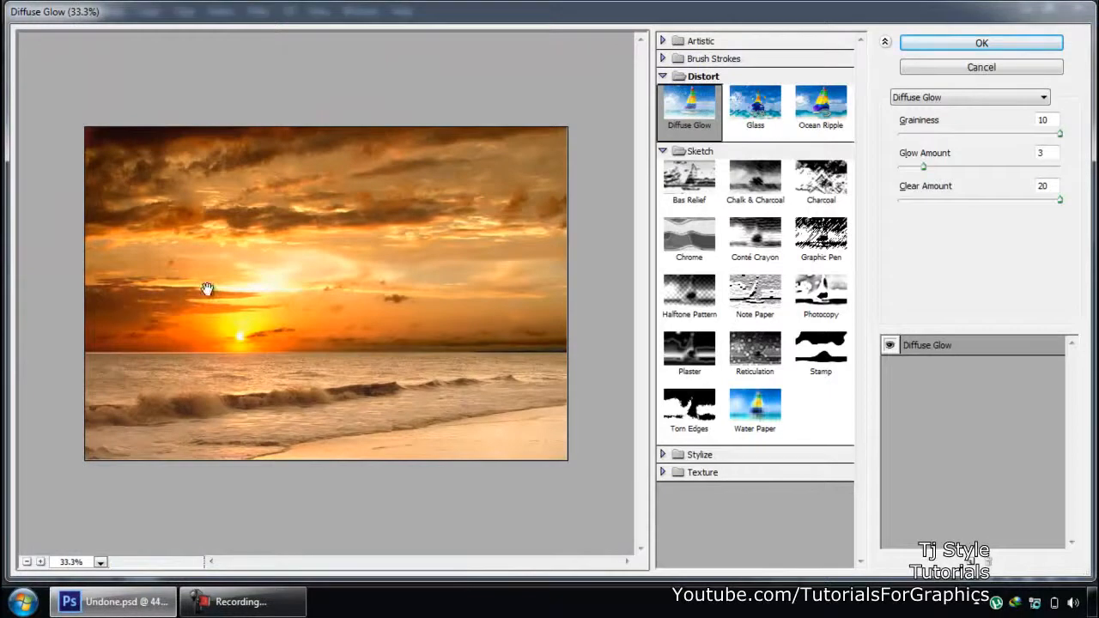
click(39, 563)
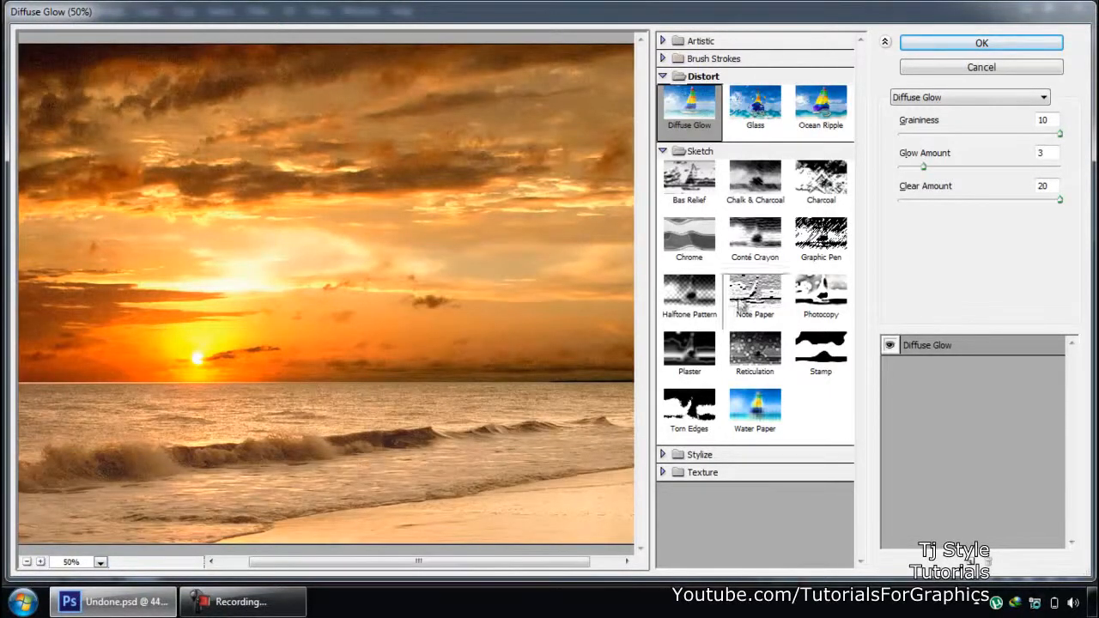
- Collapse the Distort and Sketch filter categories, and expand Distort again
click(664, 77)
click(665, 95)
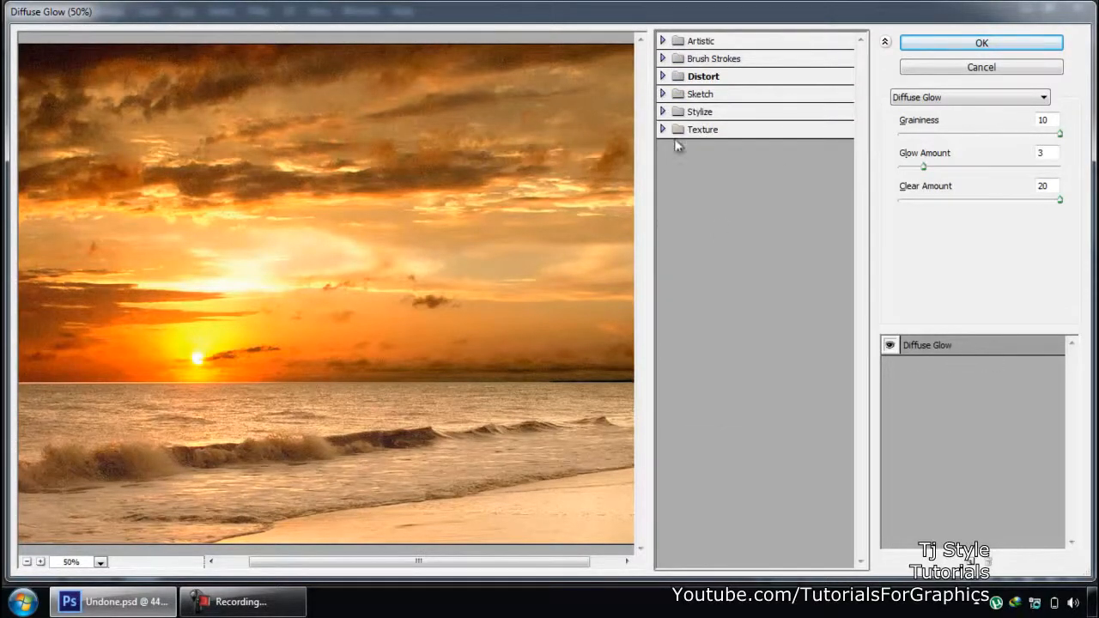
click(663, 78)
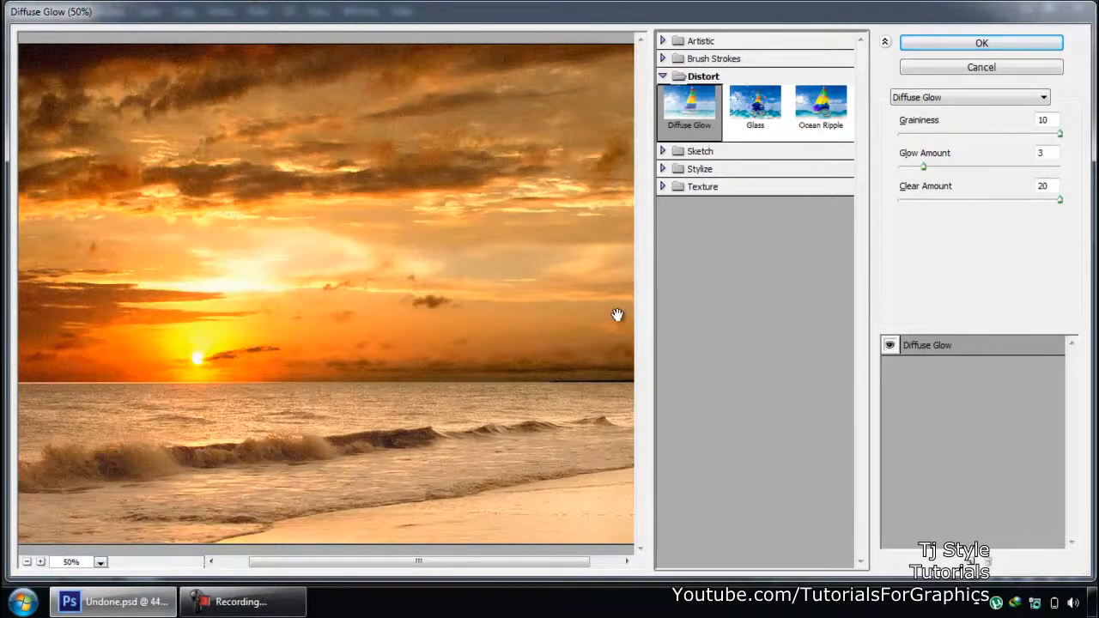
click(258, 606)
click(258, 606)
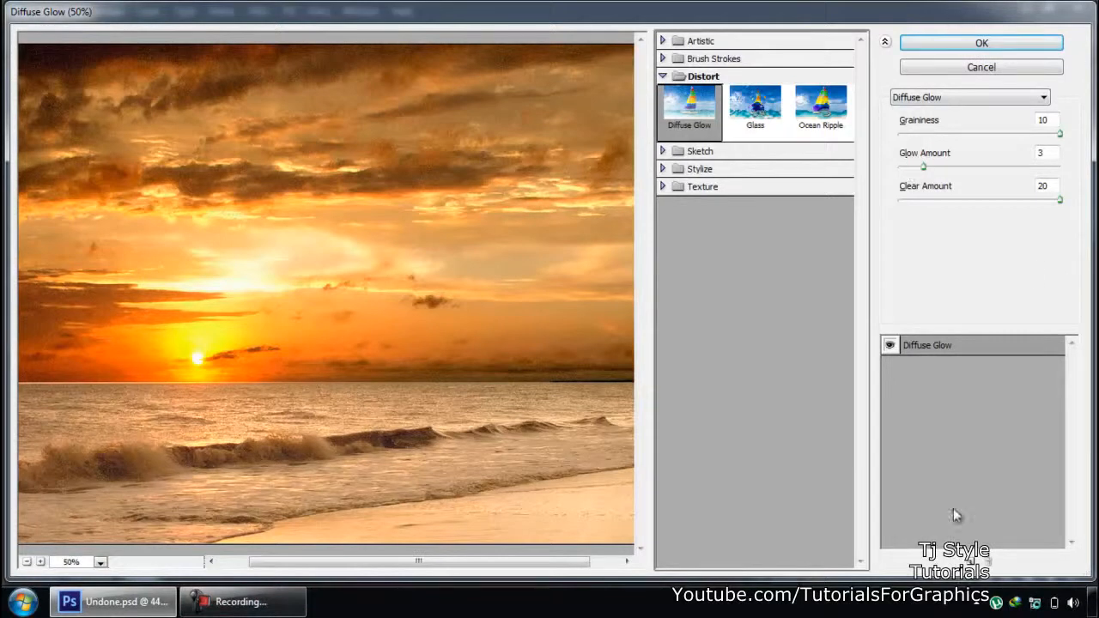
- Toggle the Diffuse Glow effect's visibility off and on to compare the image with and without it
click(927, 349)
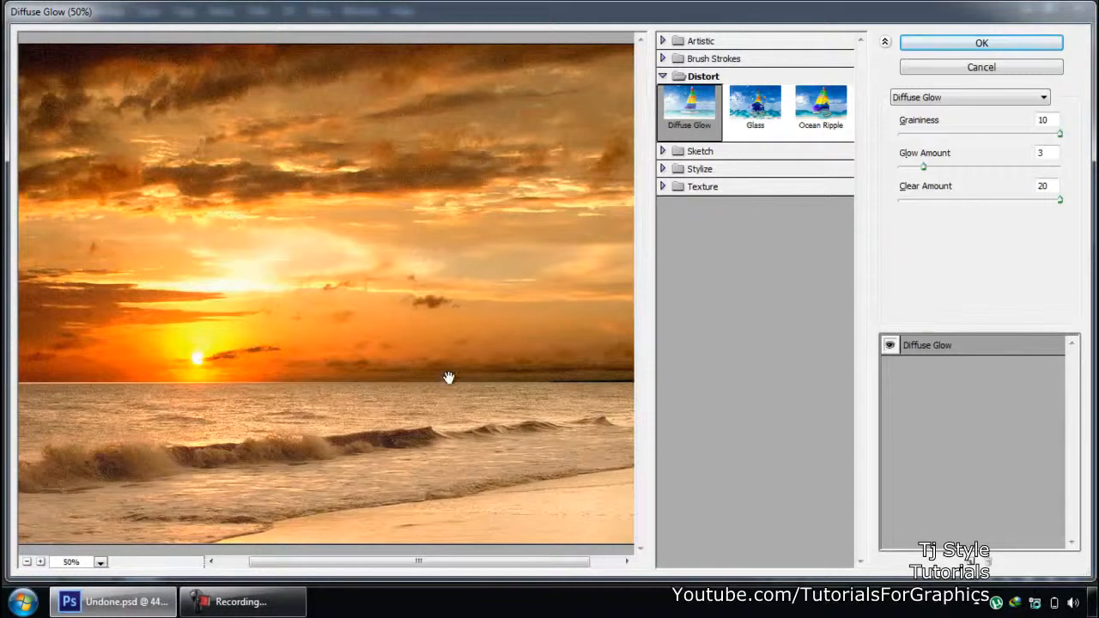
click(889, 345)
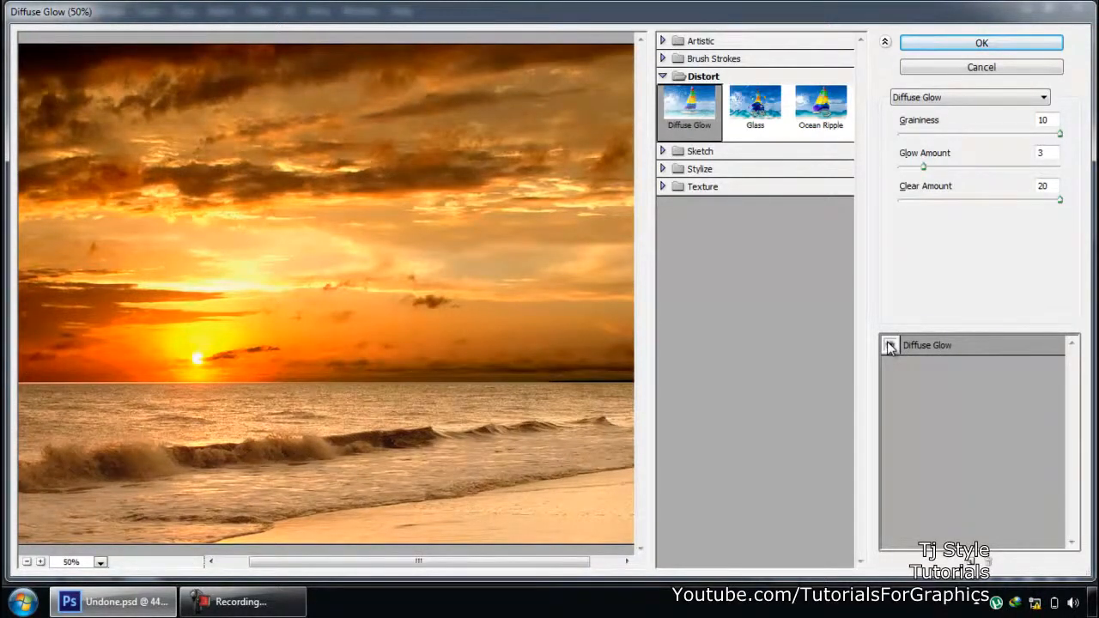
click(889, 345)
click(889, 345)
click(889, 346)
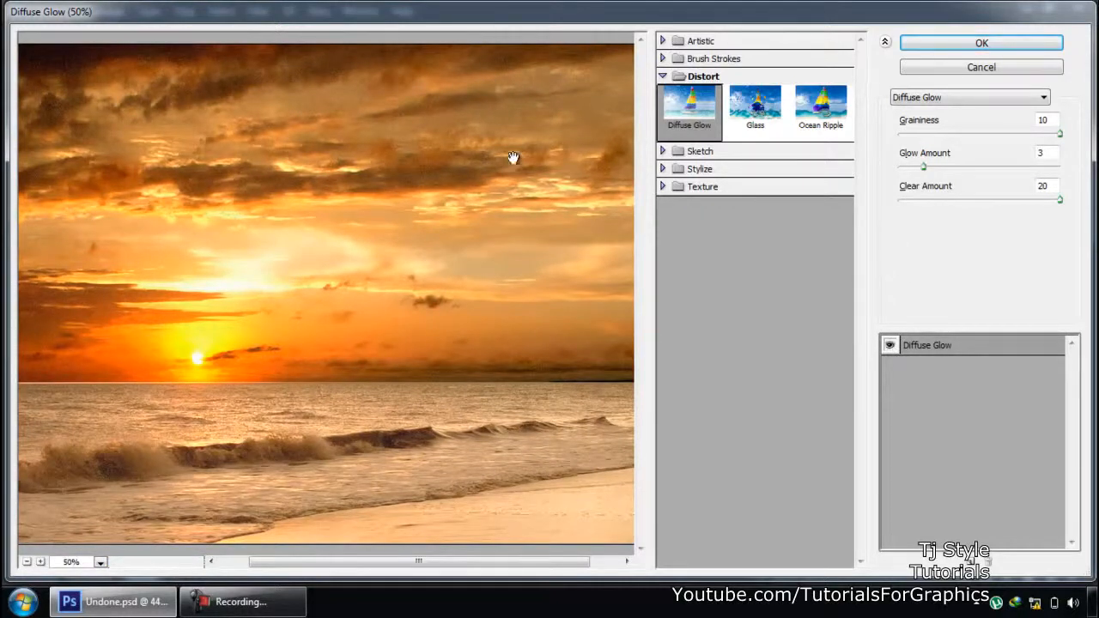
- Try a Glow Amount of 13 for Diffuse Glow, and settle on 9 with Clear Amount kept at 20
click(28, 562)
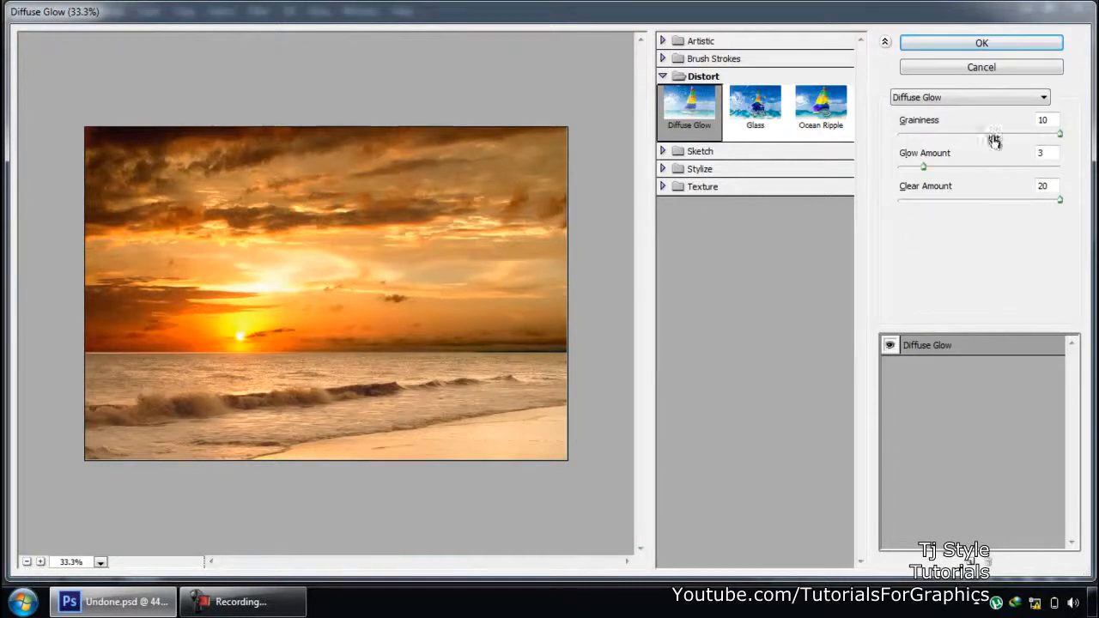
click(1059, 135)
drag(924, 167, 1005, 169)
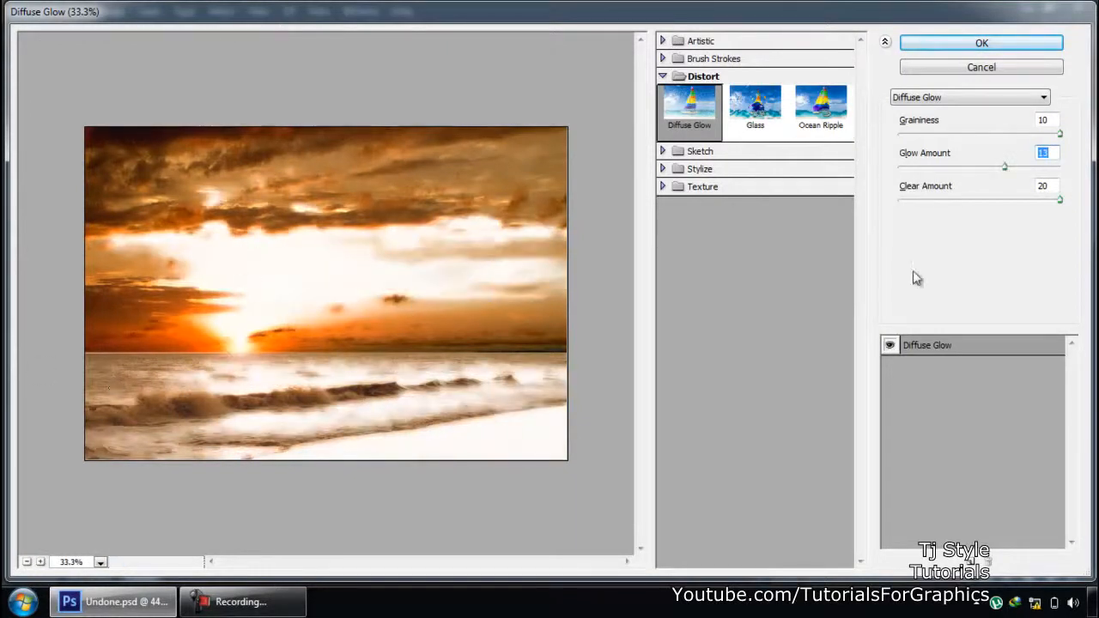
drag(1005, 169, 953, 169)
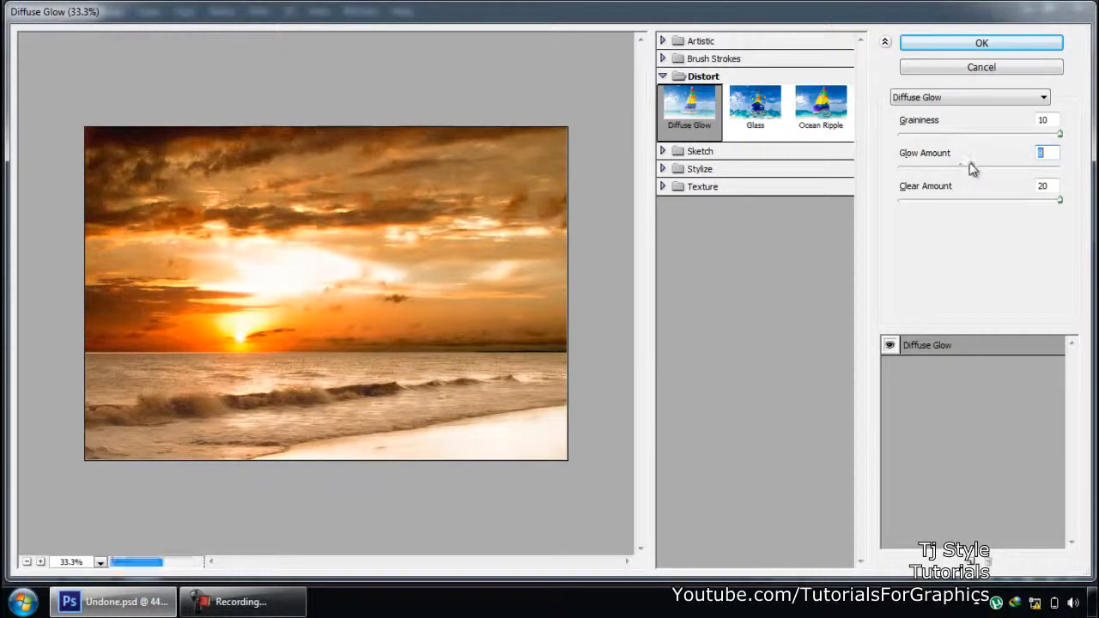
drag(1063, 205, 1087, 221)
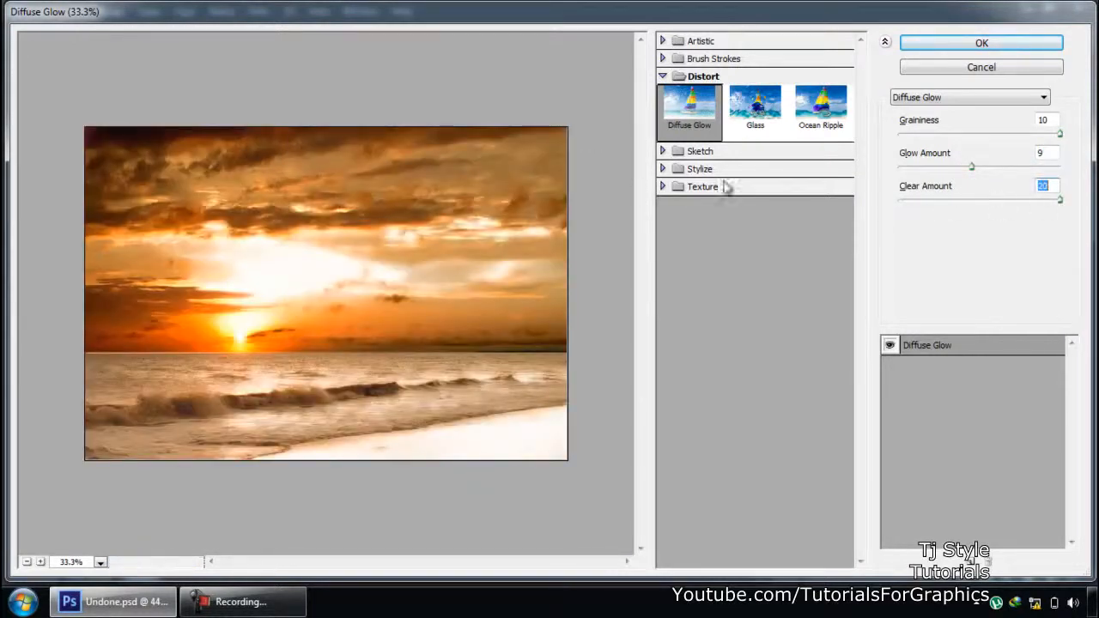
- Try the Glass, Ocean Ripple and Grain filters in turn, and replace the effect with the Mosaic Tiles texture
click(755, 112)
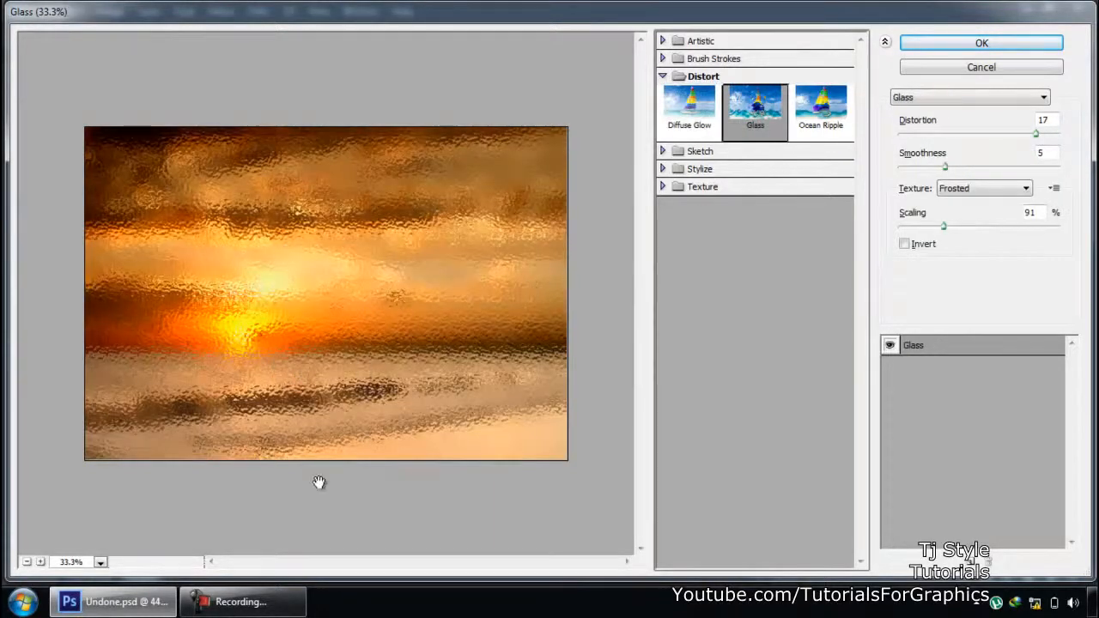
click(809, 120)
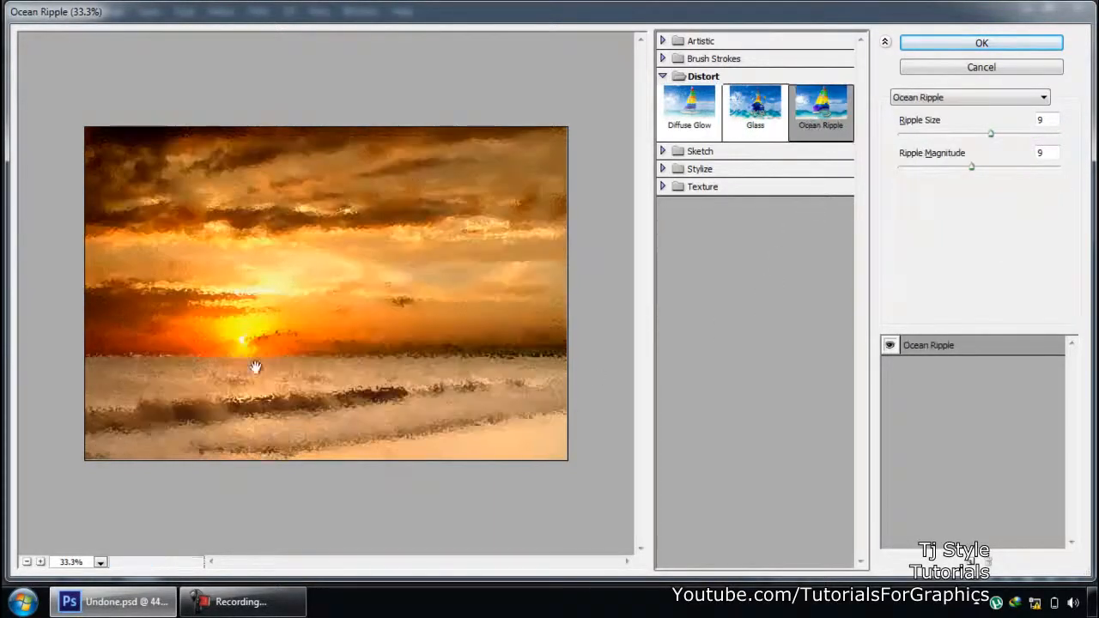
click(663, 187)
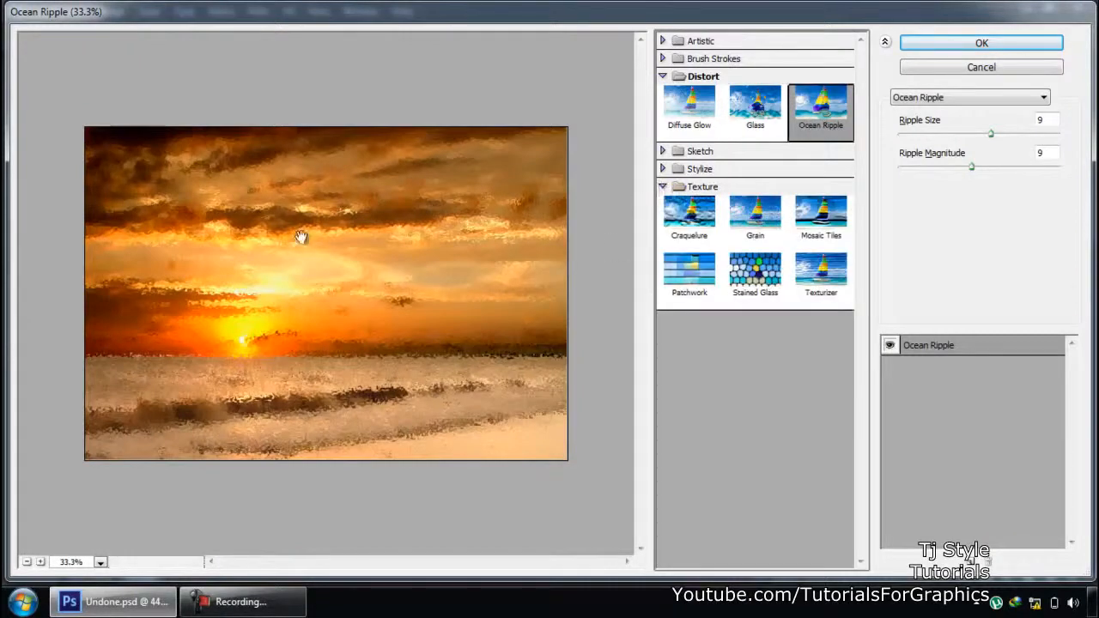
click(755, 219)
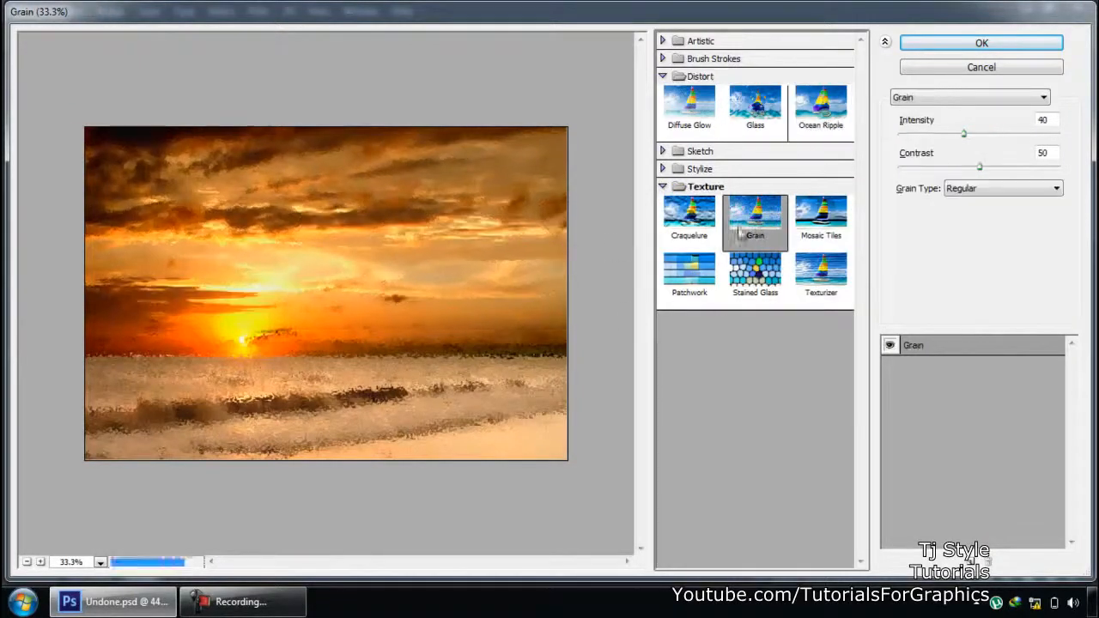
click(806, 223)
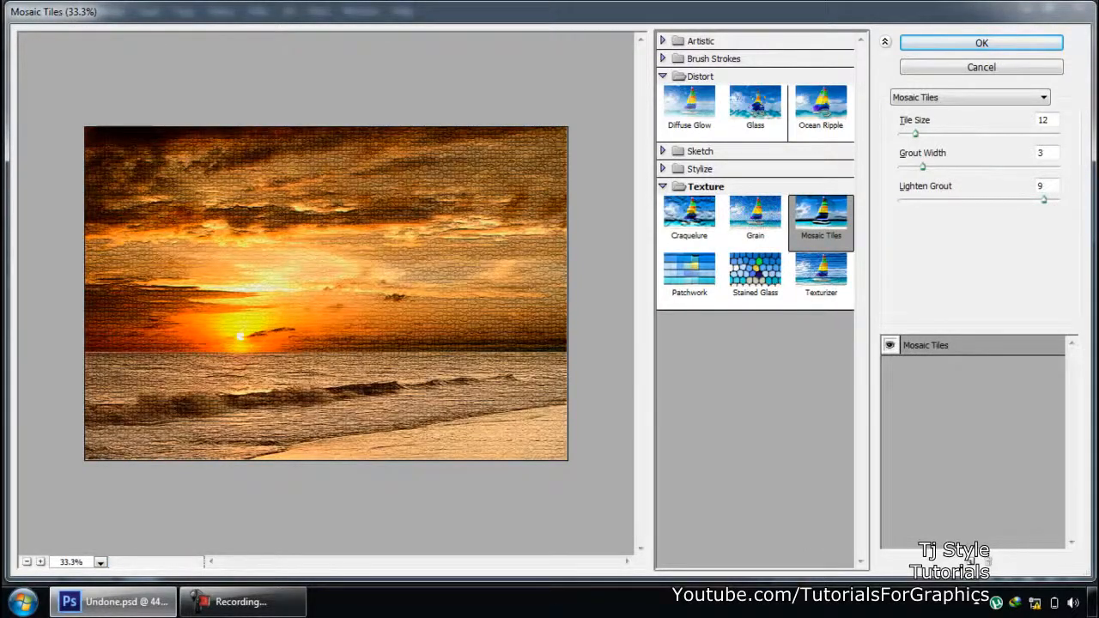
click(245, 601)
click(249, 603)
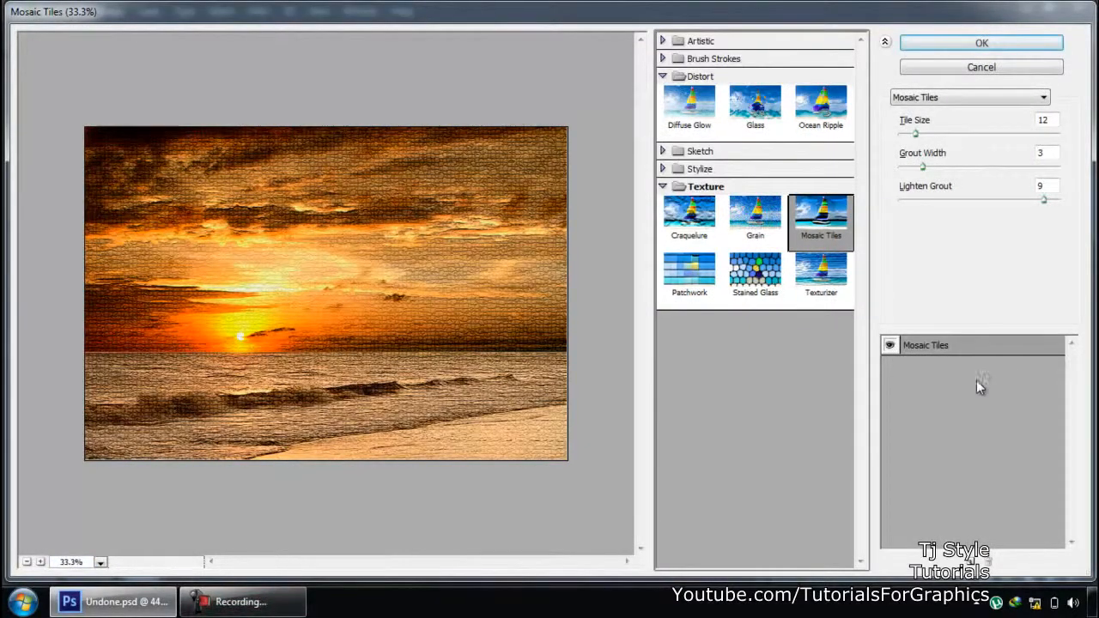
click(39, 561)
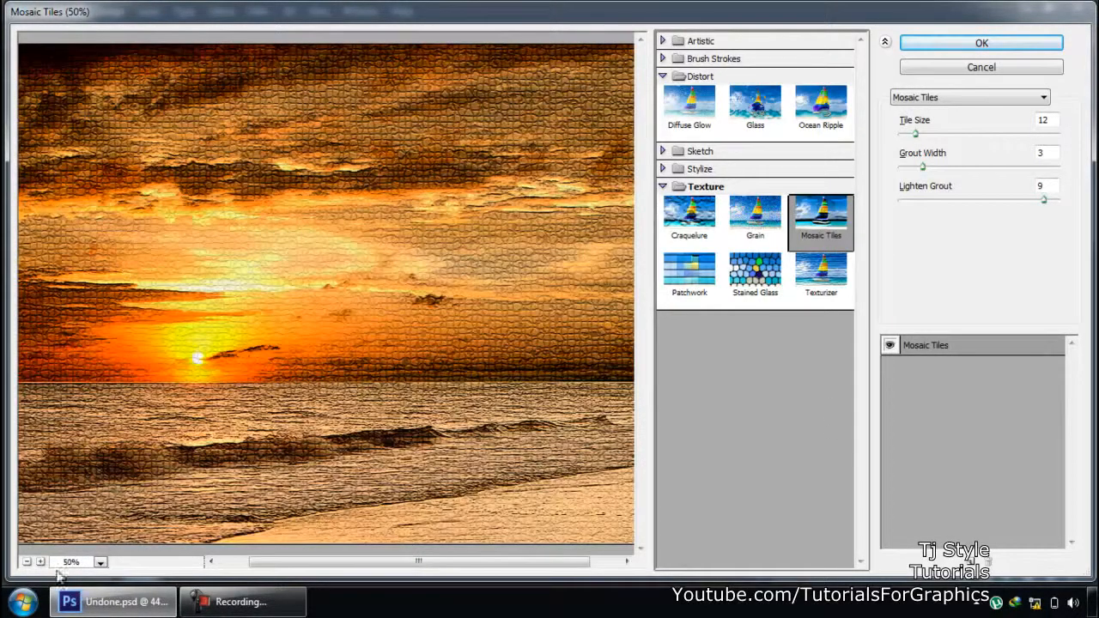
click(26, 561)
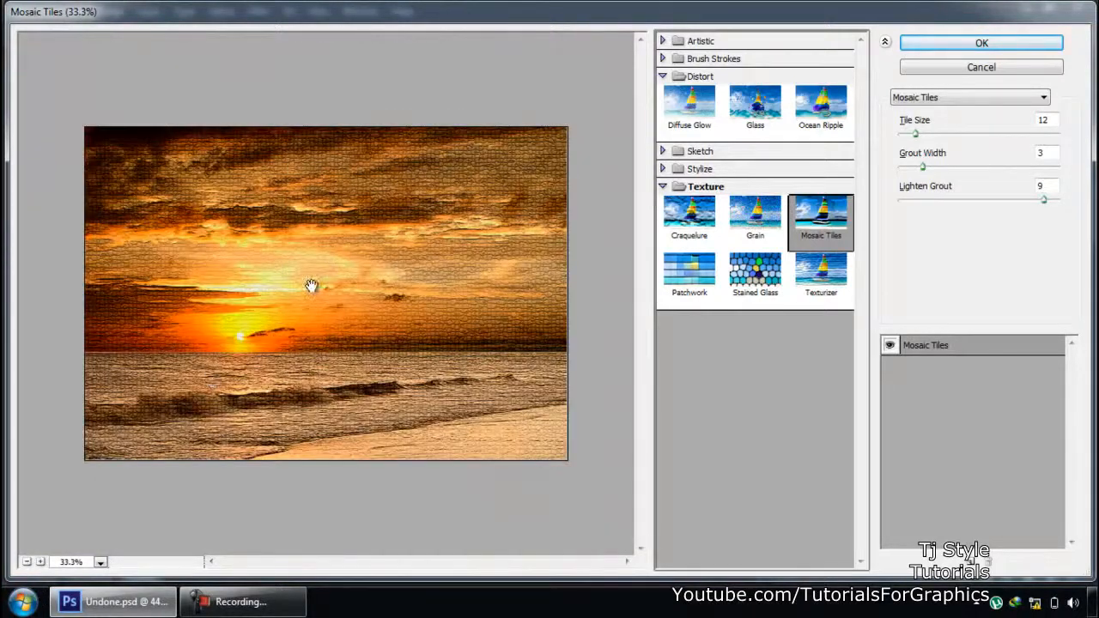
- Add a second effect layer above Mosaic Tiles and set it to the Craquelure texture
click(947, 345)
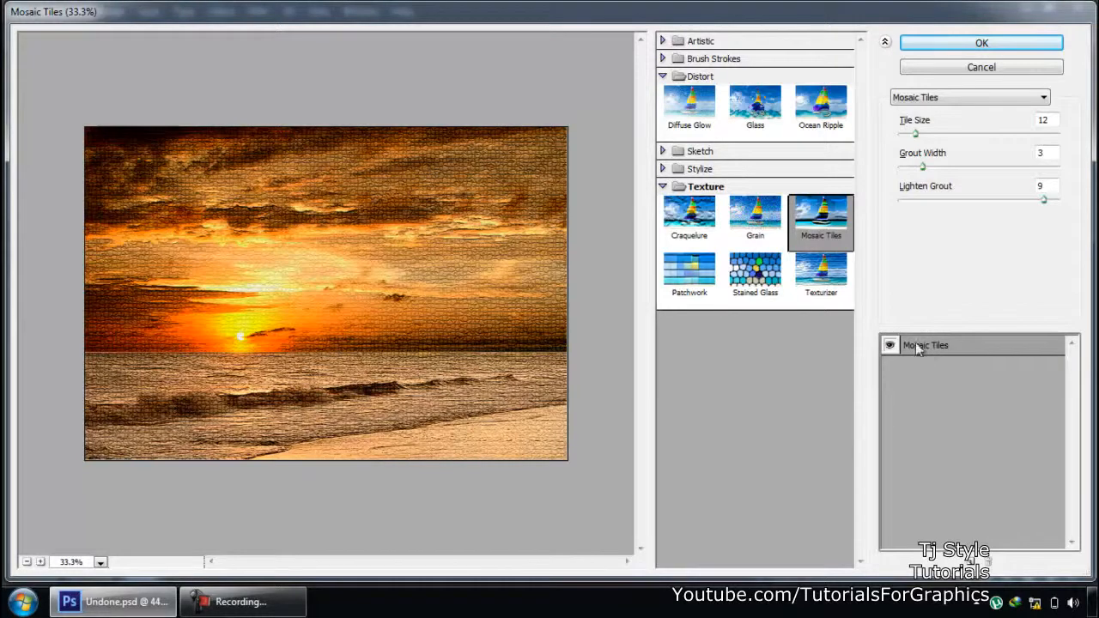
click(971, 563)
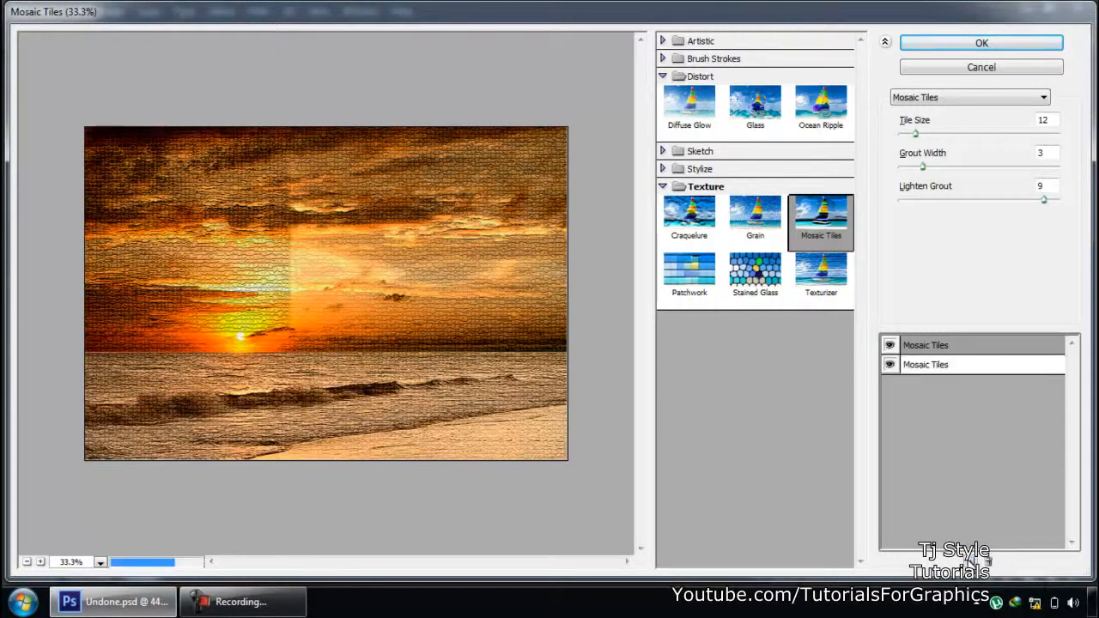
click(933, 366)
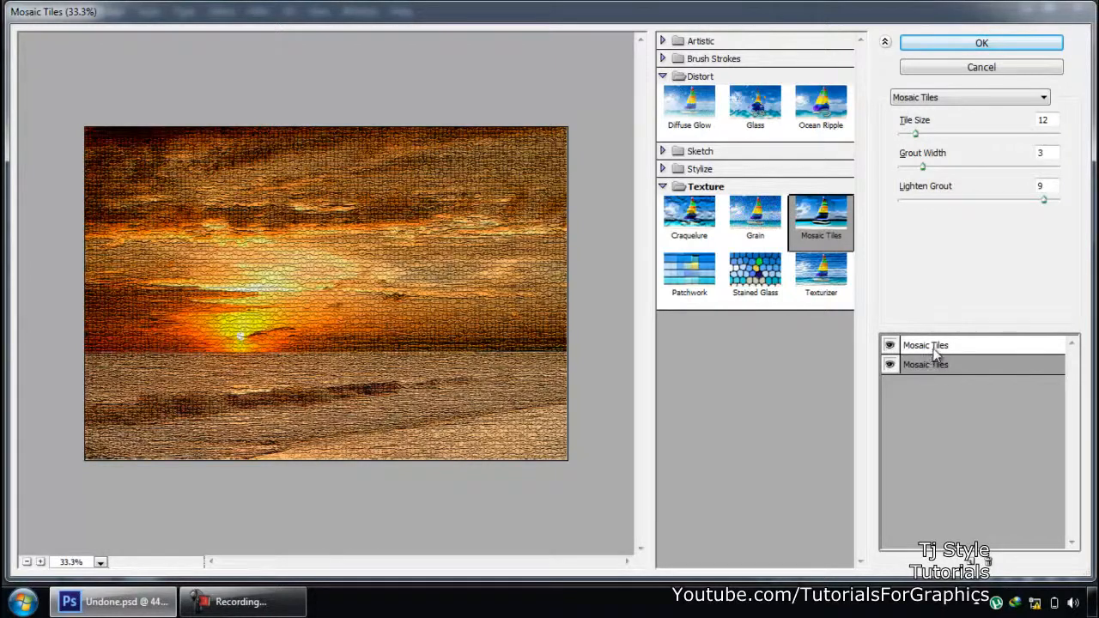
click(935, 350)
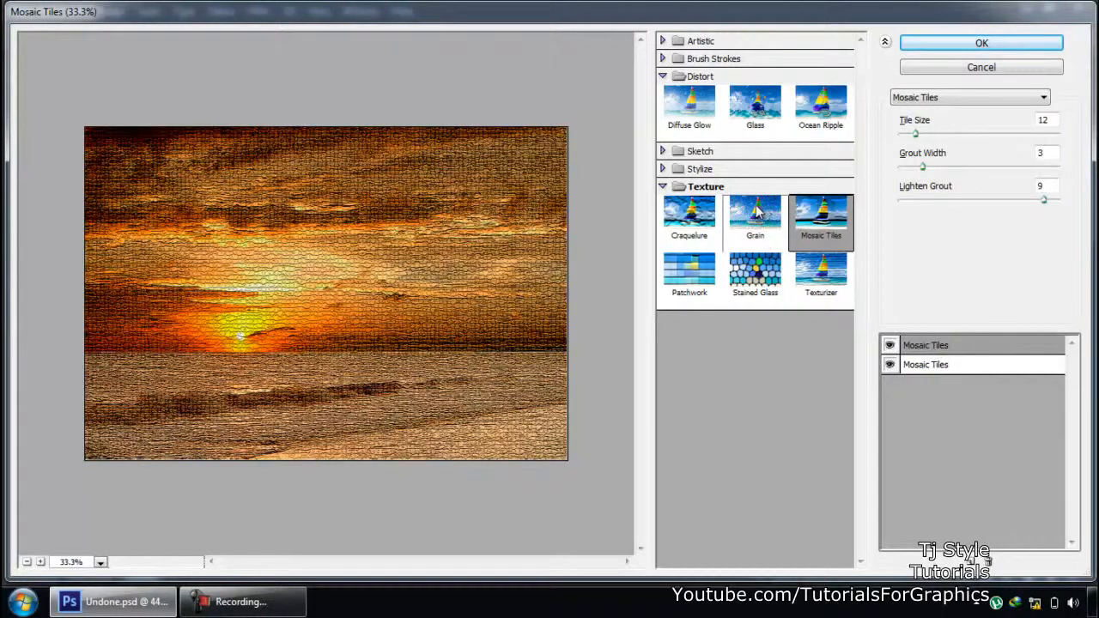
click(680, 222)
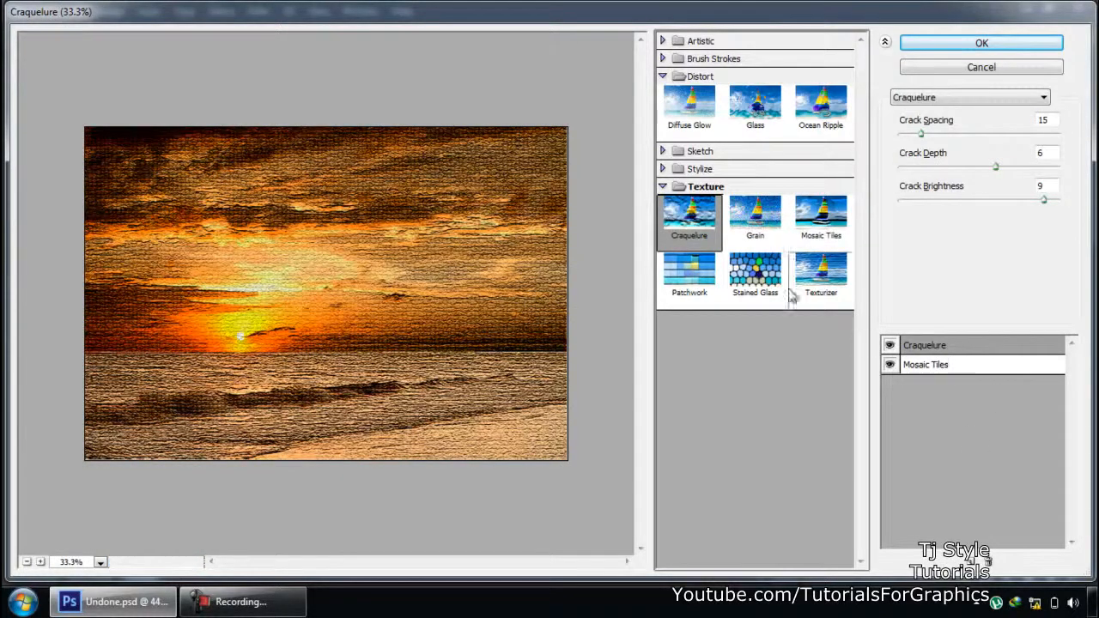
- Replace the Mosaic Tiles effect beneath Craquelure with the Halftone Pattern sketch filter and set its Size to 4
click(678, 169)
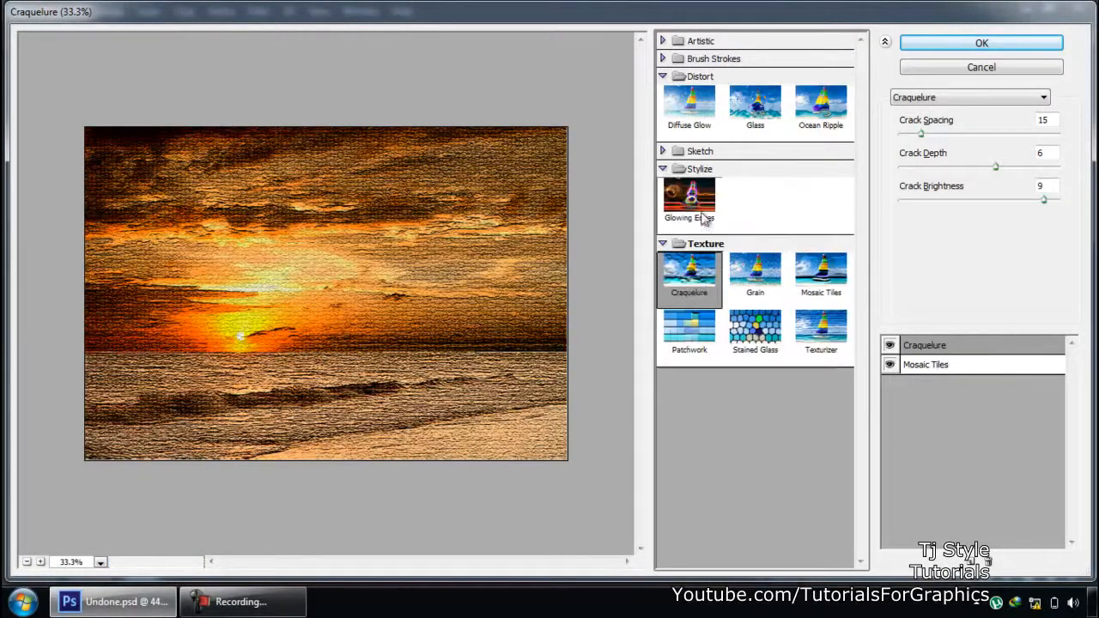
click(939, 367)
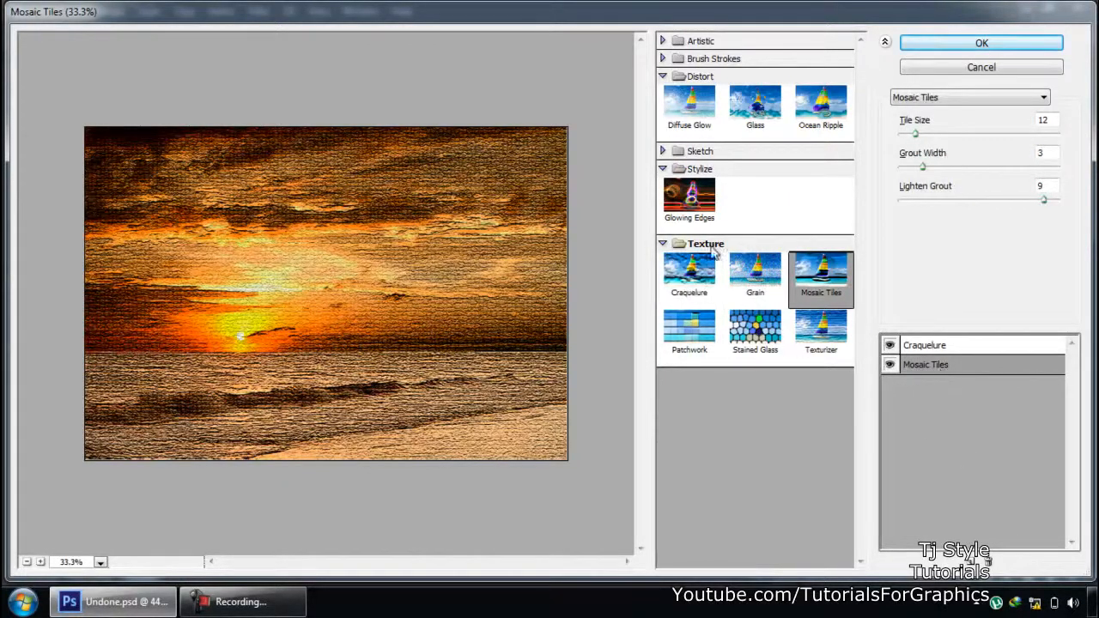
click(663, 153)
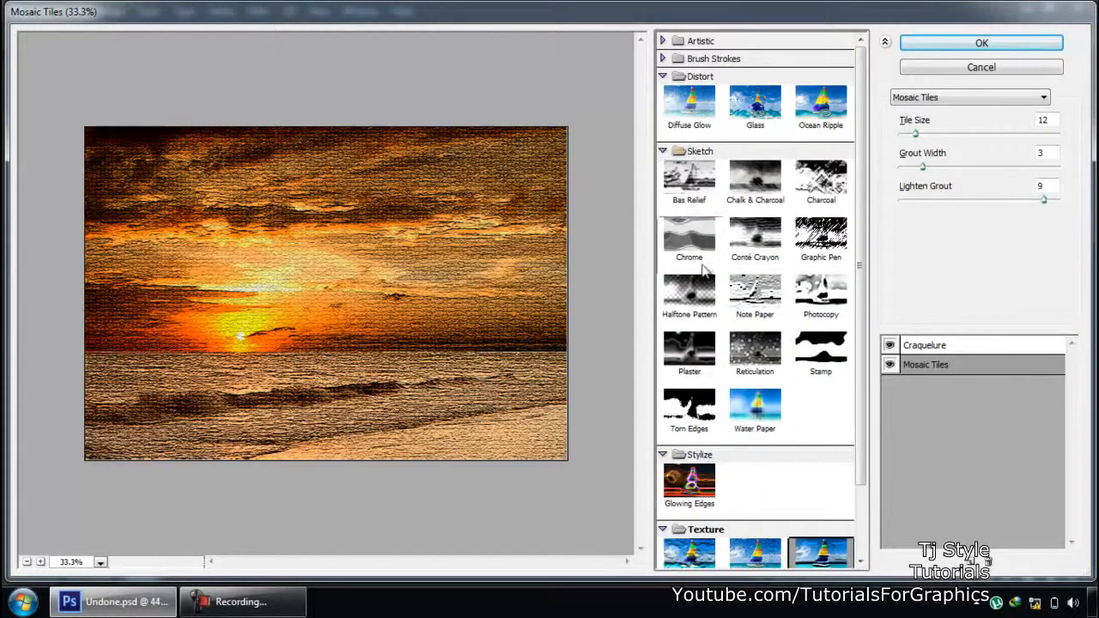
click(705, 304)
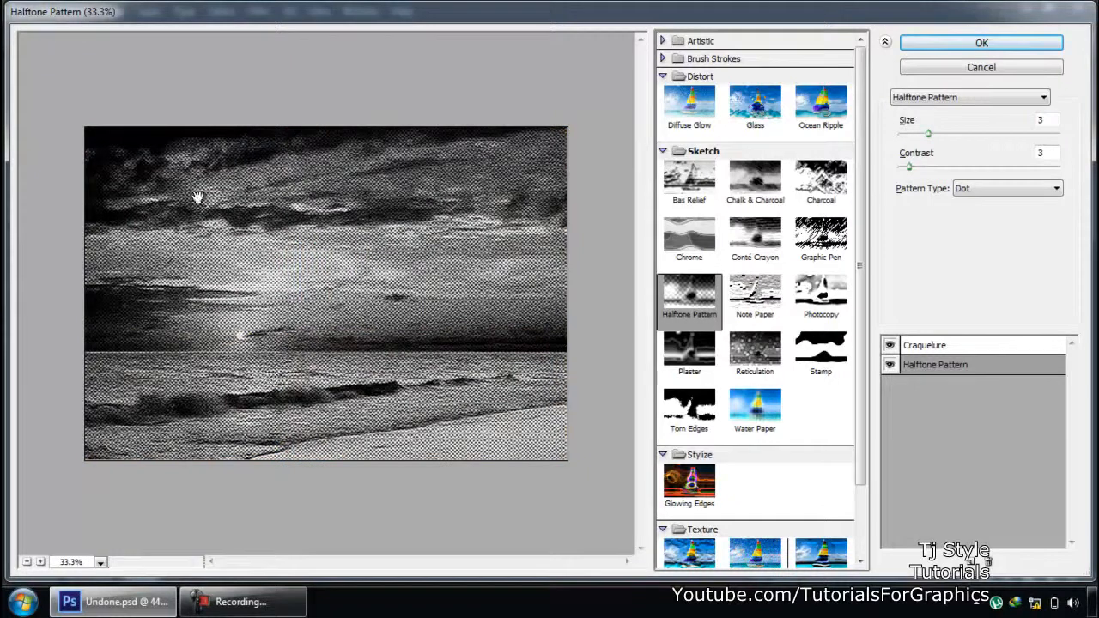
click(39, 564)
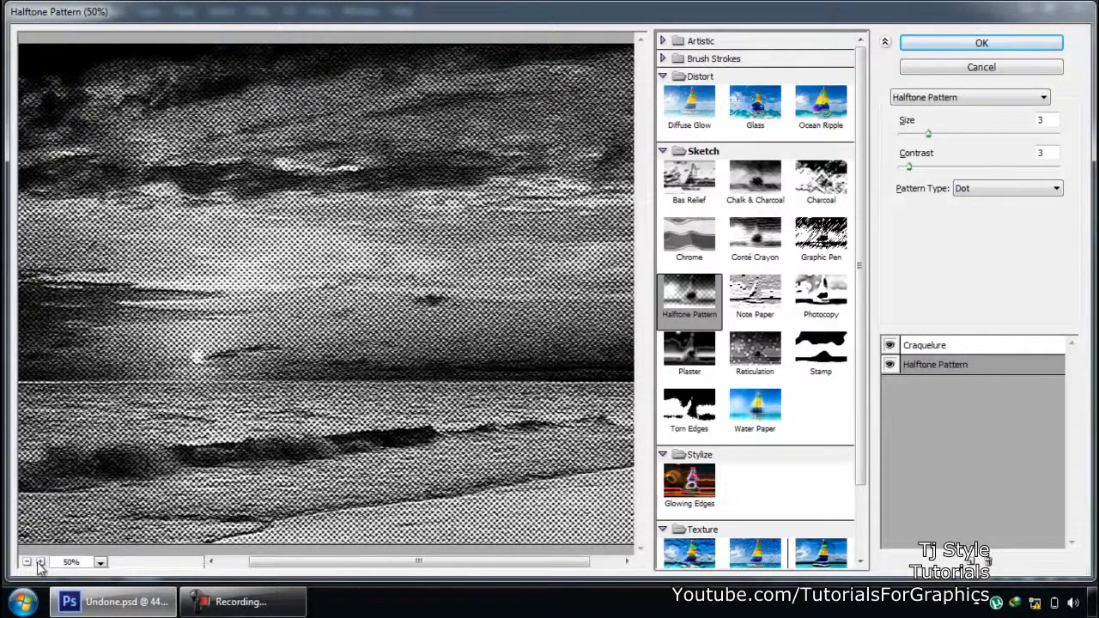
click(39, 562)
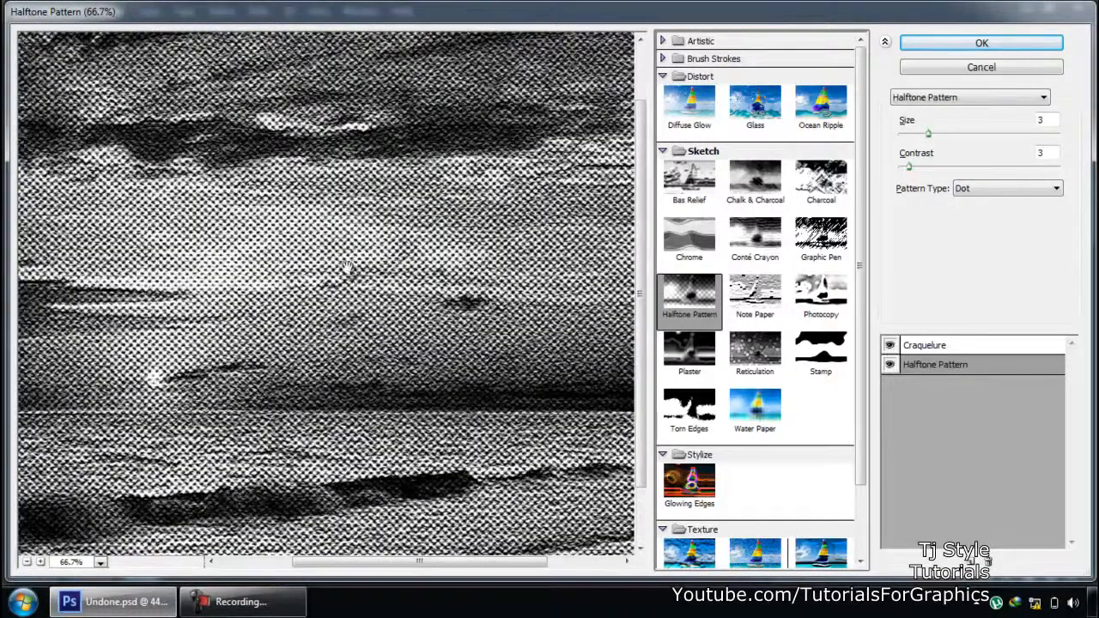
click(27, 562)
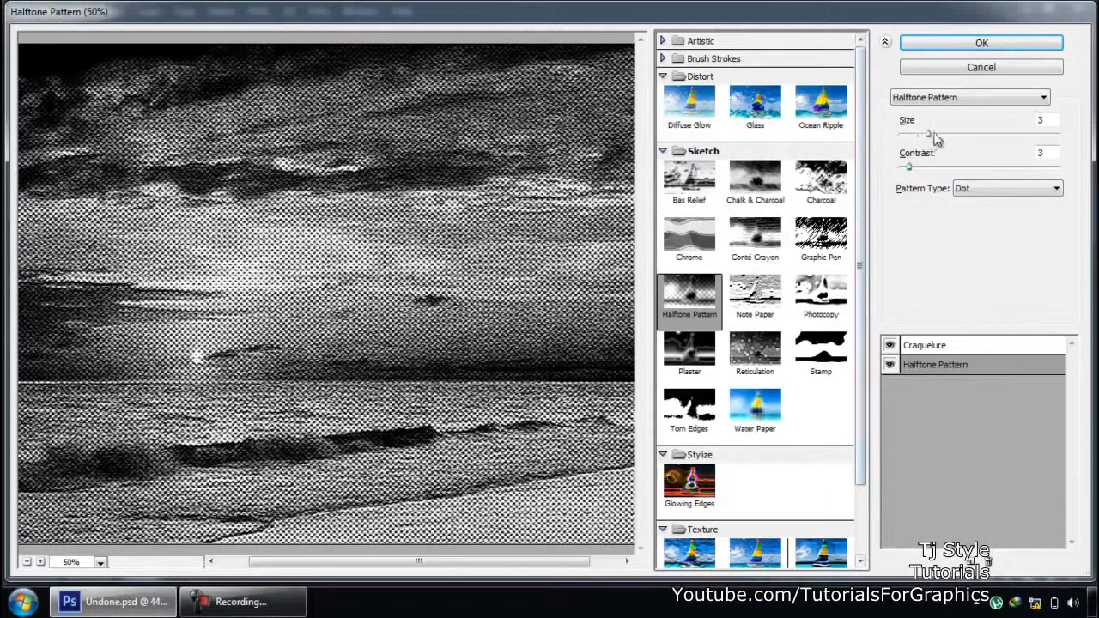
mouse_move(932, 139)
mouse_down()
mouse_move(994, 134)
mouse_move(940, 140)
mouse_up()
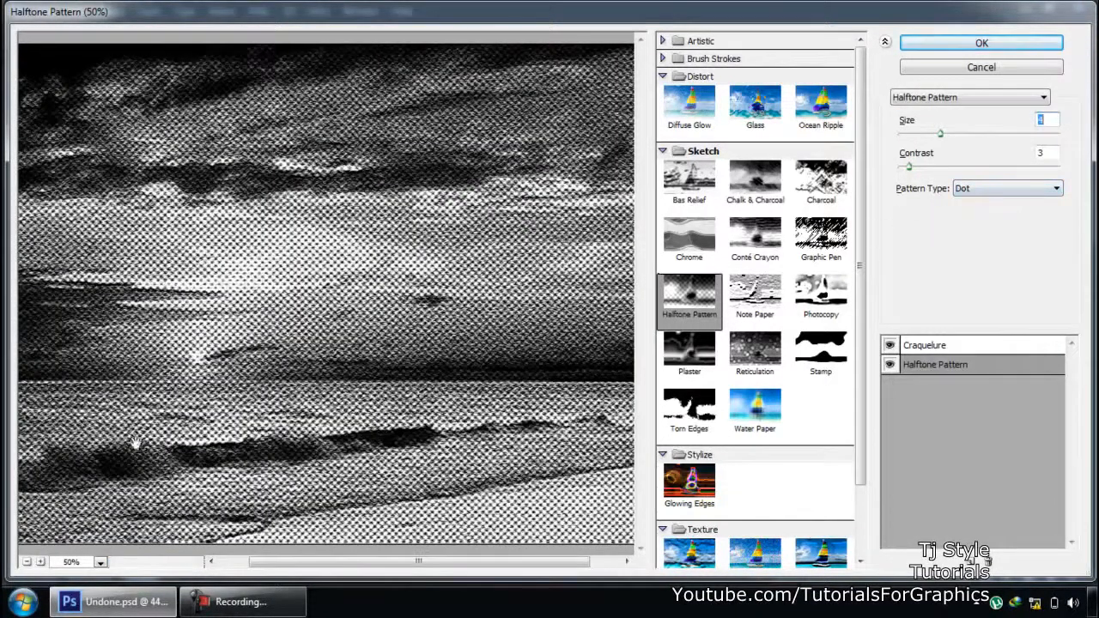
click(27, 561)
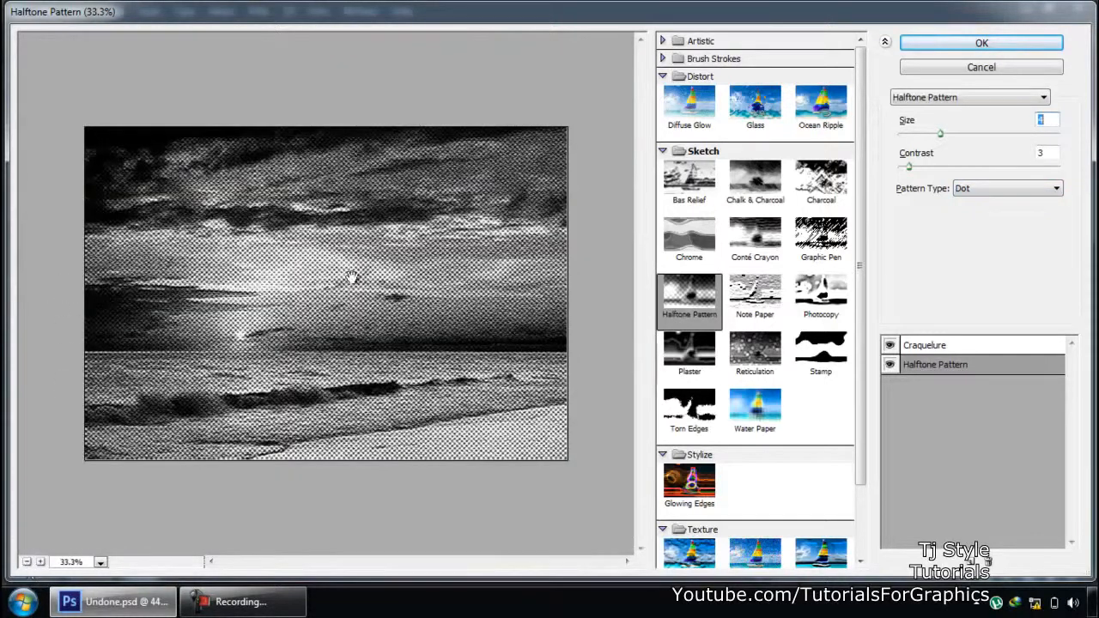
- Try the Circle and Line pattern types for Halftone Pattern, return to Dot, and cancel the Filter Gallery
click(1001, 189)
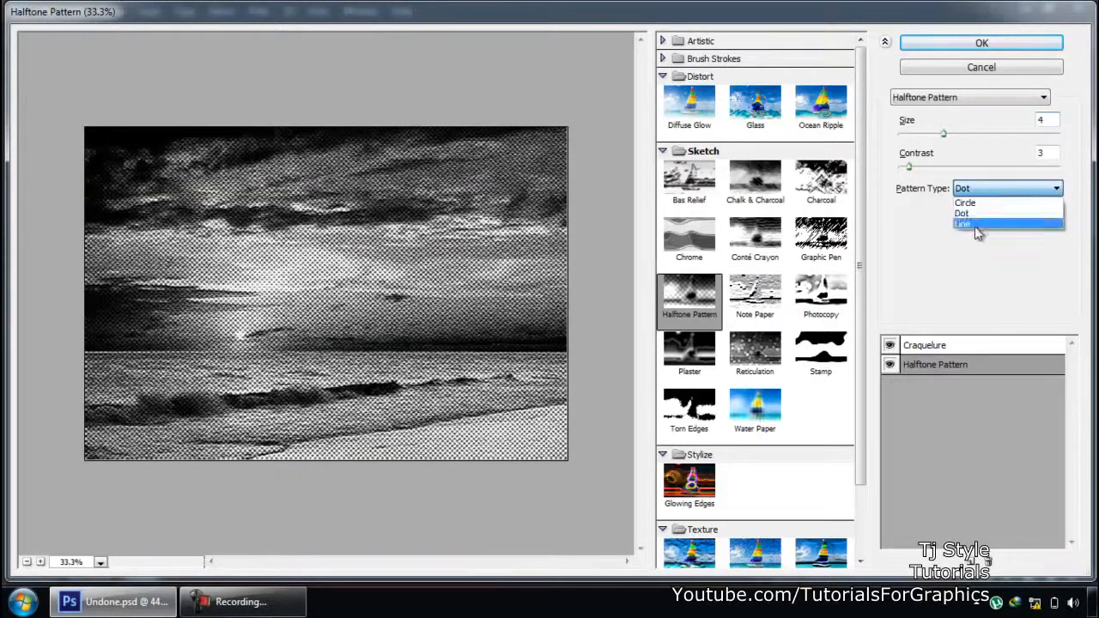
click(974, 202)
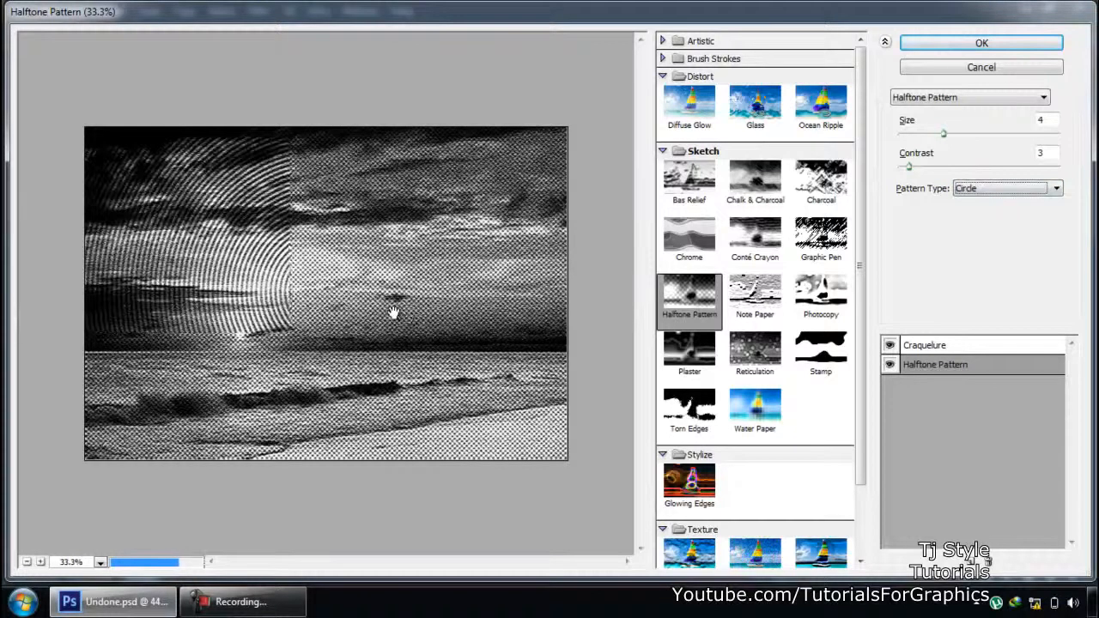
click(1022, 189)
click(963, 225)
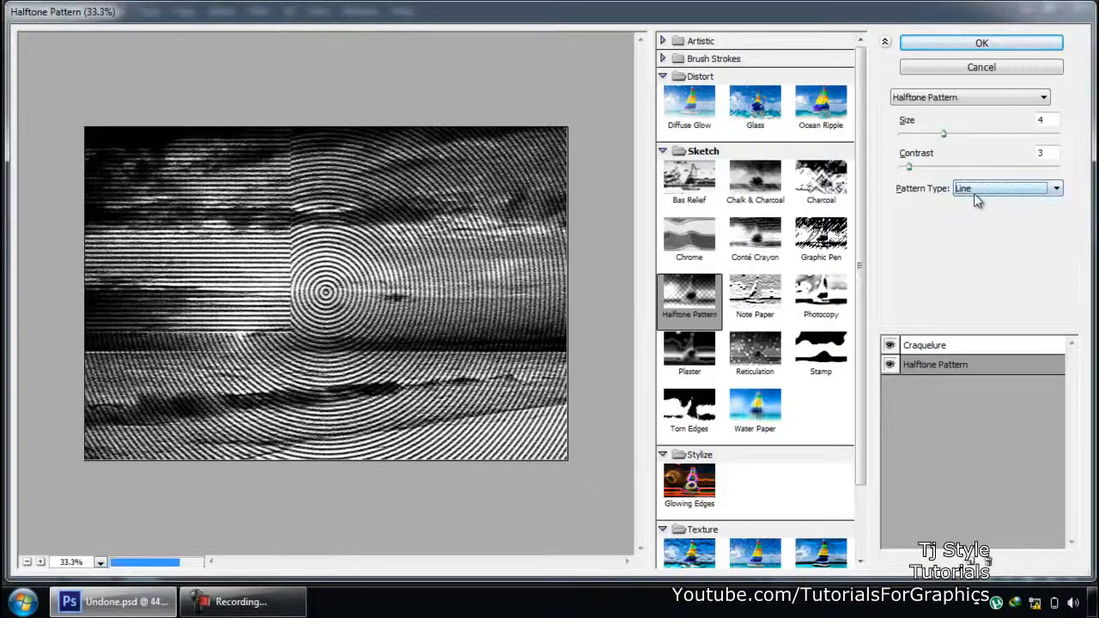
click(976, 192)
click(976, 214)
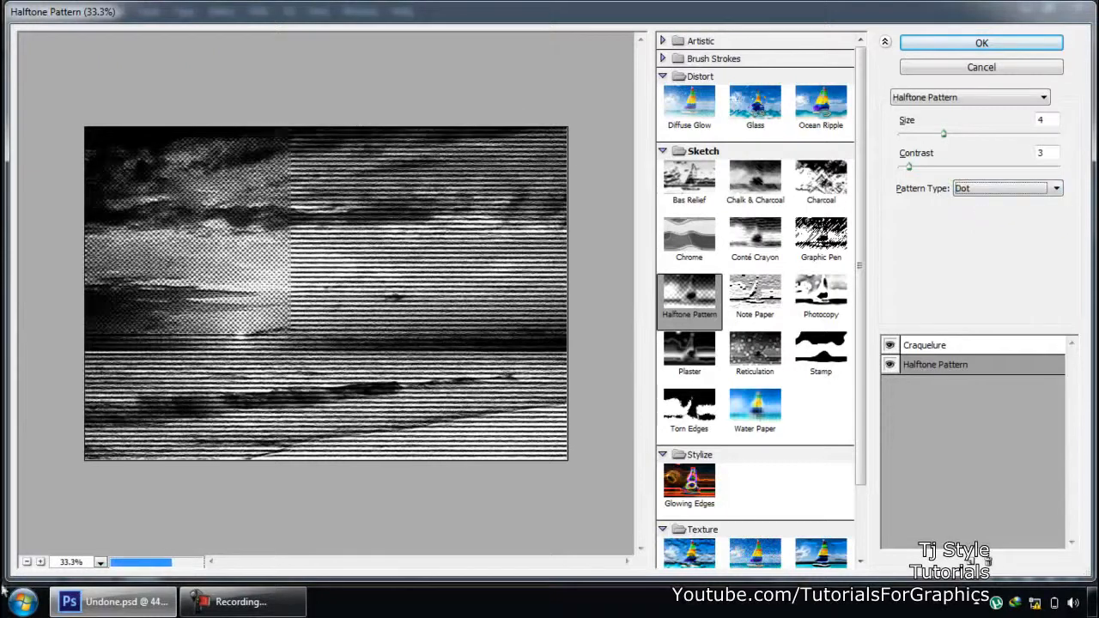
click(42, 561)
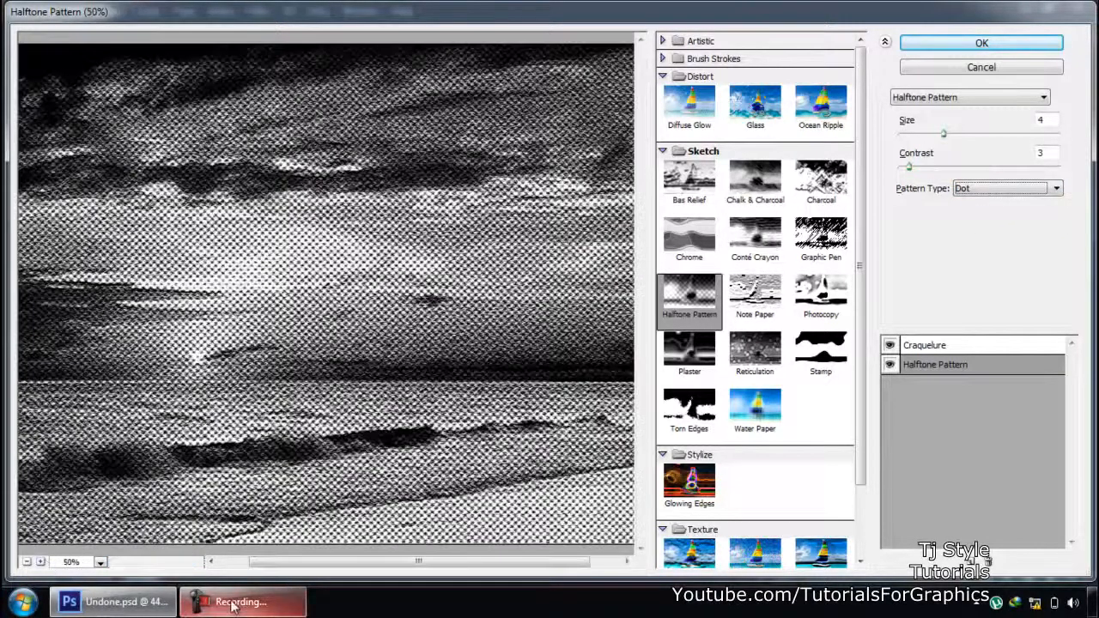
click(998, 68)
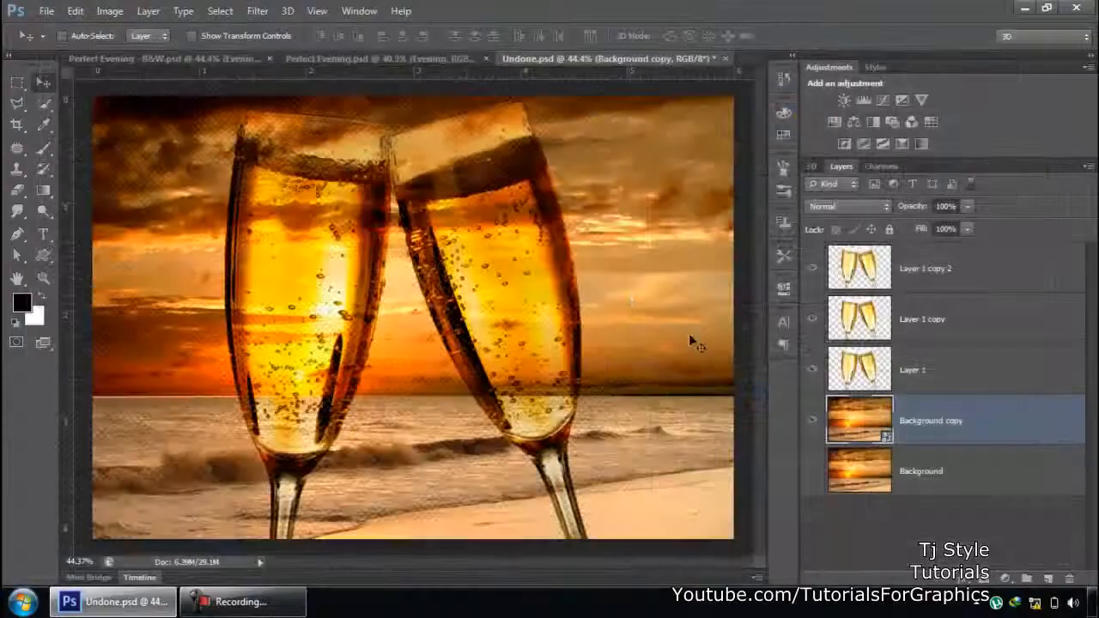
- Switch to Perfect Evening - B&W.psd and hide every layer except Layer 0
click(194, 57)
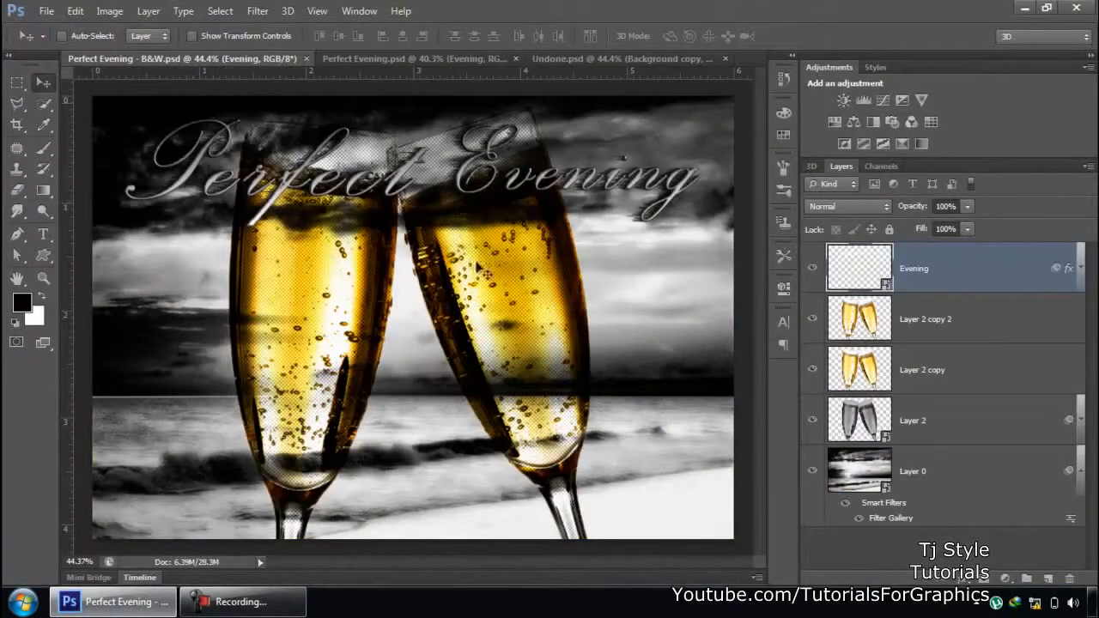
click(813, 471)
click(813, 471)
alt+click(813, 472)
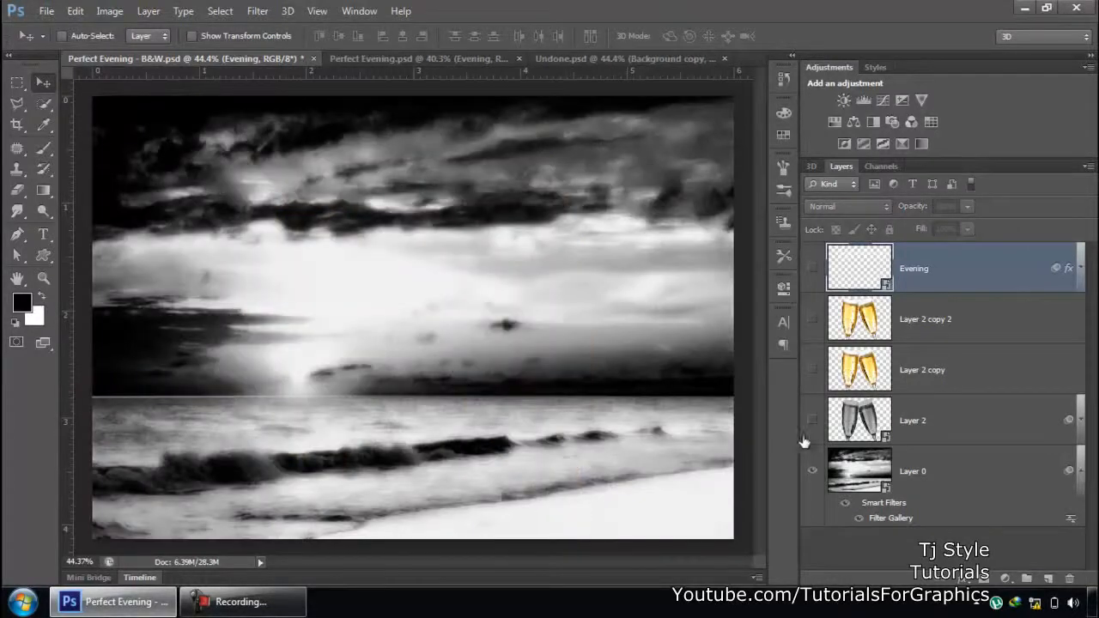
click(289, 612)
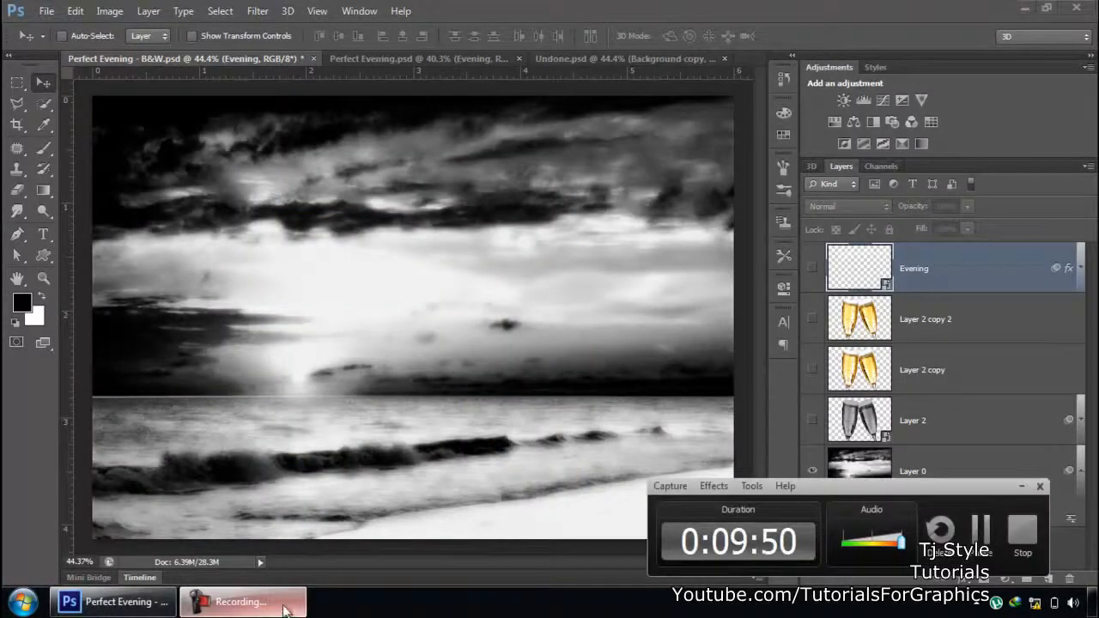
click(286, 609)
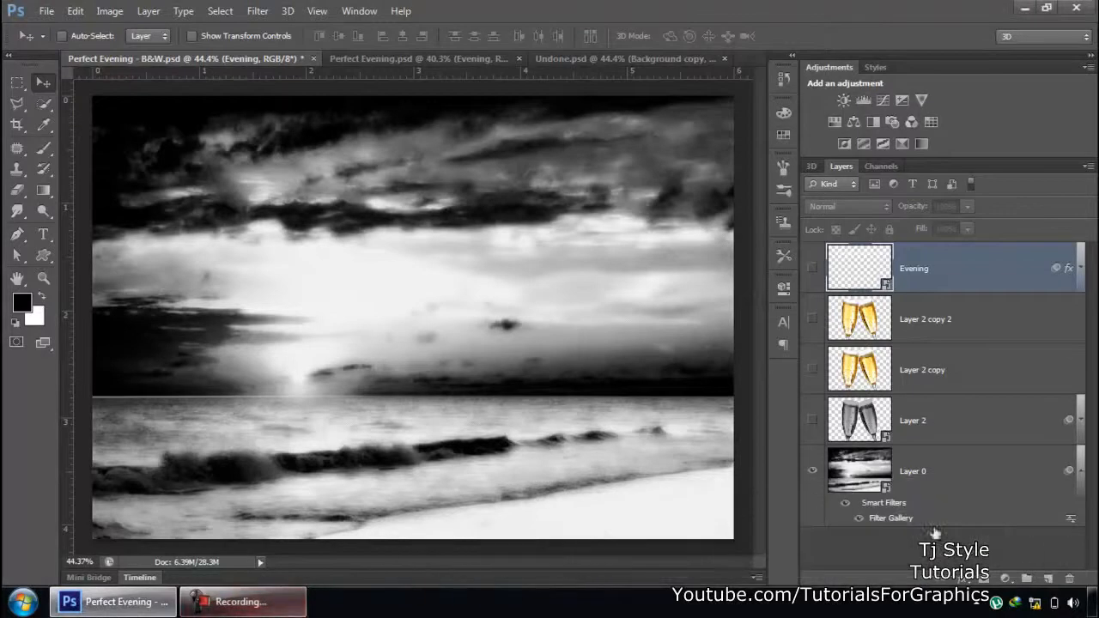
- Reopen Layer 0's Filter Gallery smart filter, try a larger Halftone Pattern size, and confirm it with Size back at 1
click(928, 468)
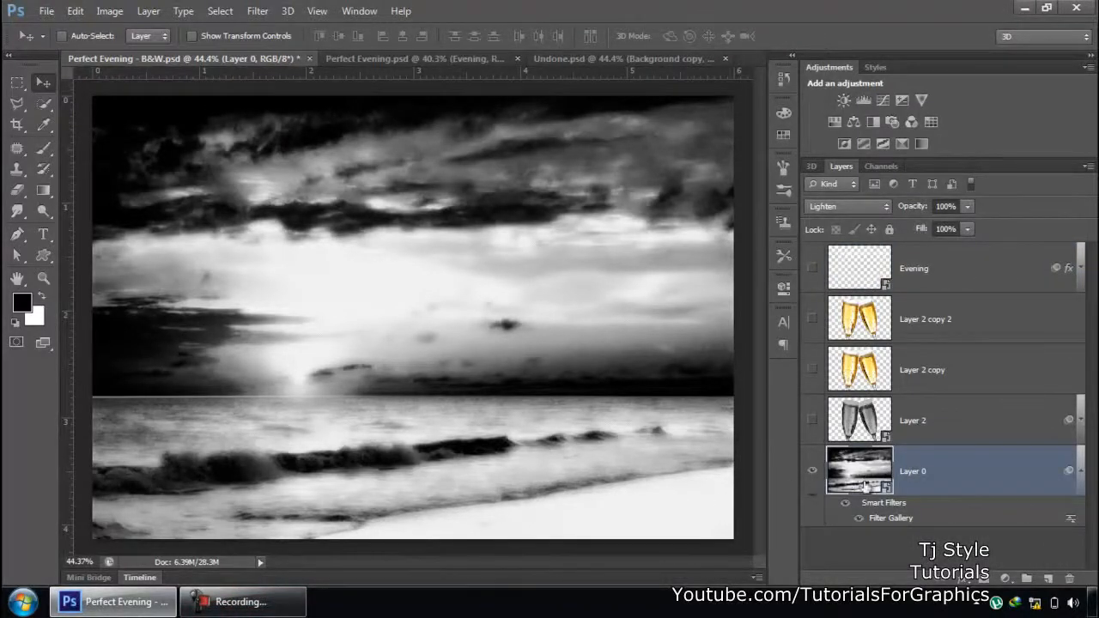
double_click(889, 521)
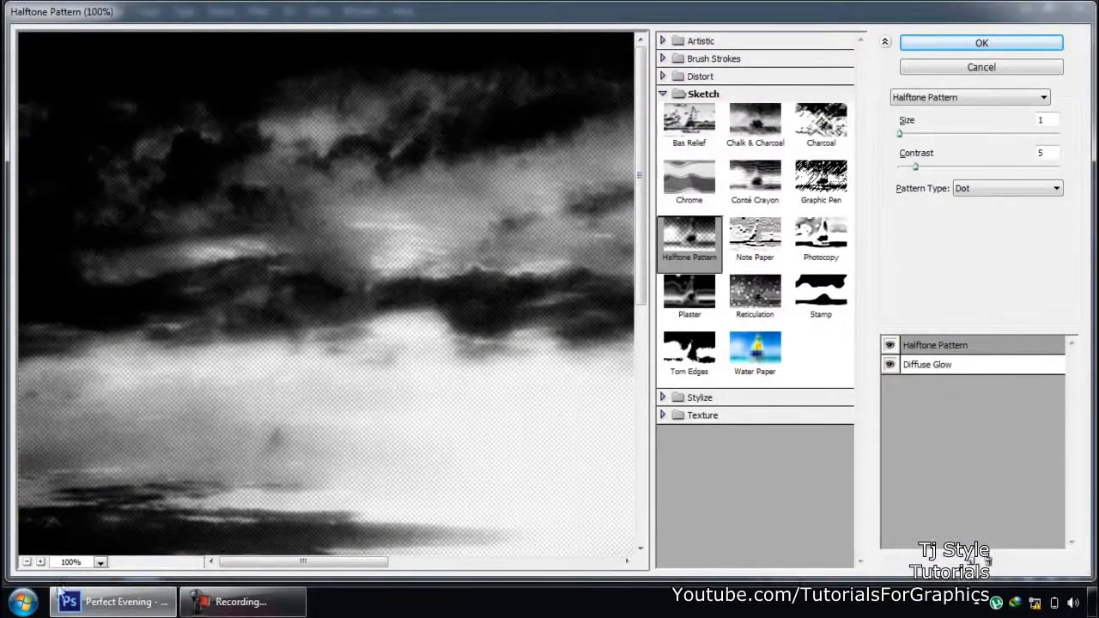
click(27, 561)
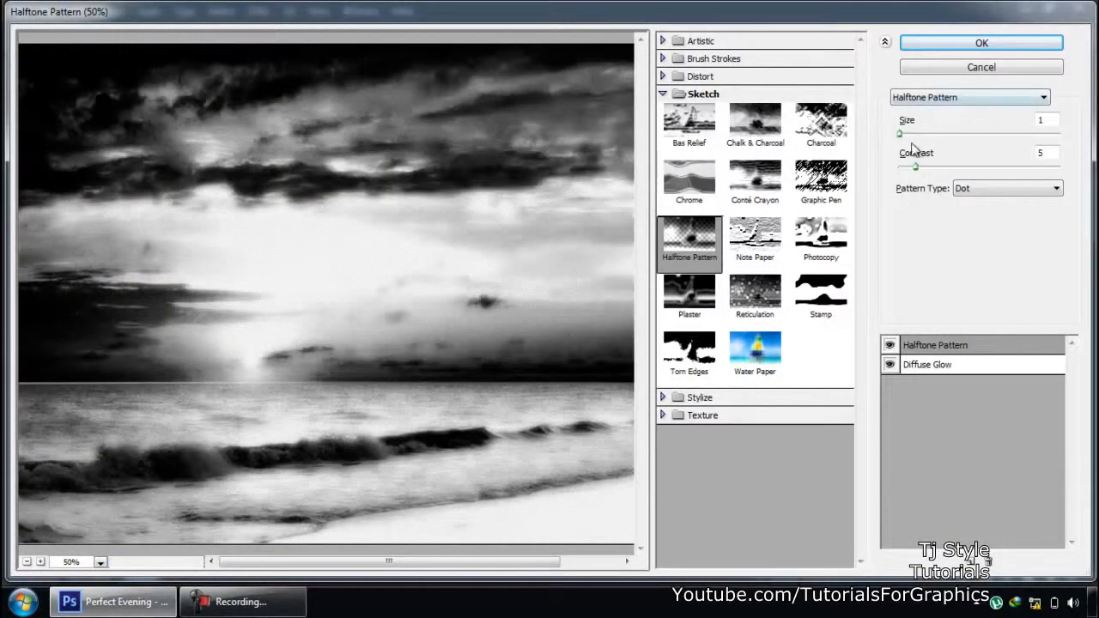
mouse_move(900, 133)
mouse_down()
mouse_move(977, 137)
mouse_move(919, 135)
mouse_up()
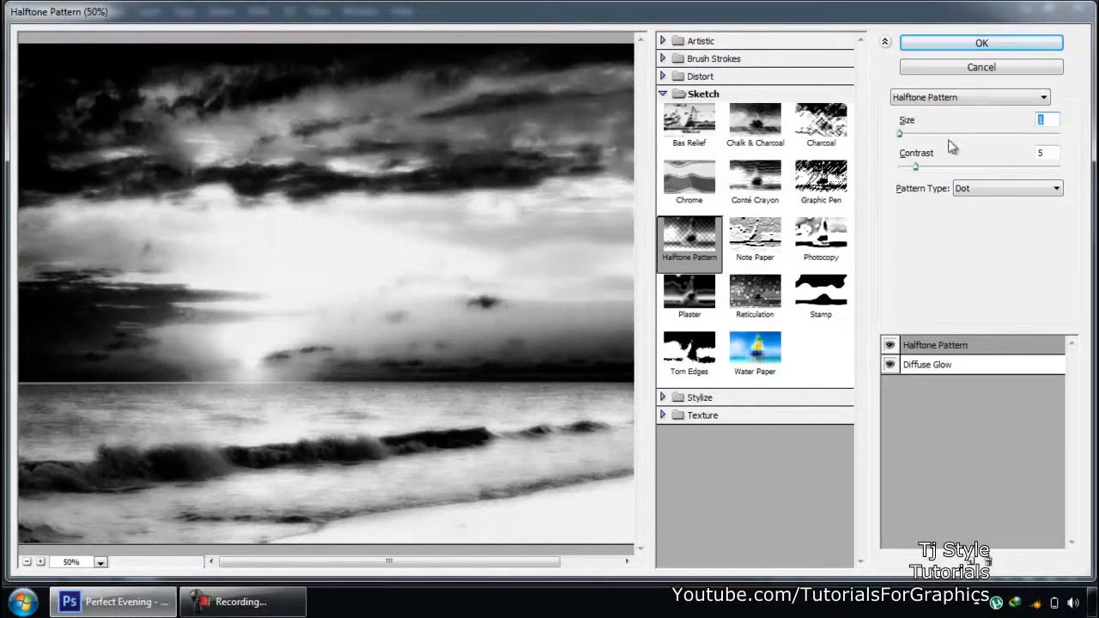
click(982, 43)
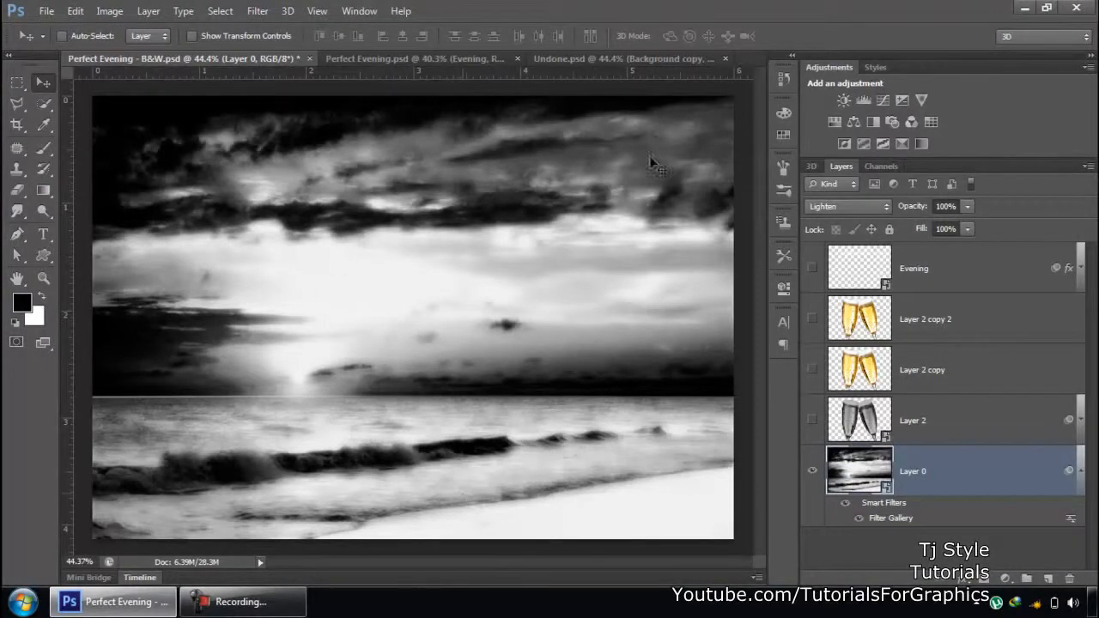
- In Undone.psd, show only the Background copy layer and reopen the last-used Filter Gallery effects on it
click(568, 59)
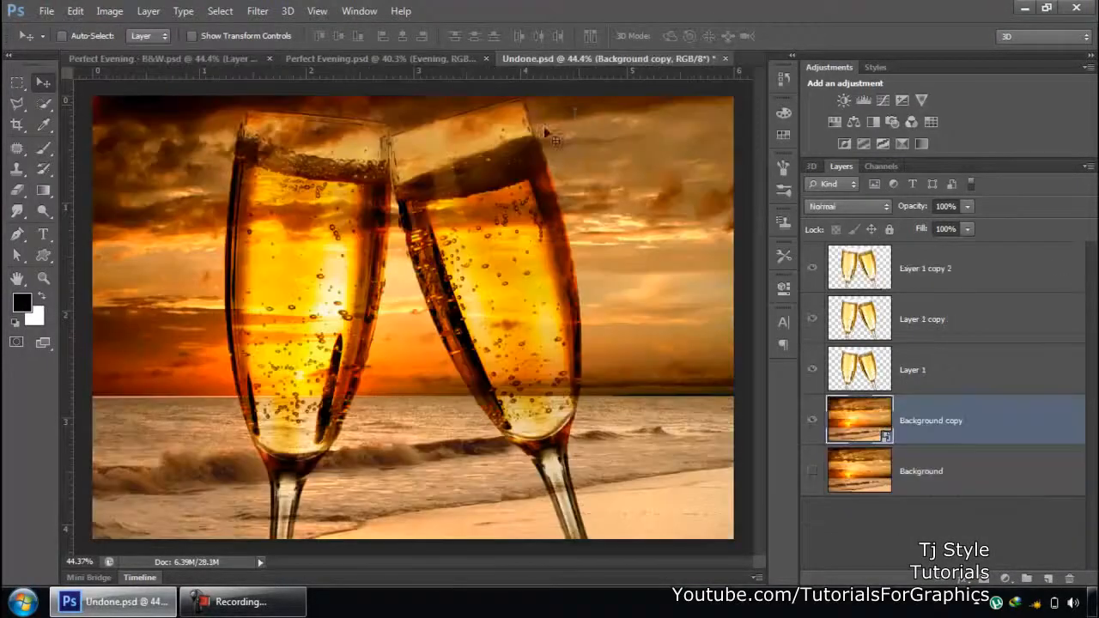
alt+click(813, 420)
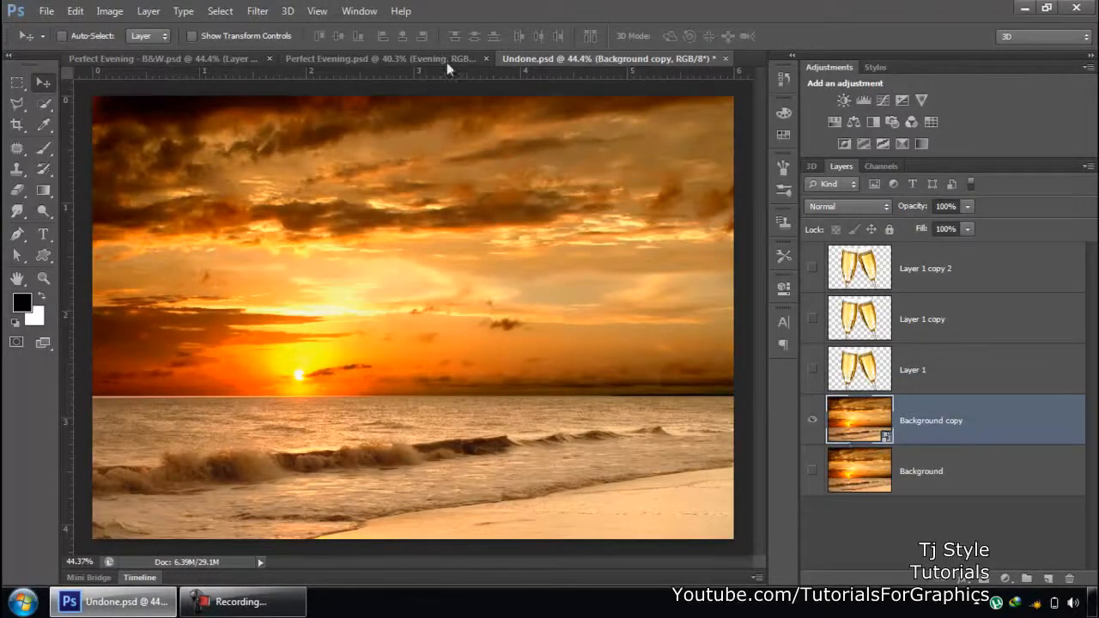
click(257, 11)
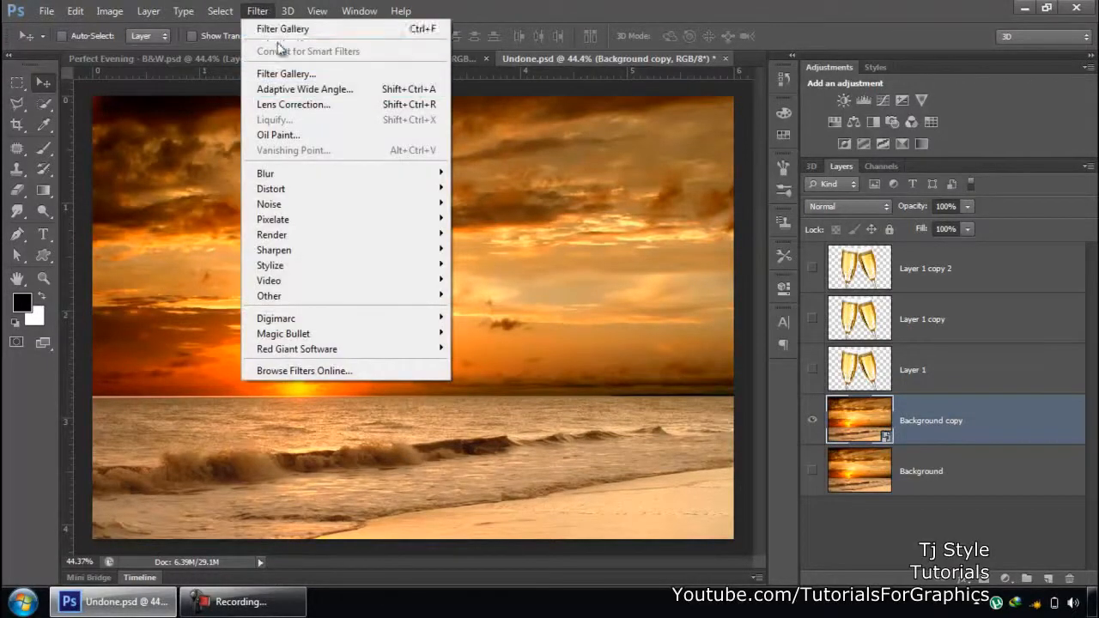
click(285, 29)
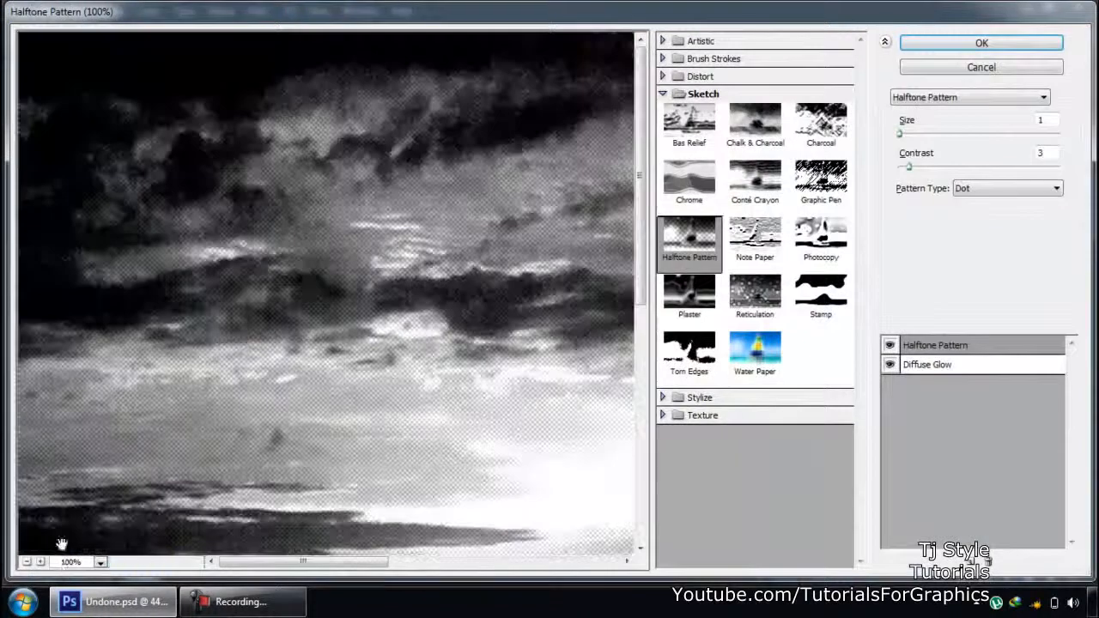
click(26, 561)
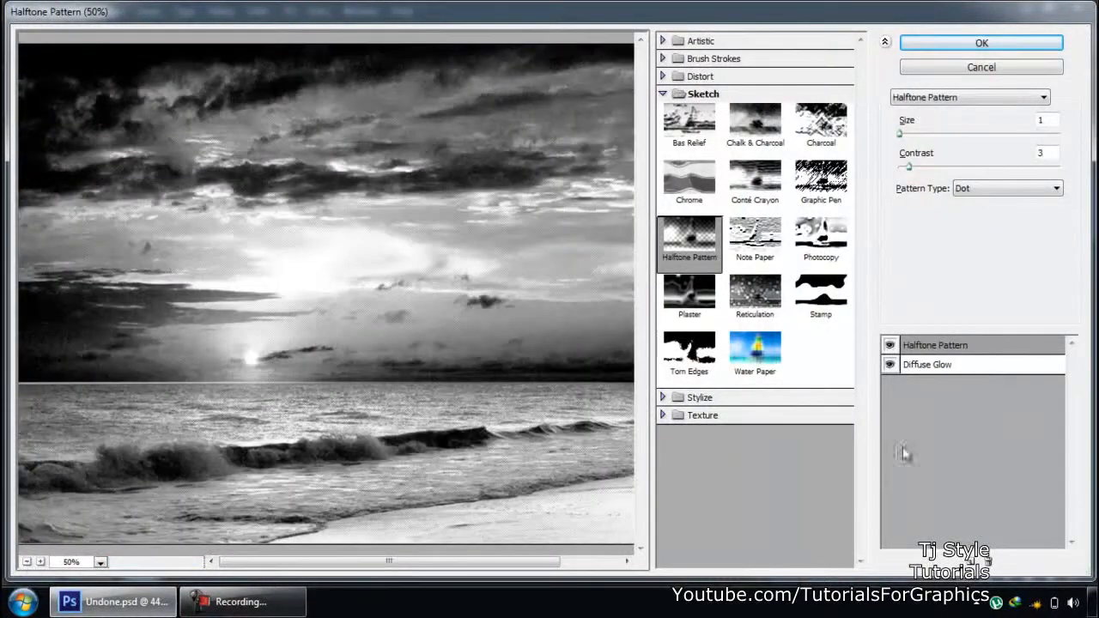
- Set the Glow Amount of the Diffuse Glow effect to 9
click(945, 369)
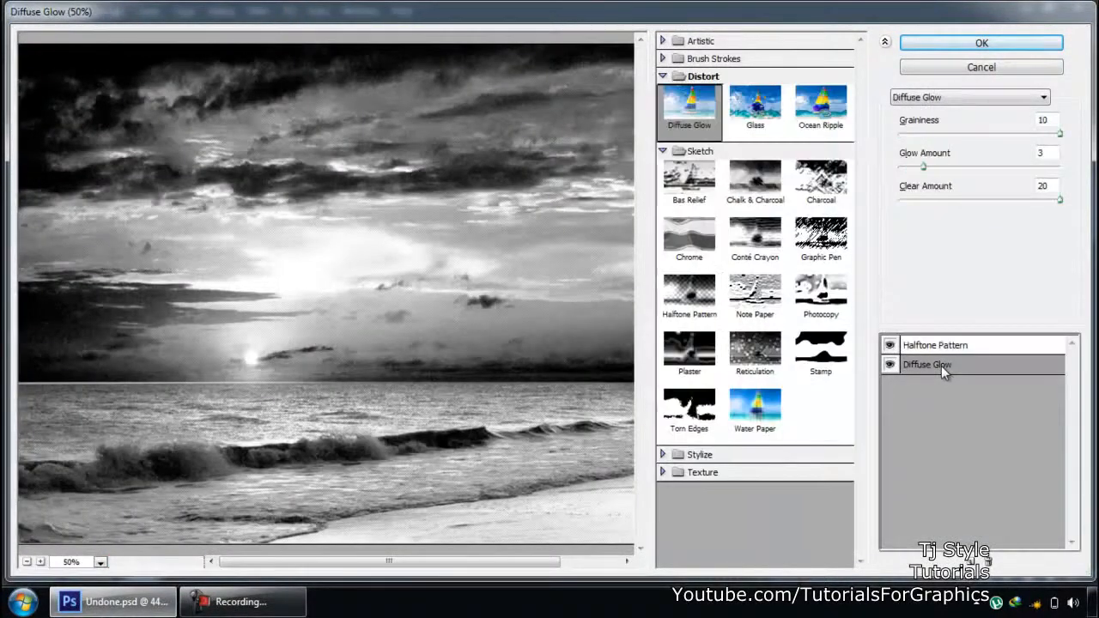
click(27, 561)
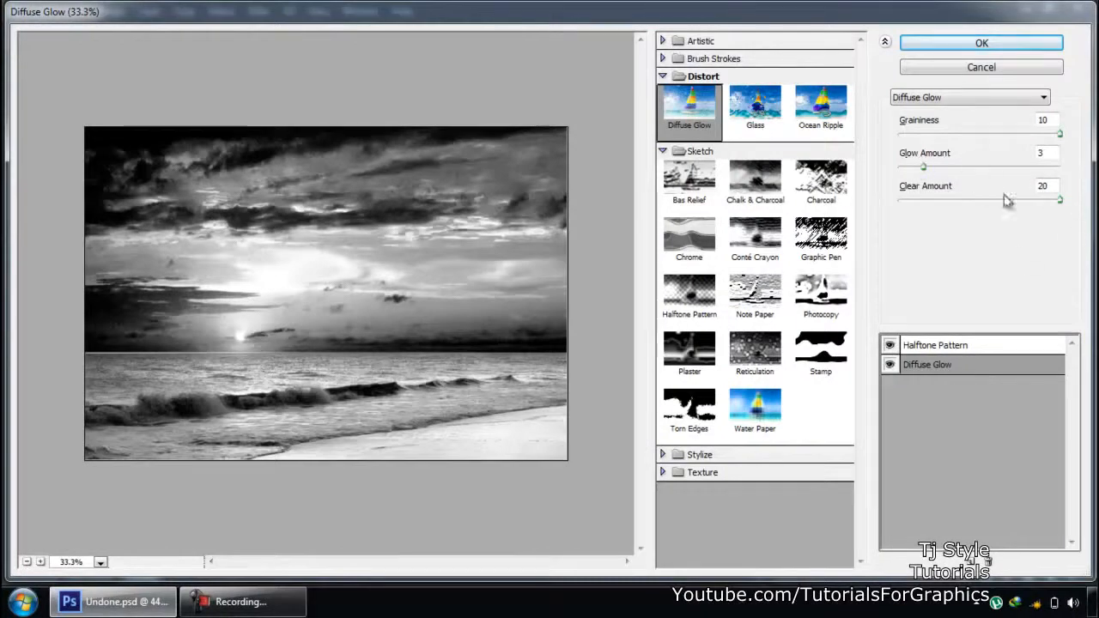
drag(924, 168, 973, 170)
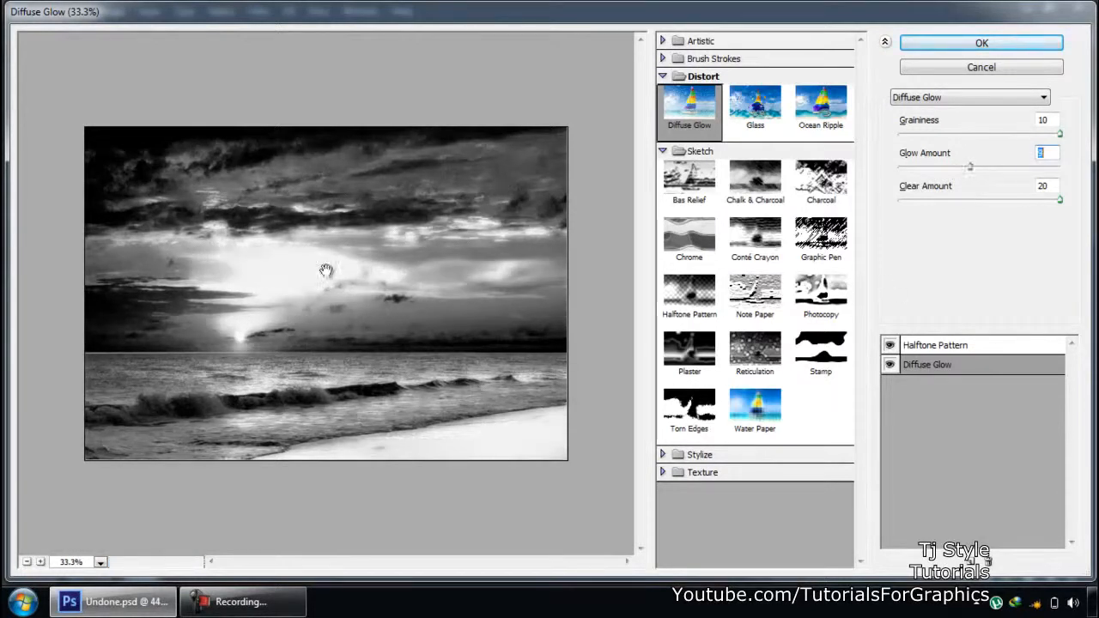
- Set the Halftone Pattern effect's Contrast to 19 and apply the Filter Gallery to the Background copy layer
click(944, 347)
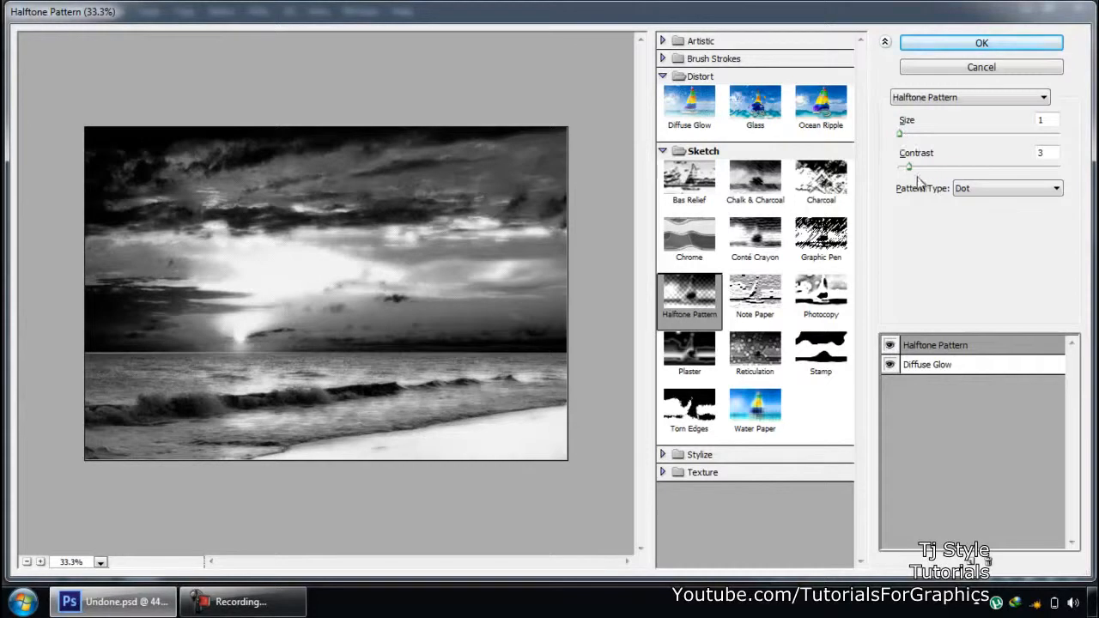
drag(911, 170, 962, 170)
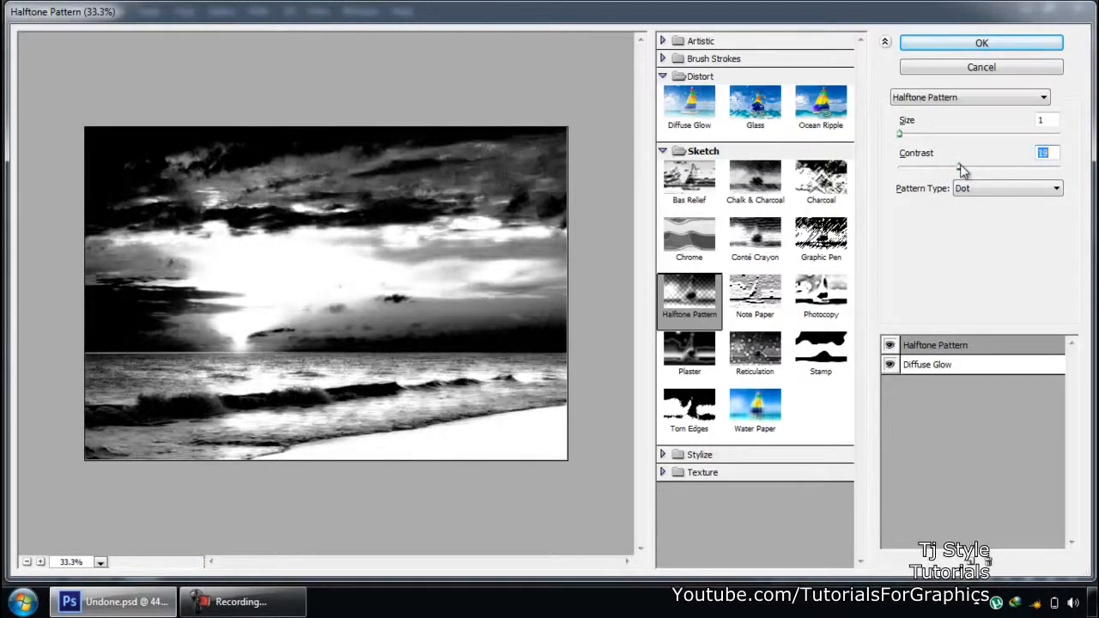
click(981, 43)
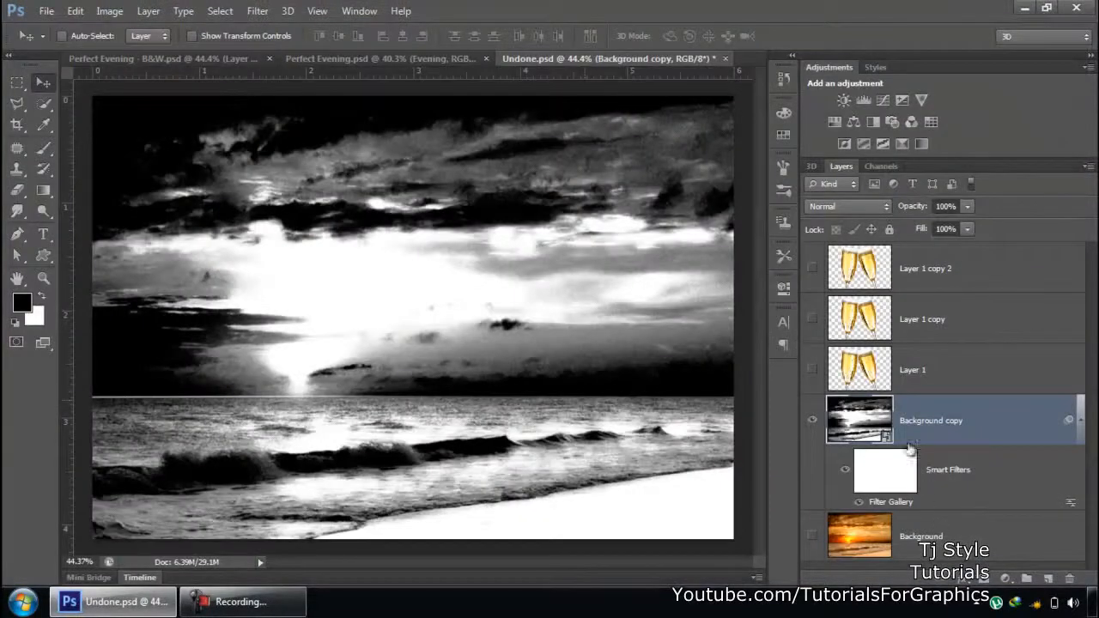
click(225, 603)
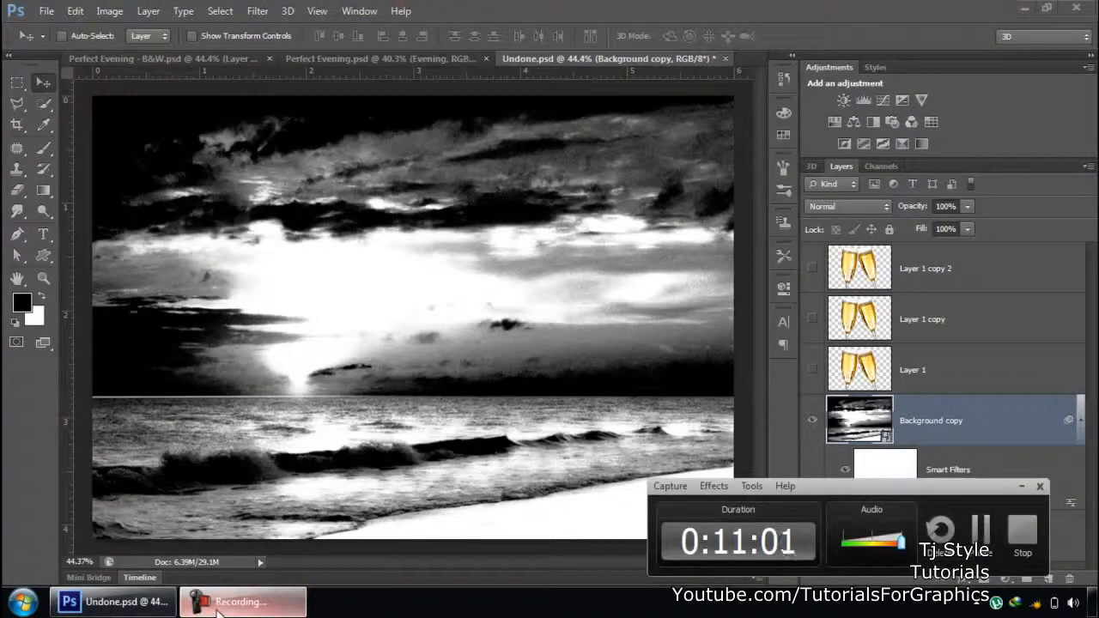
click(218, 605)
- Try three small black brush strokes on Background copy's Smart Filters mask and undo them
click(911, 486)
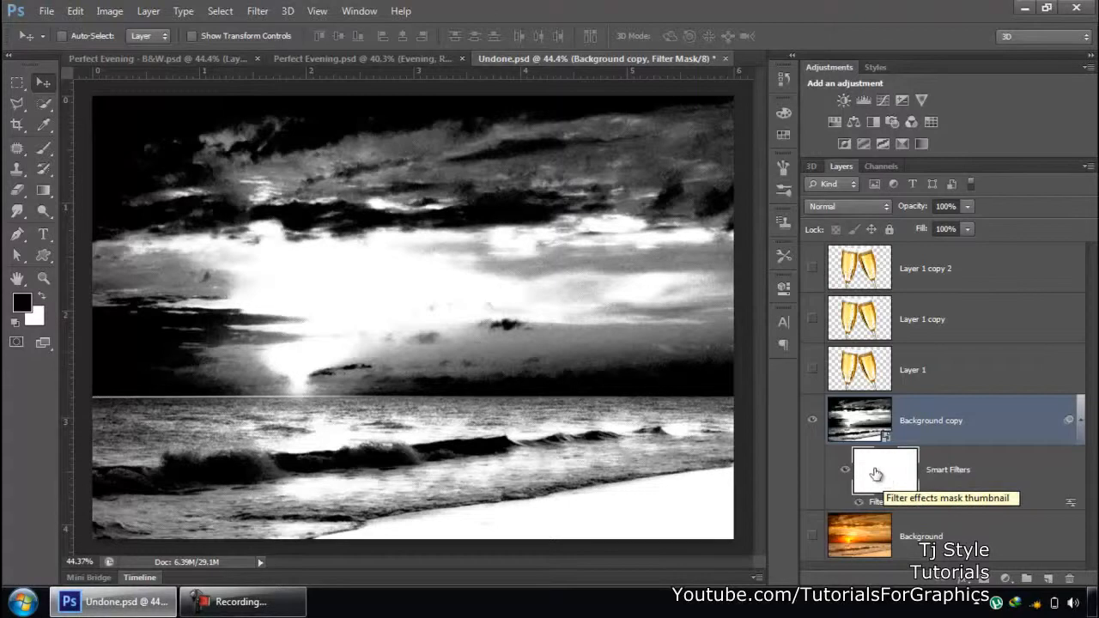
key(b)
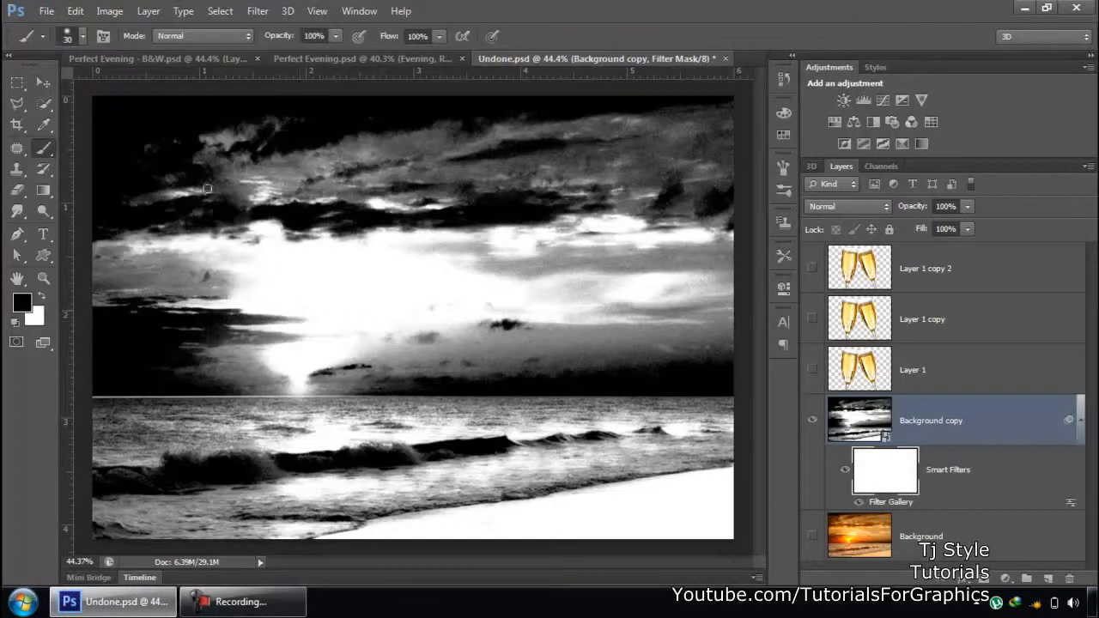
drag(208, 189, 571, 446)
drag(532, 188, 189, 481)
drag(385, 188, 367, 448)
key(ctrl+alt+z)
key(ctrl+alt+z)
key(ctrl+alt+z)
- Enlarge the brush to 461, try black strokes across the sky and down the image on the filter mask, and undo them
scroll(181, 227, down, 2)
drag(167, 261, 237, 280)
mouse_move(144, 255)
mouse_down()
mouse_move(246, 233)
mouse_move(687, 233)
mouse_up()
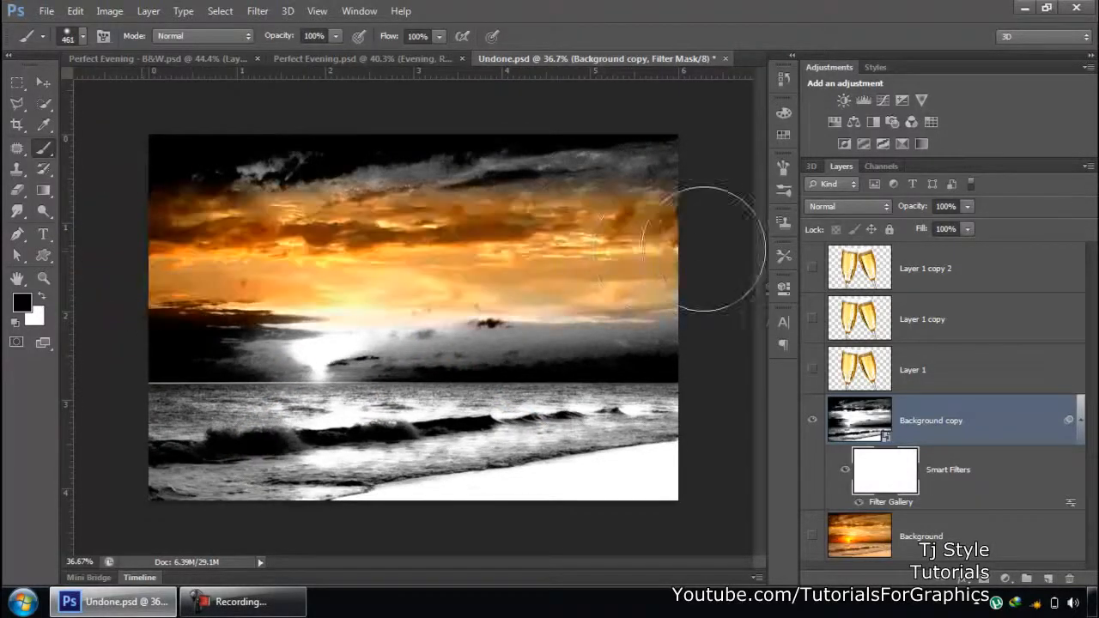
drag(245, 152, 209, 520)
key(ctrl+alt+z)
key(ctrl+alt+z)
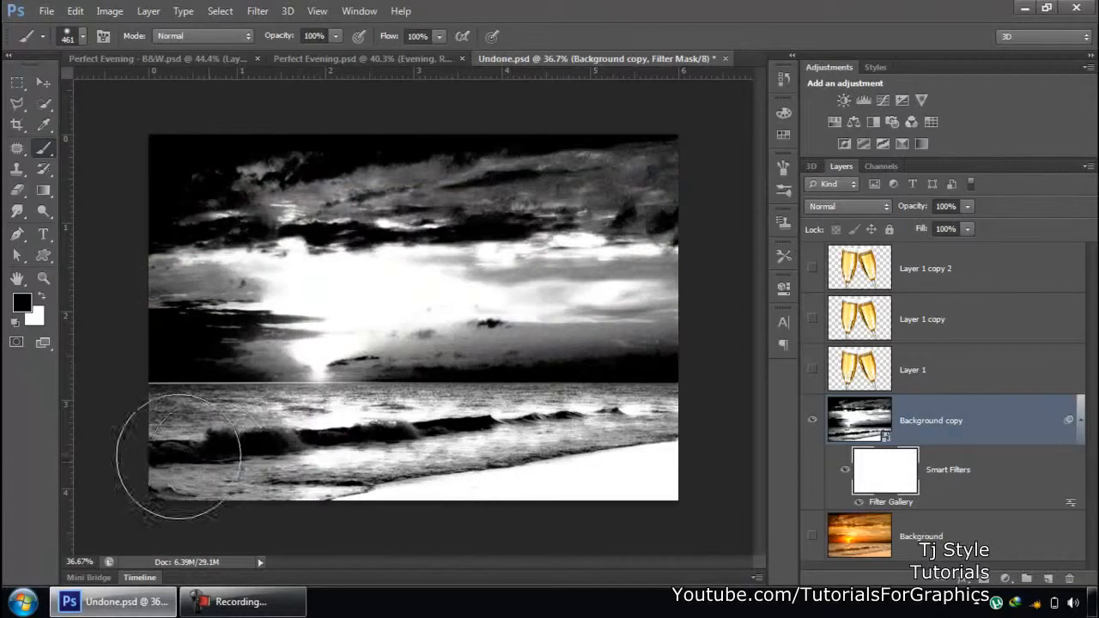
- Paint black on the filter mask over the sun and lower sky, and undo the last few strokes
scroll(441, 522, up, 1)
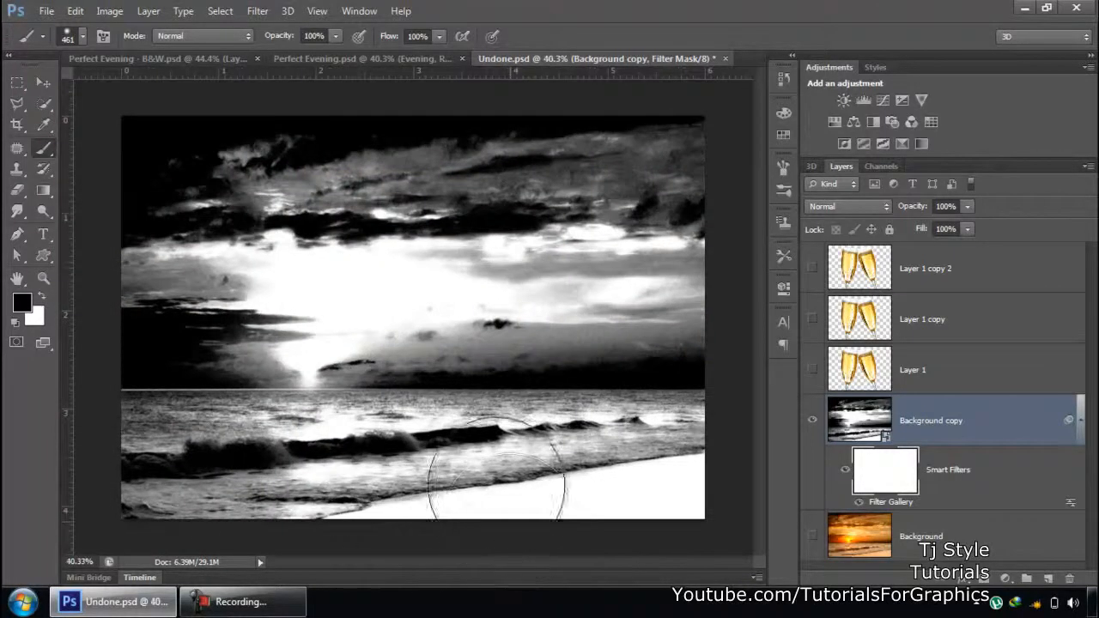
mouse_move(323, 322)
mouse_down()
mouse_move(433, 333)
mouse_move(574, 315)
mouse_move(451, 303)
mouse_move(354, 313)
mouse_move(507, 318)
mouse_move(295, 311)
mouse_move(270, 322)
mouse_move(289, 345)
mouse_move(601, 308)
mouse_move(614, 297)
mouse_move(667, 304)
mouse_move(427, 269)
mouse_move(346, 300)
mouse_up()
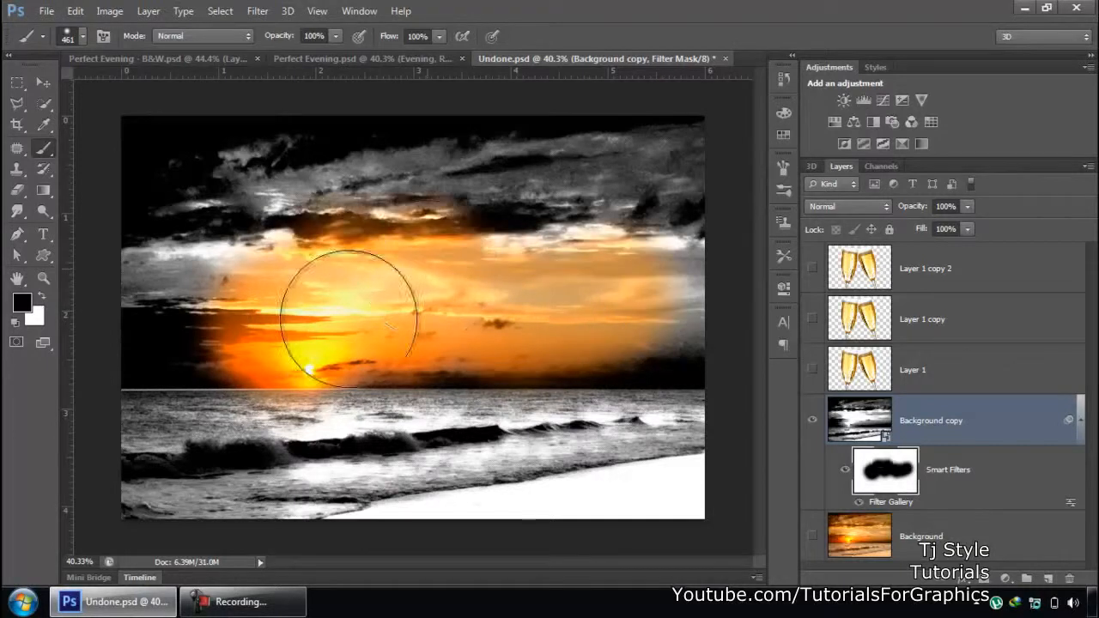
key(ctrl+alt+z)
key(ctrl+alt+z)
key(ctrl+alt+z)
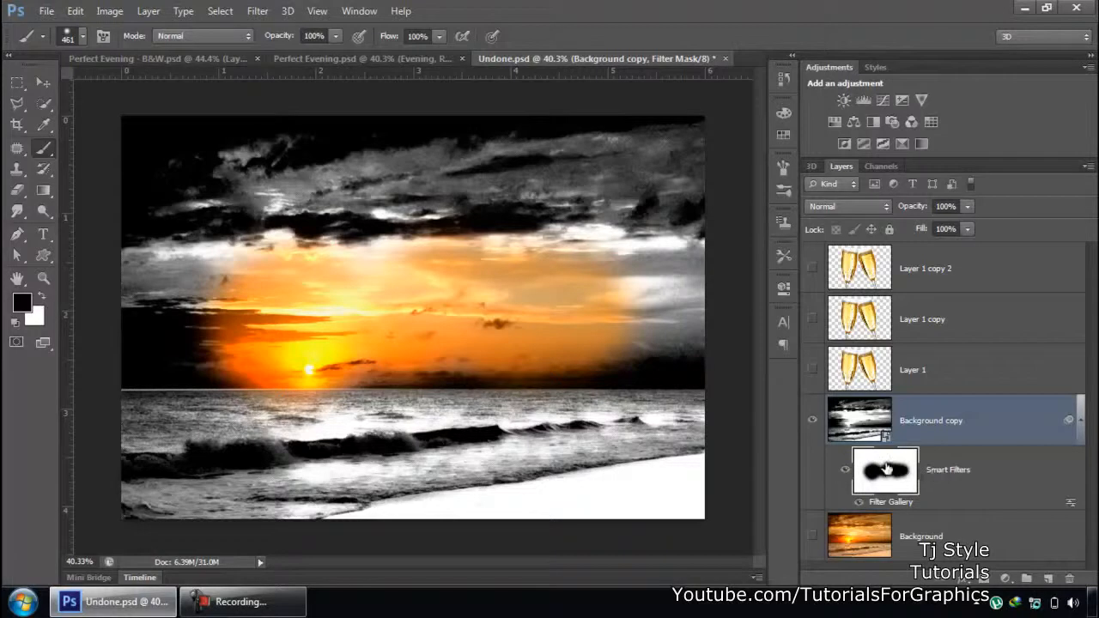
- Delete the filter mask from Background copy's Smart Filters
right_click(886, 468)
click(919, 364)
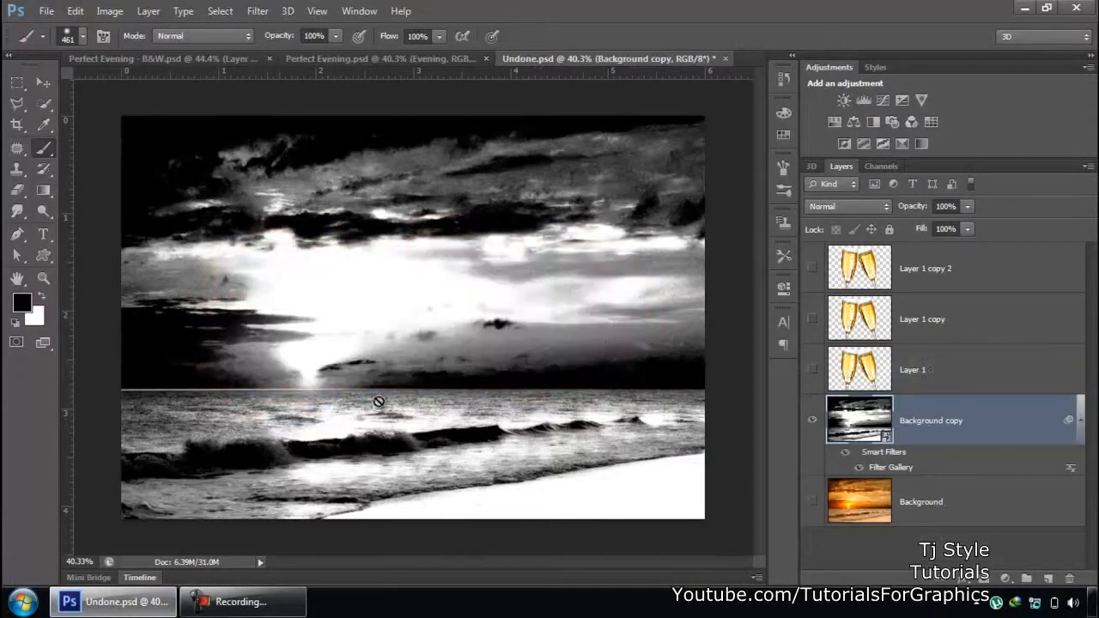
- Show Layer 1, Layer 1 copy and Layer 1 copy 2, and collapse Background copy's smart filter list
click(812, 369)
click(813, 318)
click(812, 270)
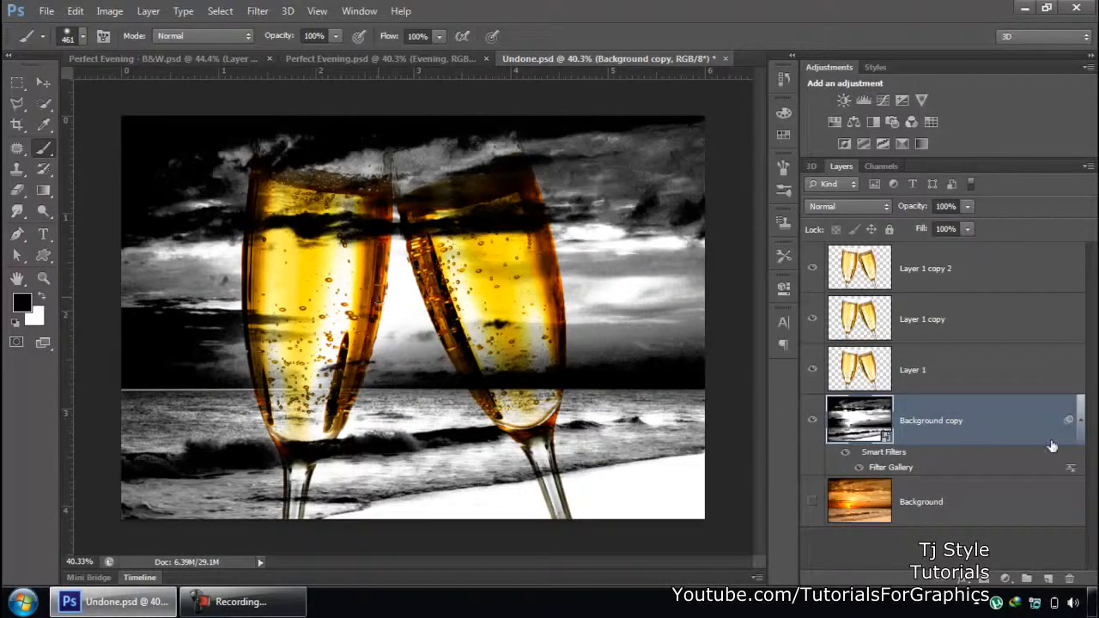
click(1080, 420)
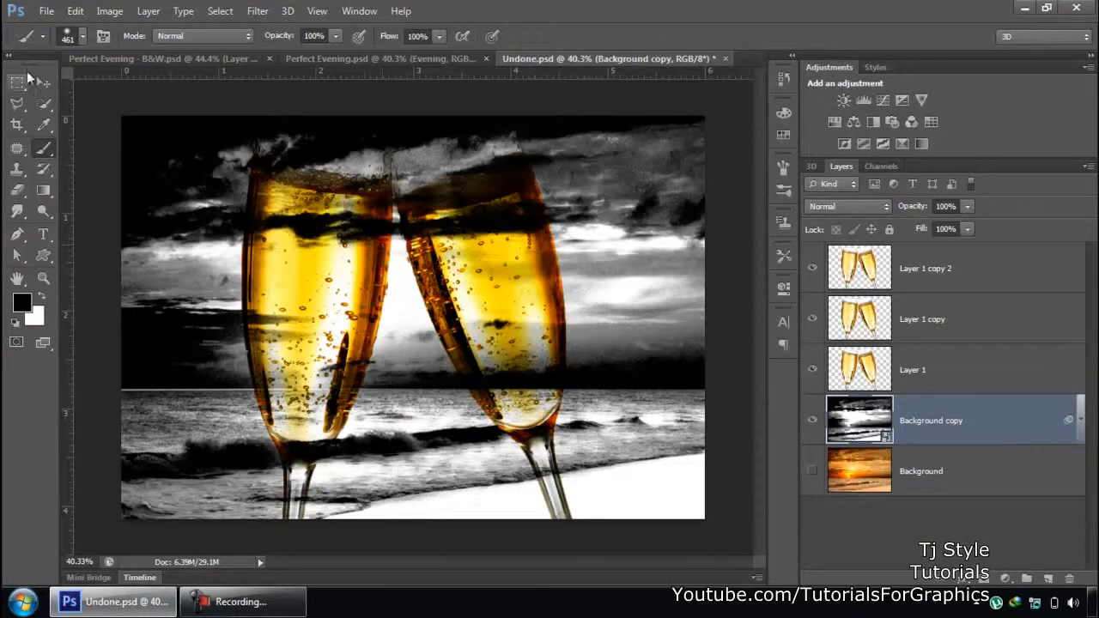
- With the Move tool active, select the glass layers and Background copy in turn to examine their blend modes and opacity
click(44, 86)
click(958, 288)
click(921, 380)
click(904, 280)
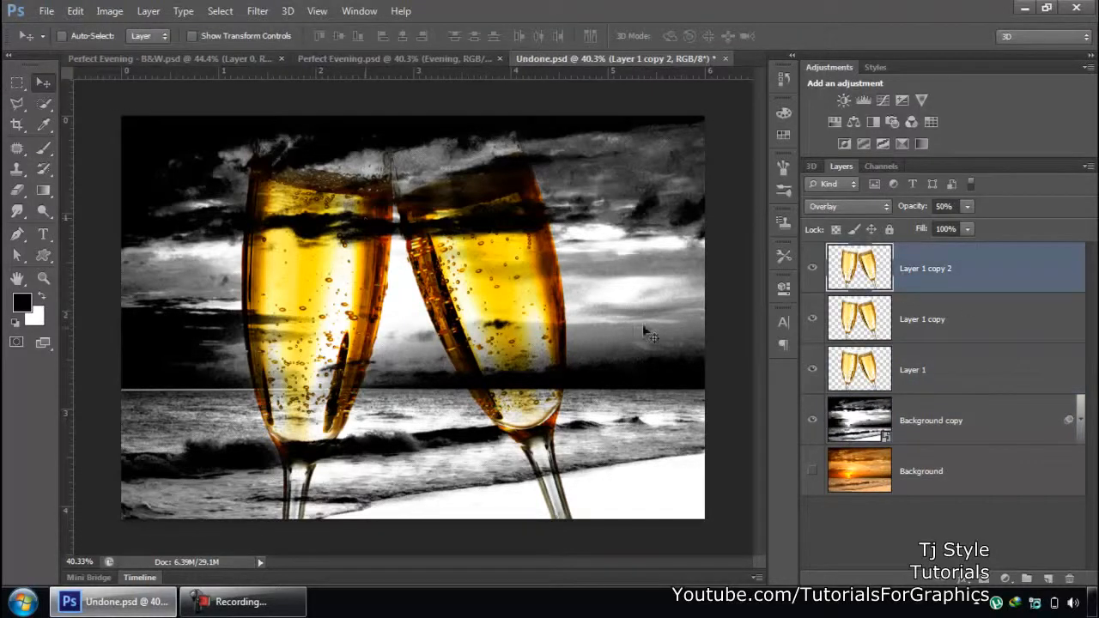
click(938, 385)
click(926, 421)
drag(926, 421, 928, 516)
drag(913, 470, 915, 405)
click(908, 359)
click(912, 329)
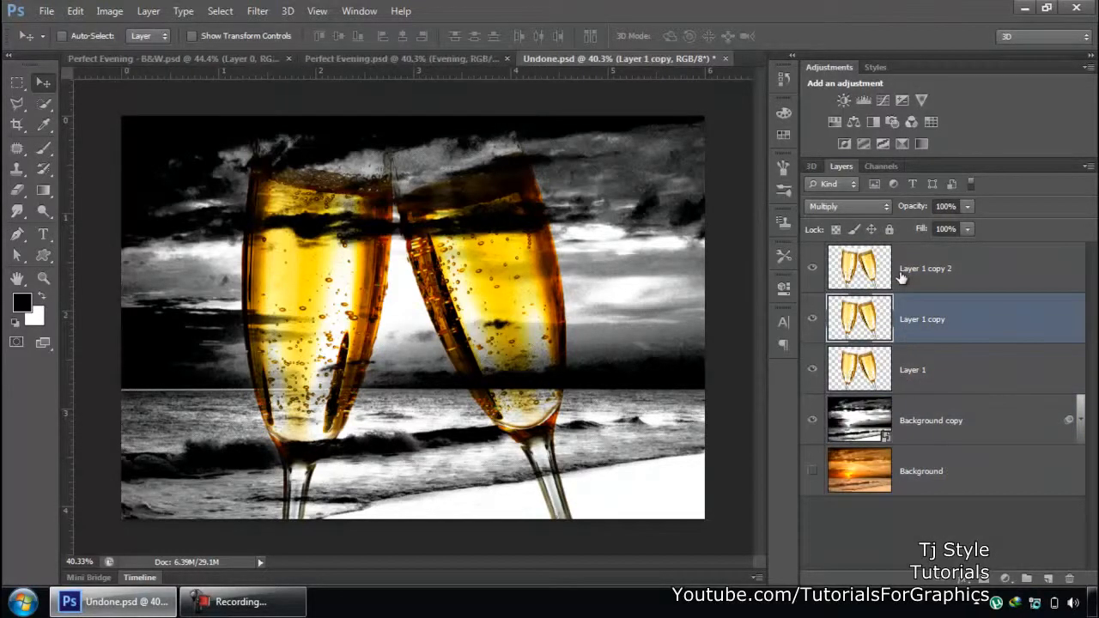
- Try a different opacity on Layer 1 copy 2 and set it back to 50%
ctrl+click(902, 276)
click(923, 277)
mouse_move(924, 209)
mouse_down()
mouse_move(966, 210)
mouse_move(918, 212)
mouse_up()
click(952, 206)
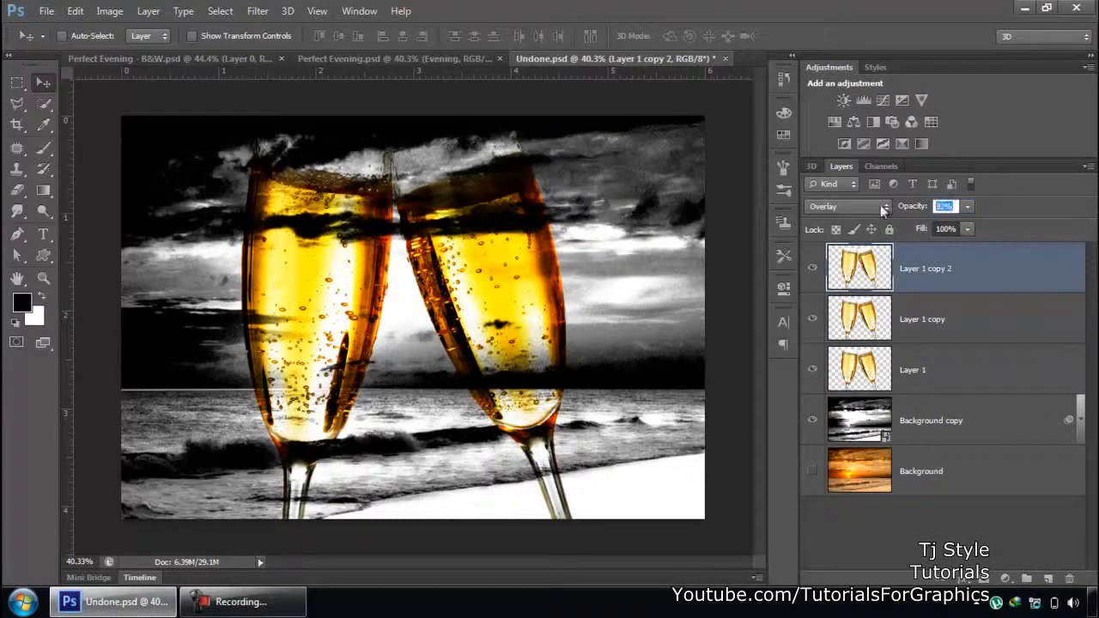
text(50)
key(Return)
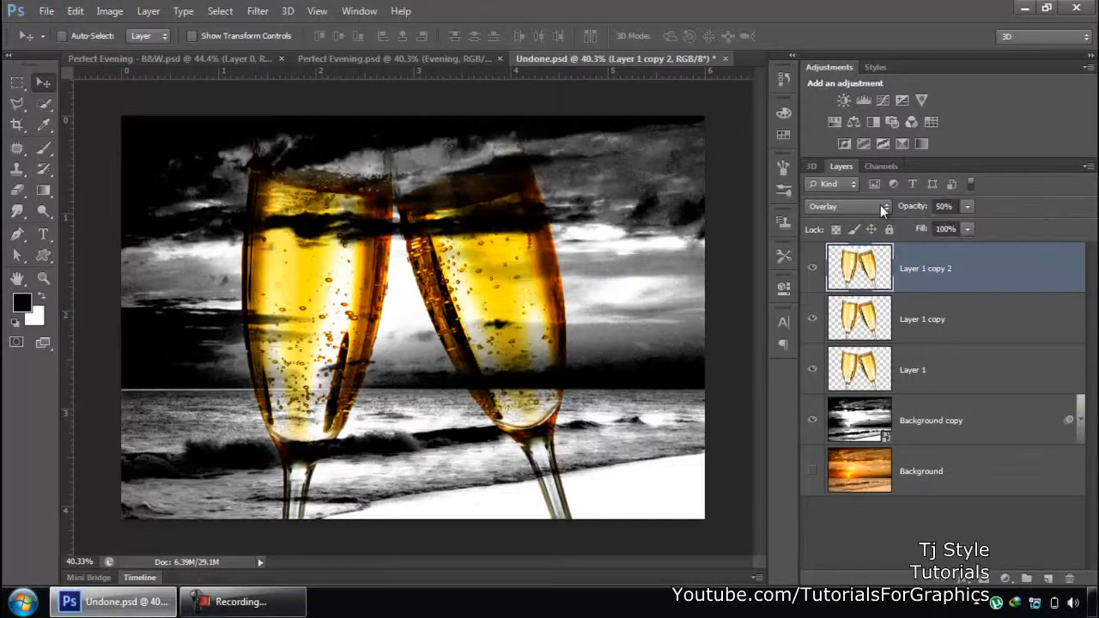
- In Perfect Evening - B&W.psd, show Layer 2 copy, Layer 2 copy 2 and Layer 2 above the black-and-white background
click(257, 610)
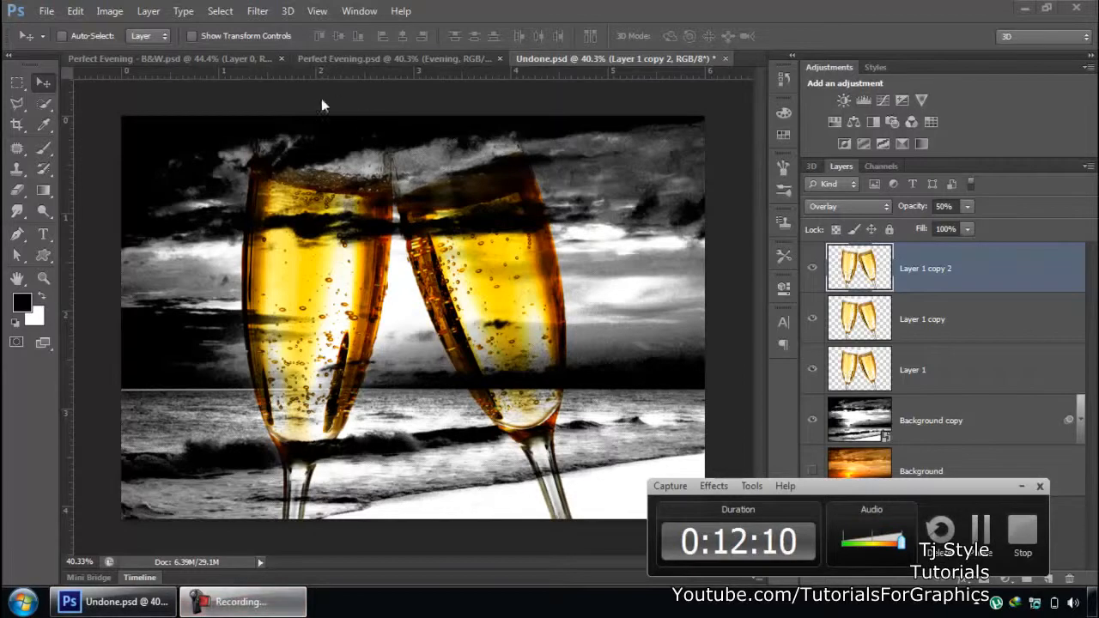
click(325, 59)
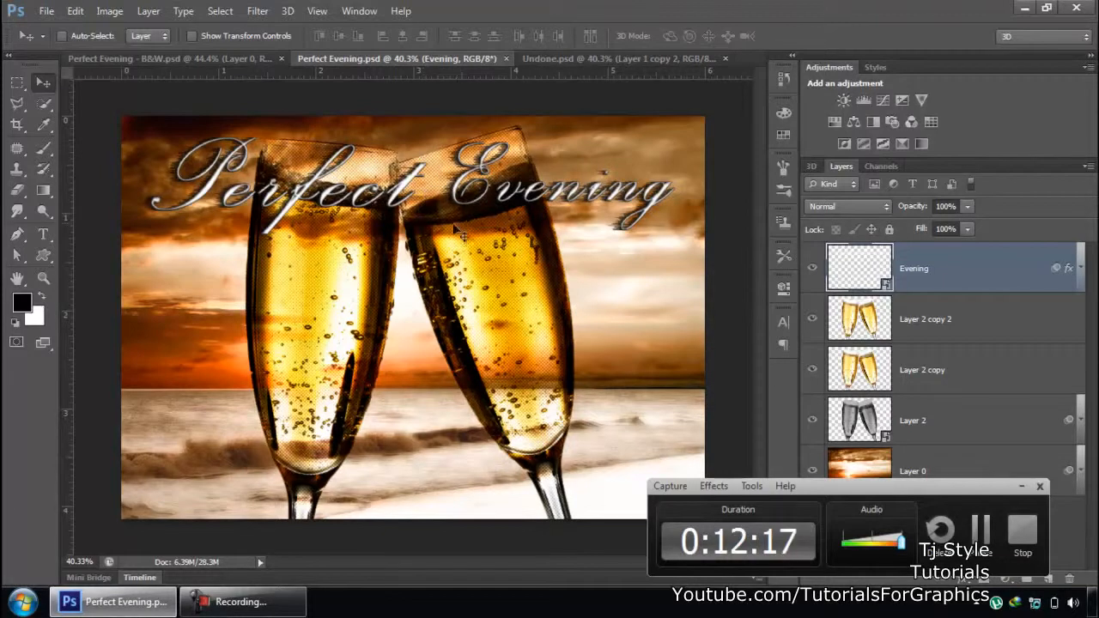
click(231, 62)
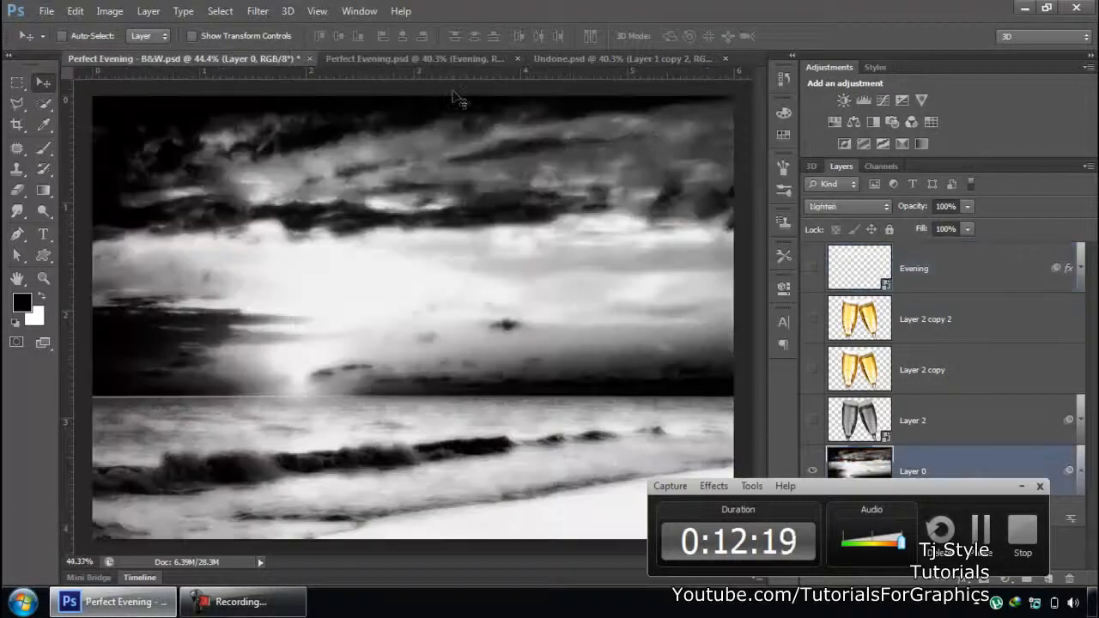
click(812, 369)
click(812, 319)
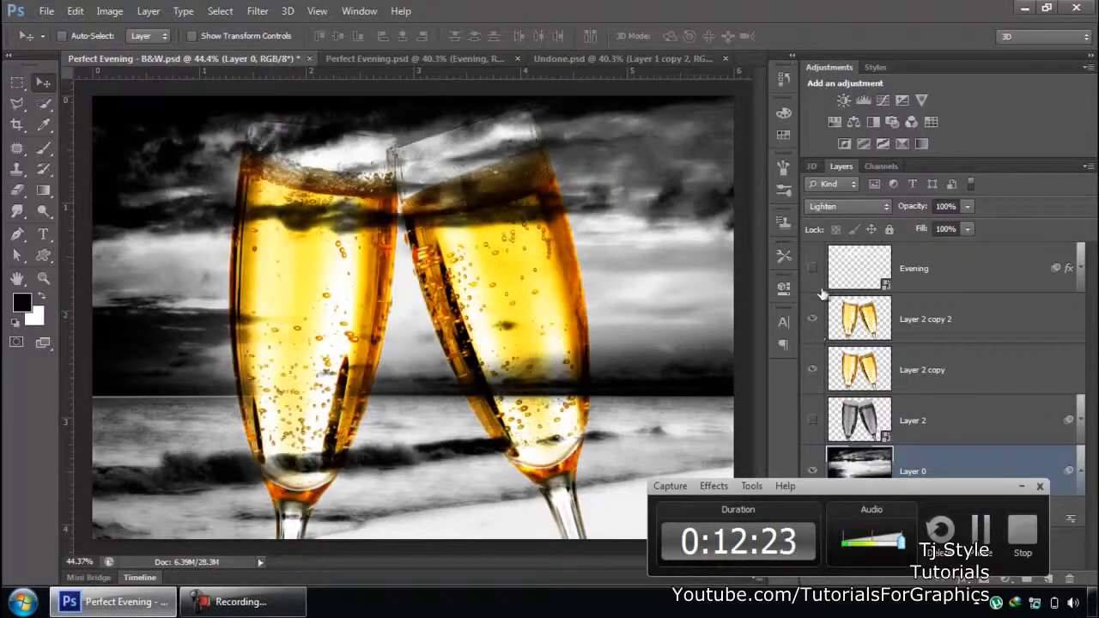
click(812, 420)
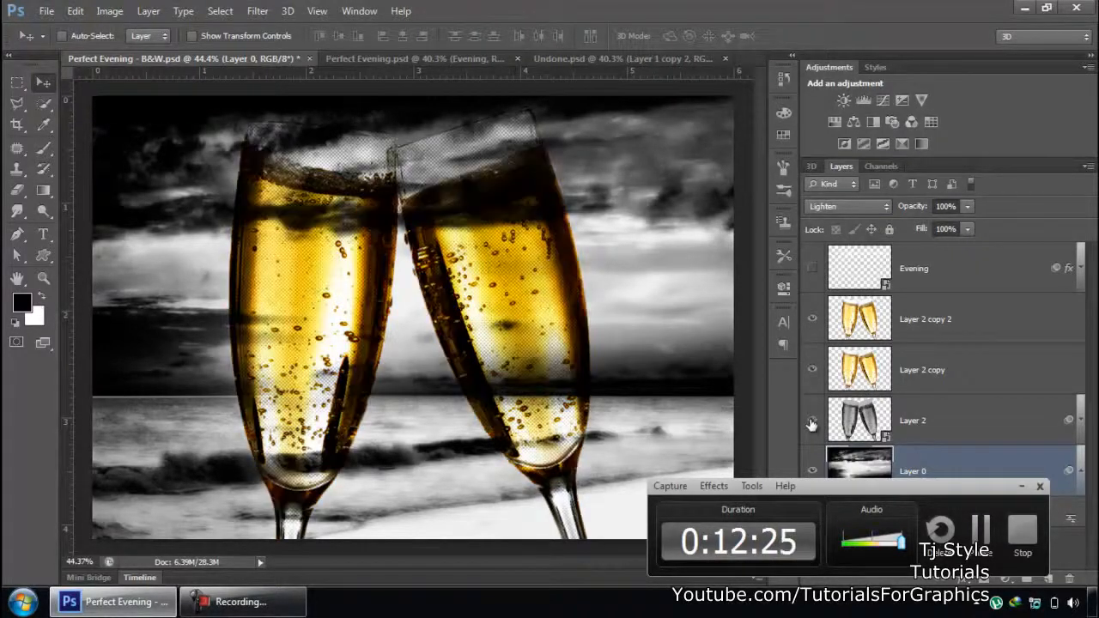
- Examine the blend modes of Layer 1 copy and Layer 1 in Undone.psd and compare the glasses with Perfect Evening - B&W.psd
click(632, 60)
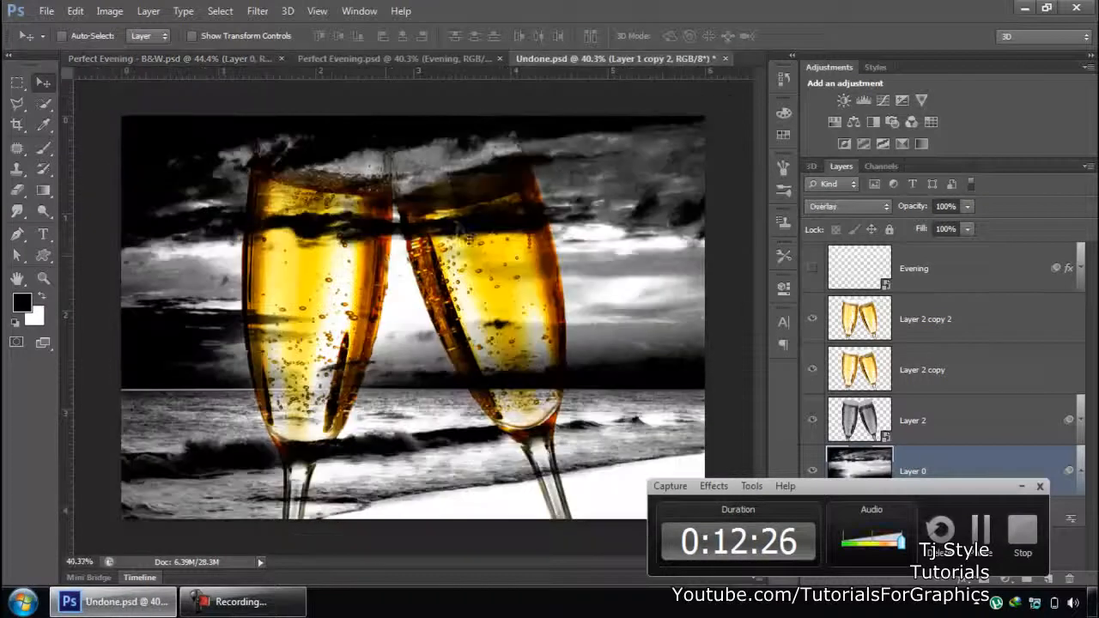
click(939, 333)
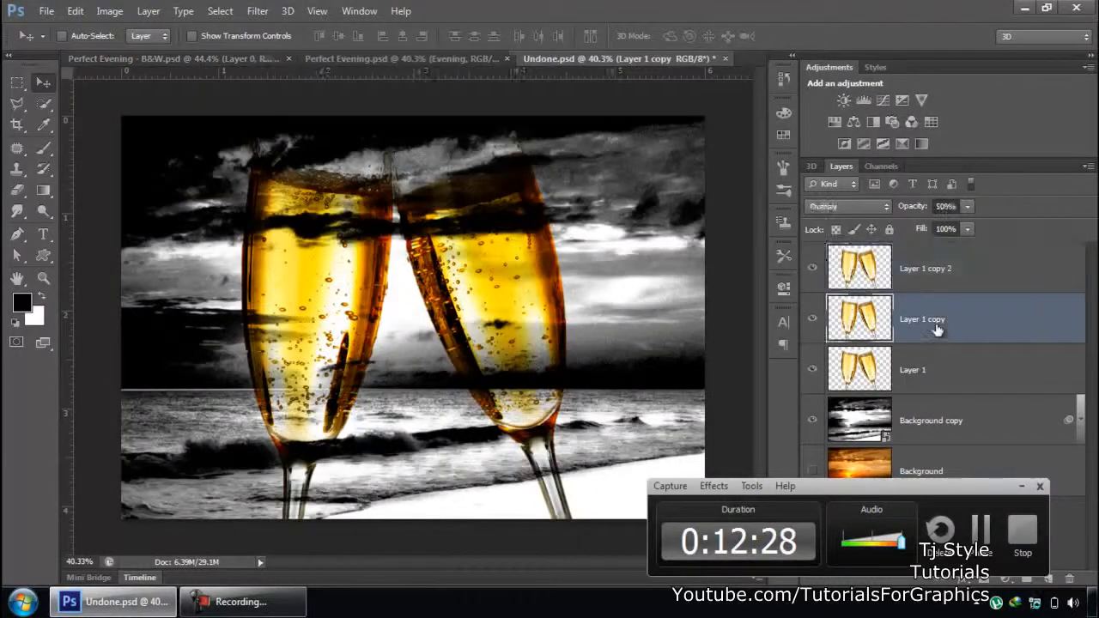
click(927, 368)
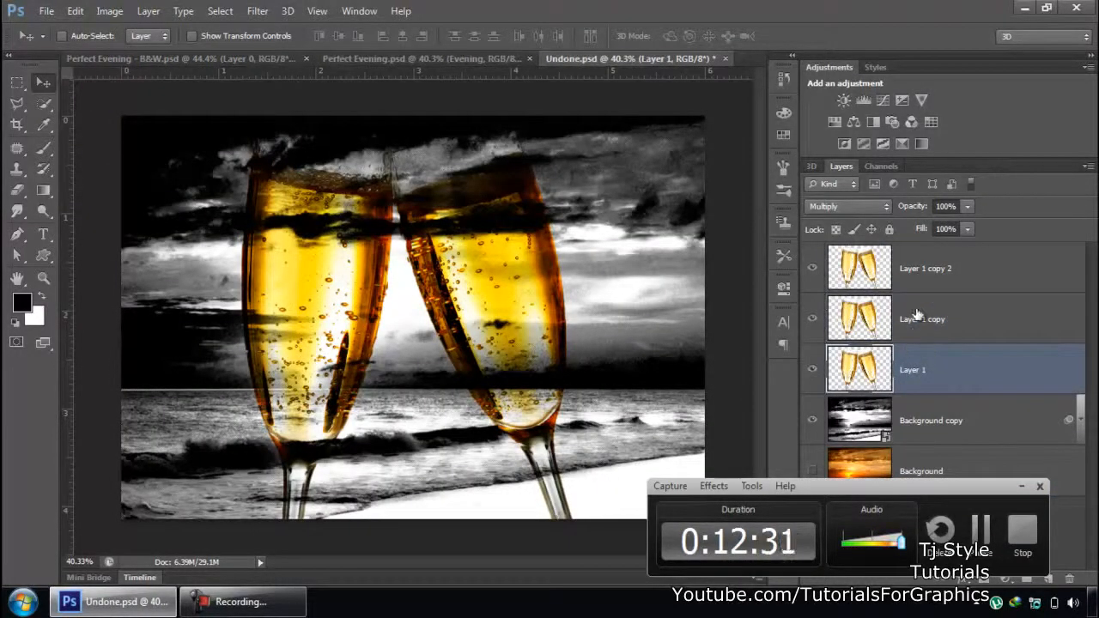
click(208, 60)
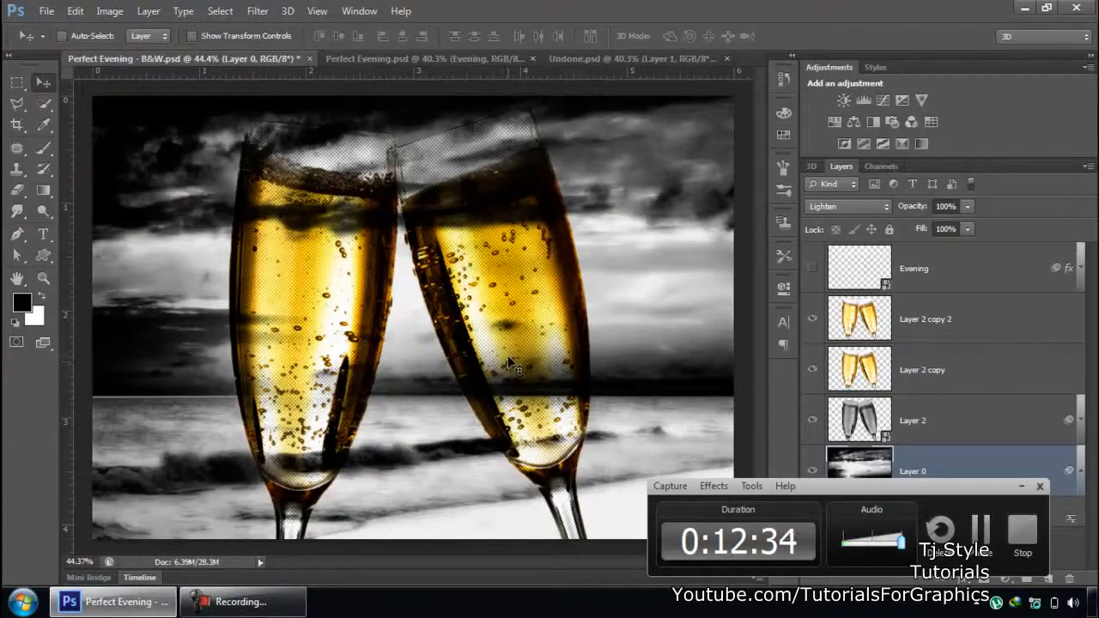
drag(913, 488, 930, 490)
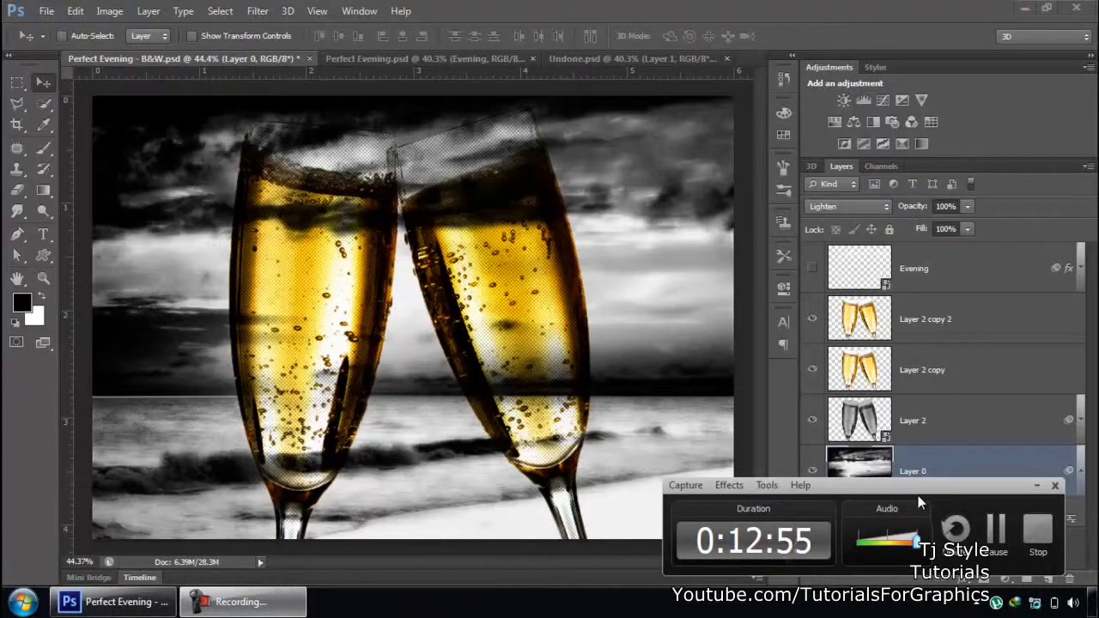
drag(935, 492, 951, 496)
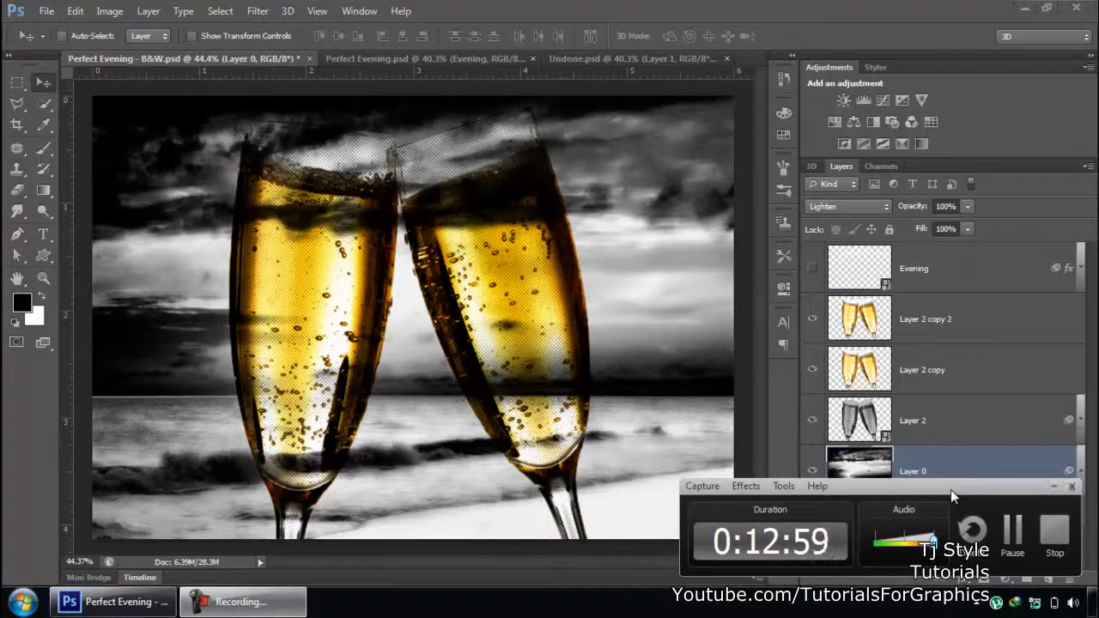